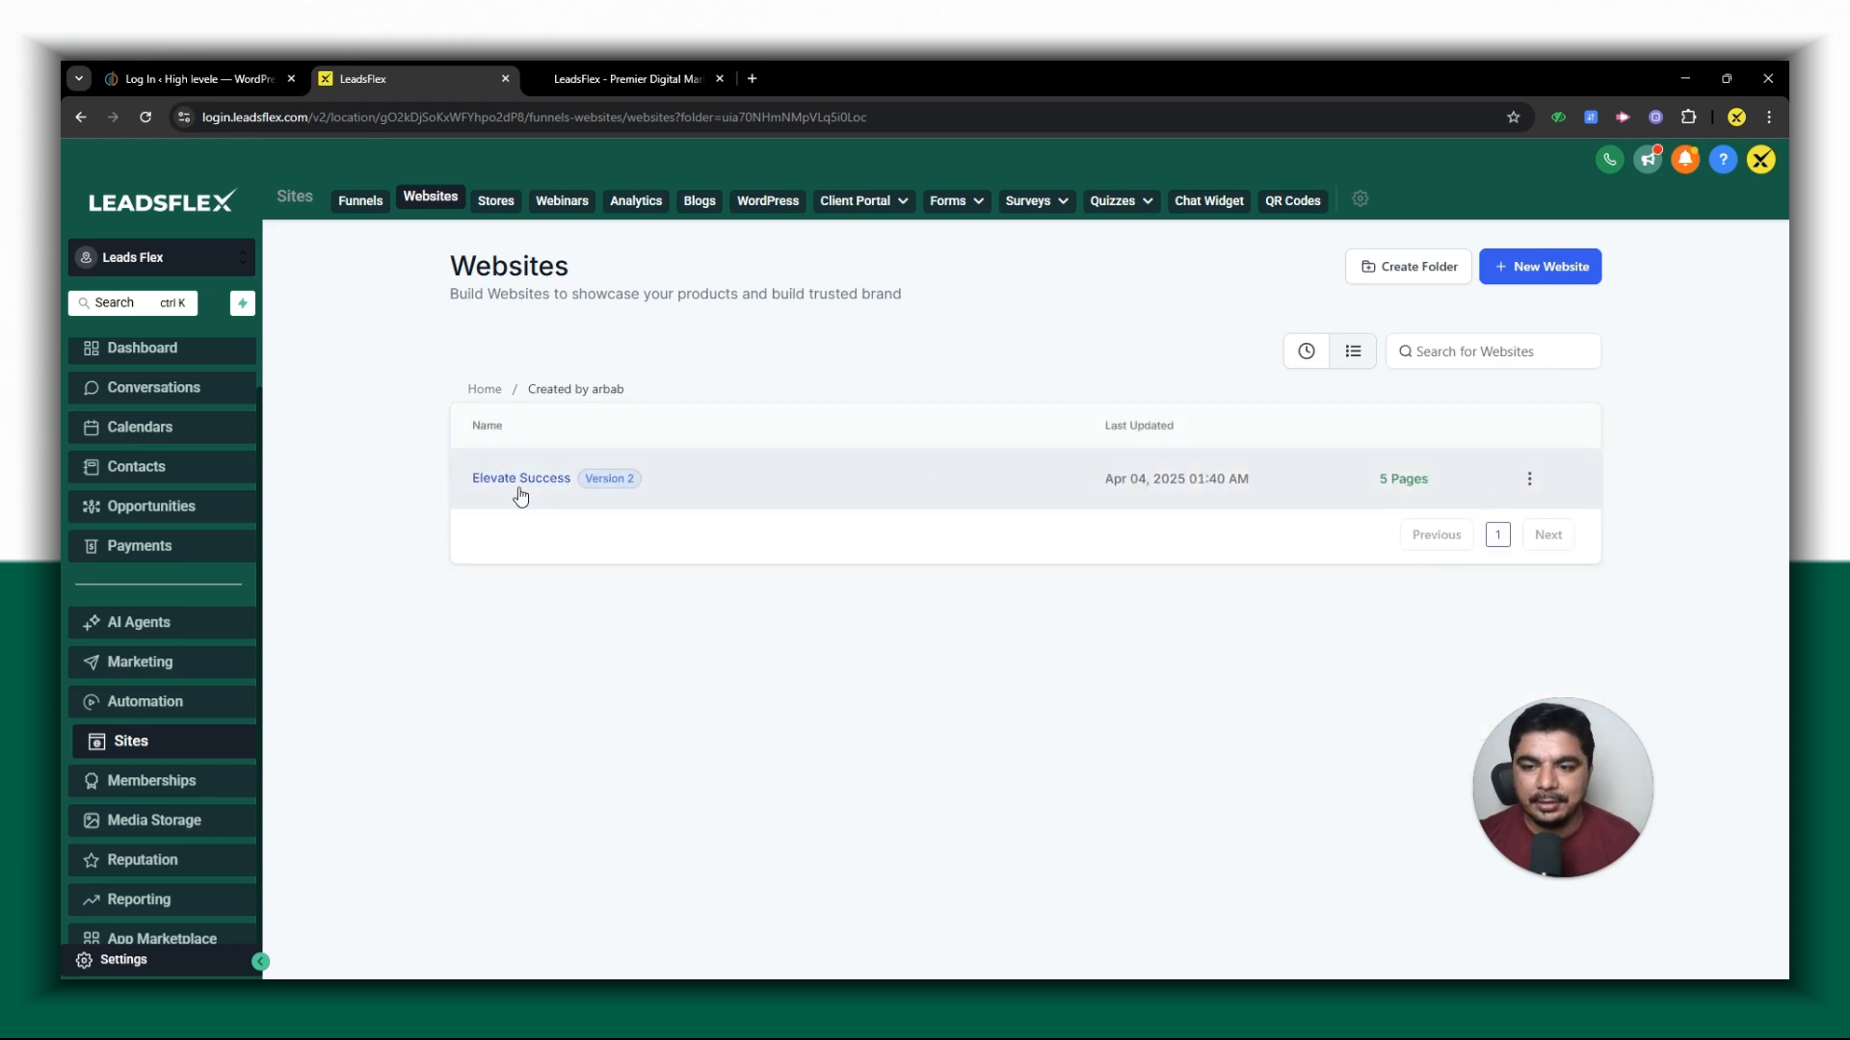
- Open the Home page of the Elevate Success website for editing
{"action": "left_click", "coordinate": [520, 482]}
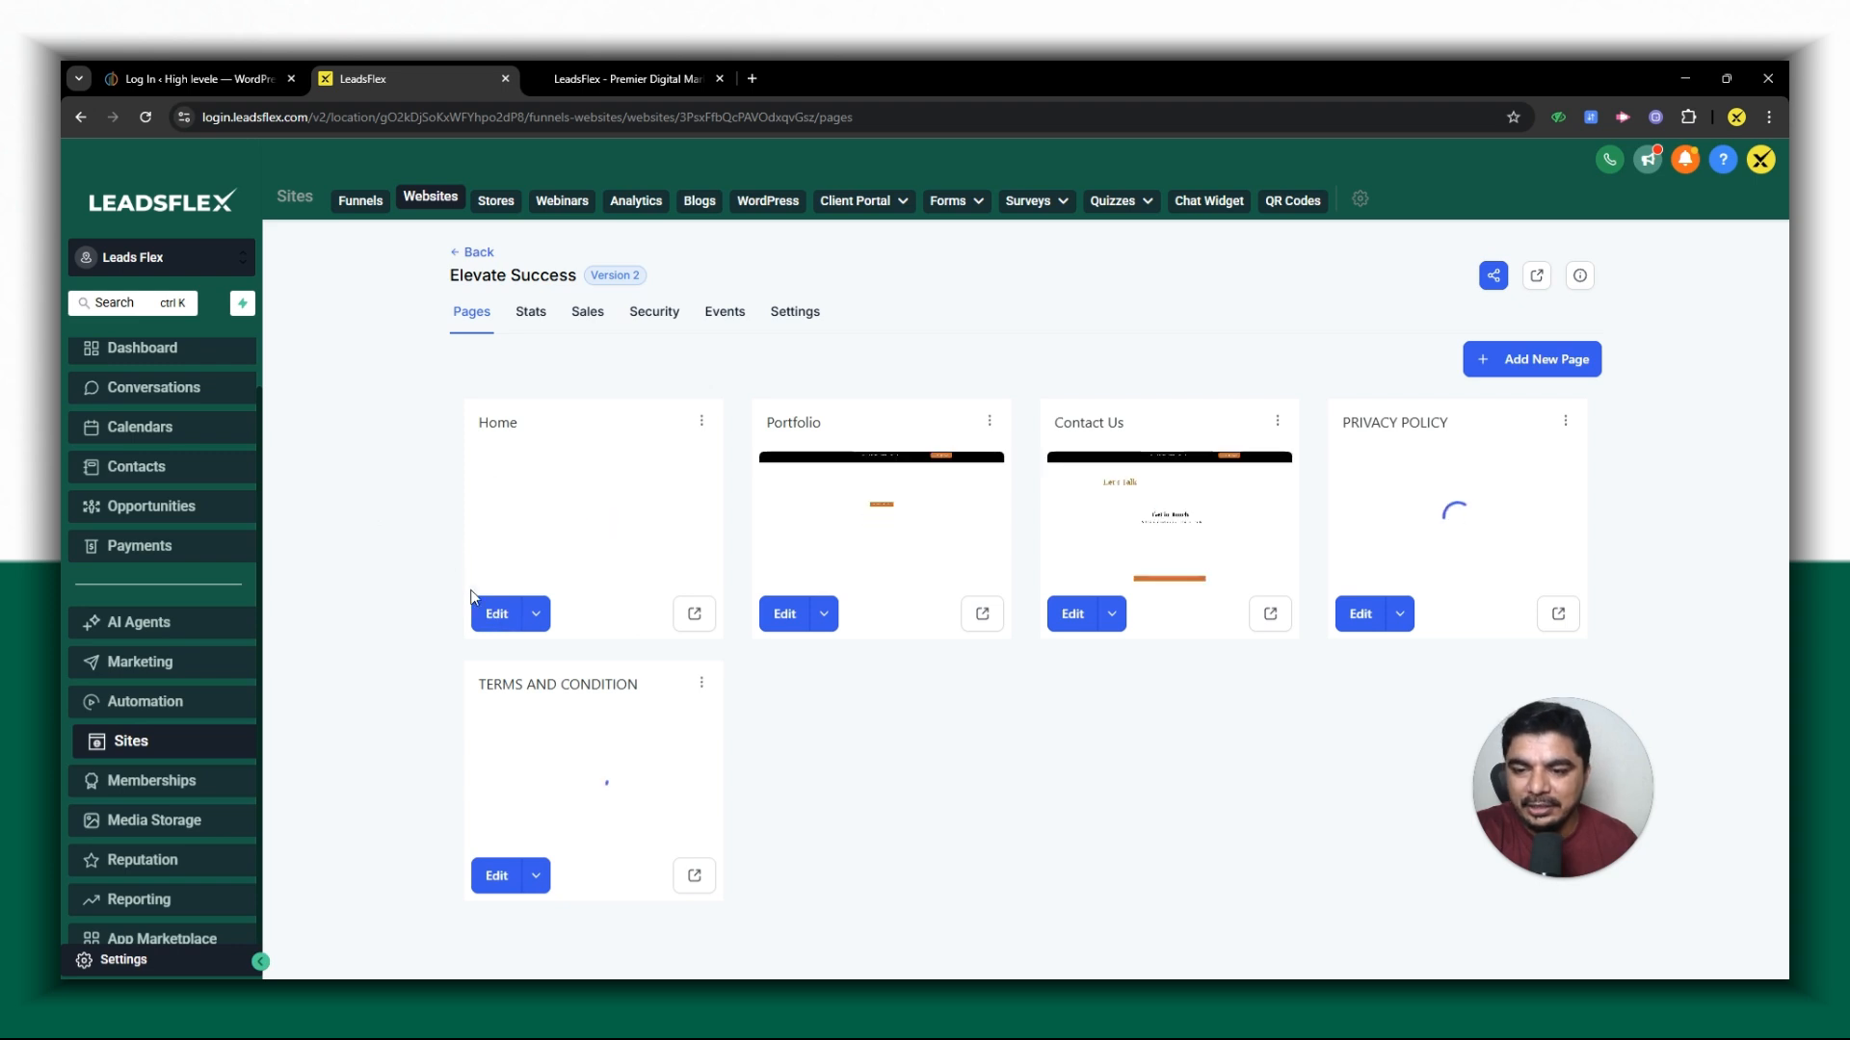
{"action": "left_click", "coordinate": [493, 615]}
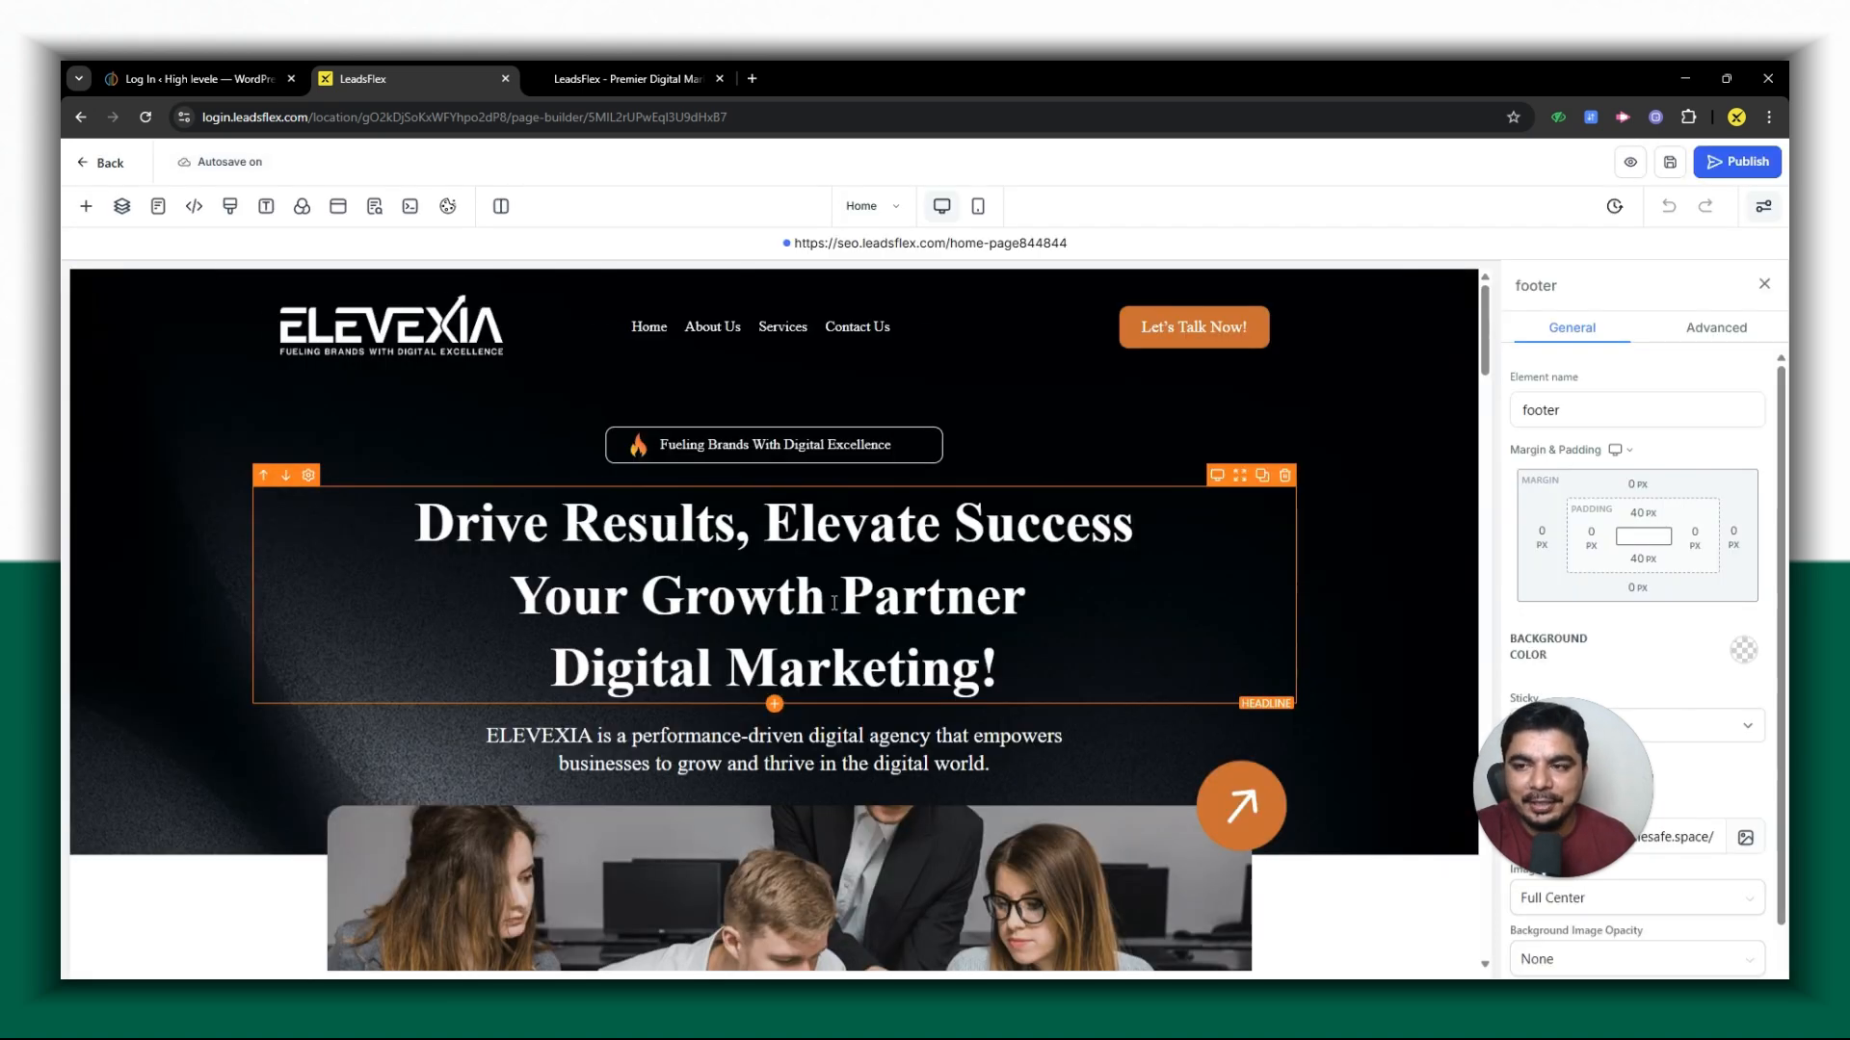
{"action": "scroll", "coordinate": [835, 604], "scroll_direction": "down", "scroll_amount": 10}
{"action": "scroll", "coordinate": [674, 578], "scroll_direction": "up", "scroll_amount": 2}
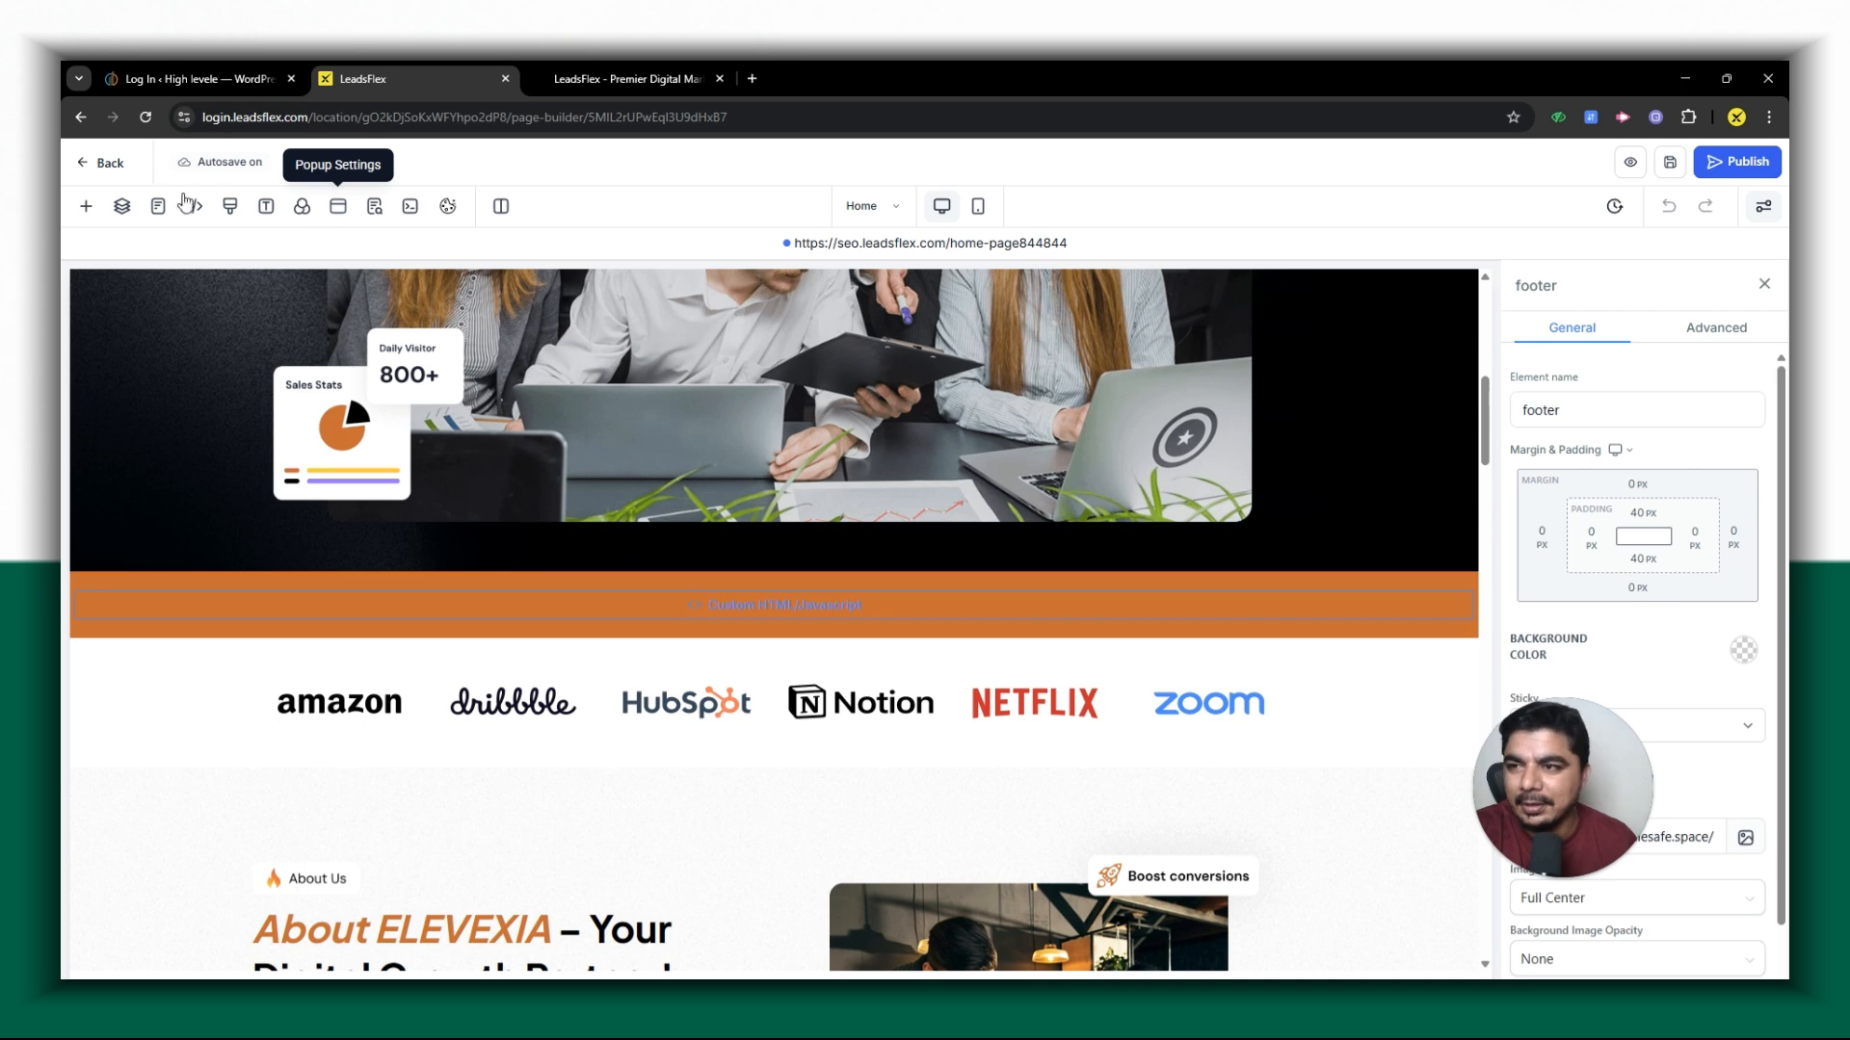
- Open the Home page's popup for editing and bring its width option into reach
{"action": "left_click", "coordinate": [337, 214]}
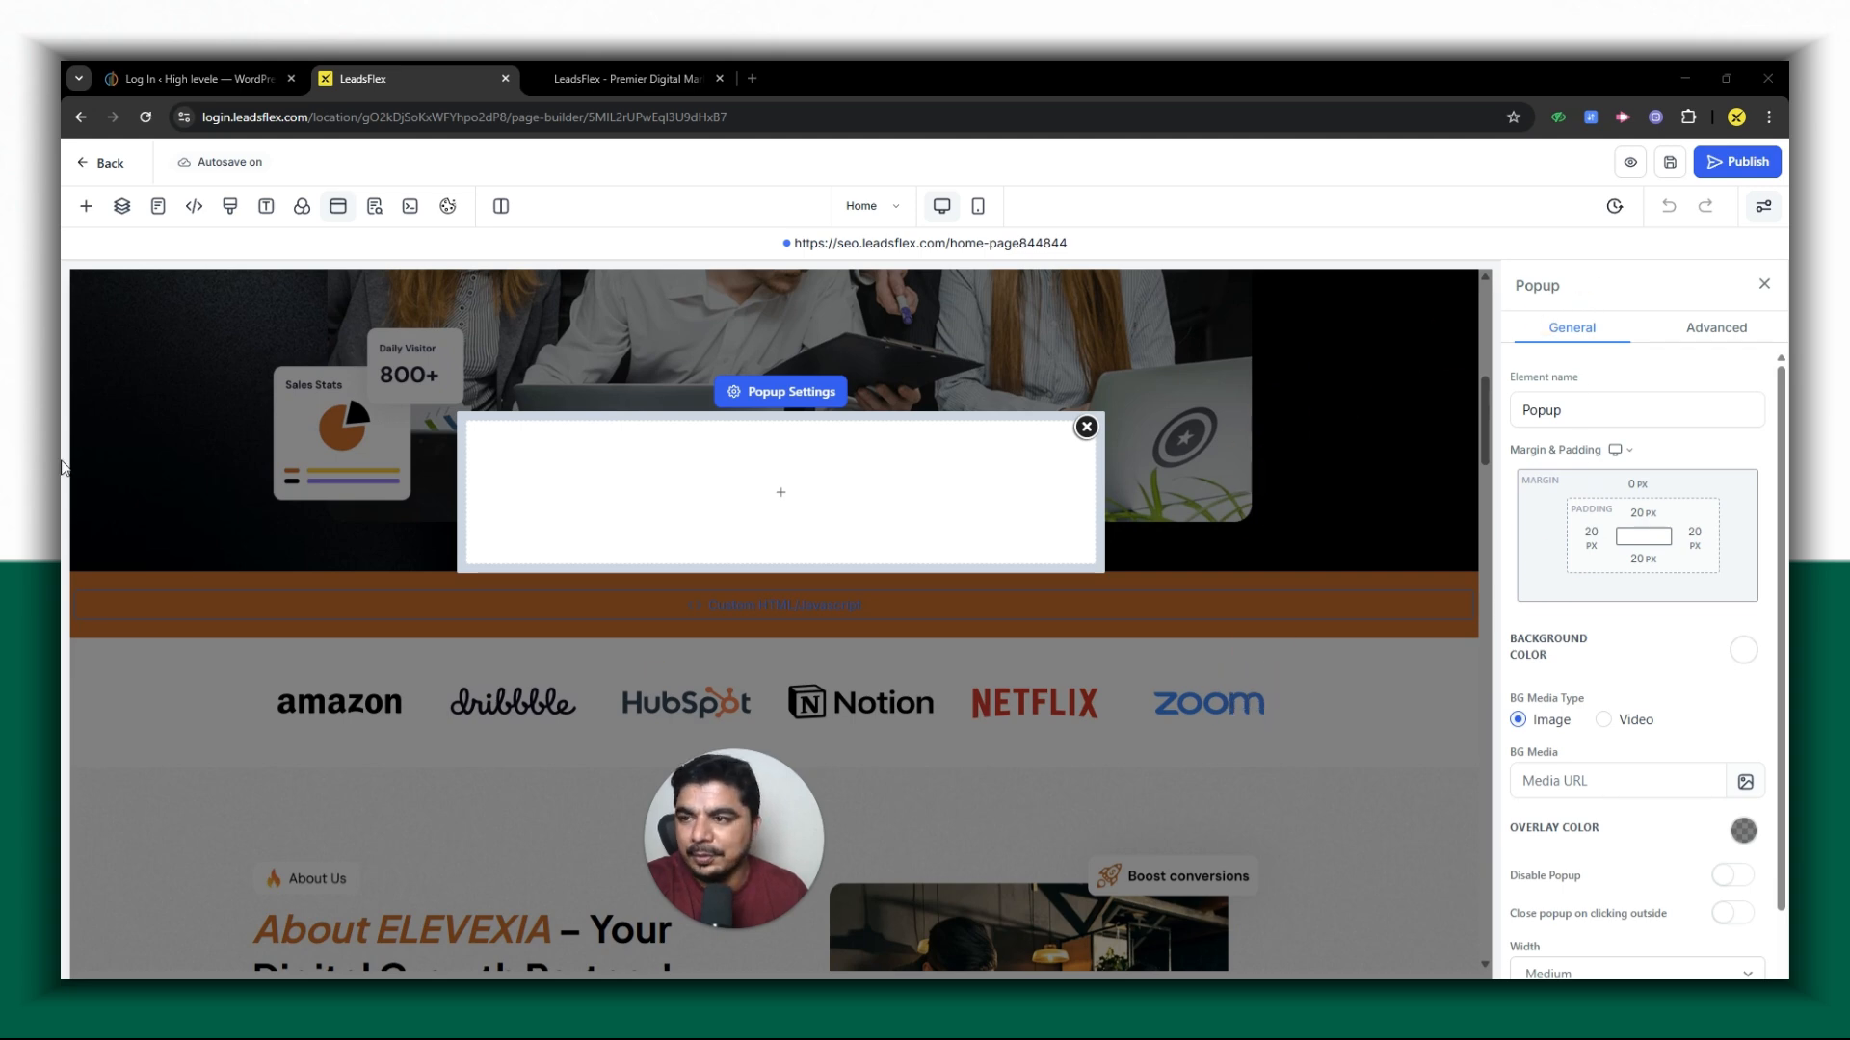
{"action": "left_click", "coordinate": [85, 207]}
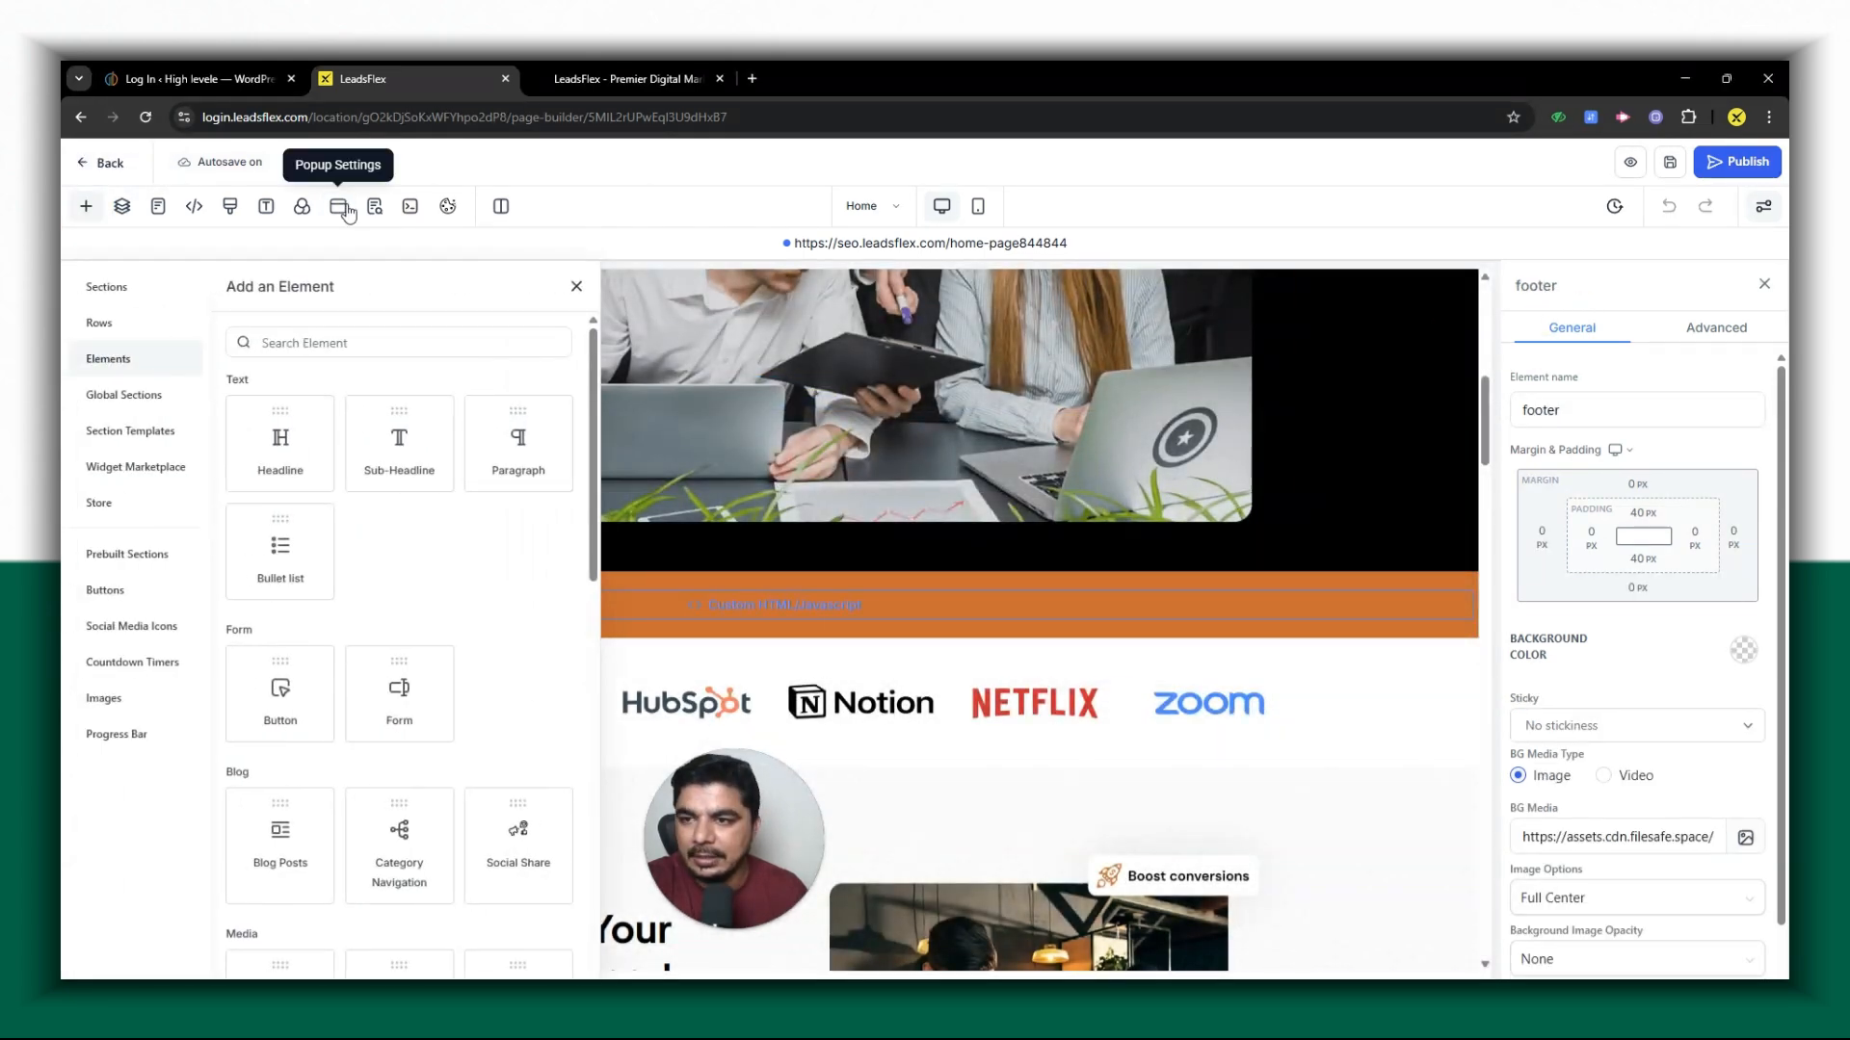
{"action": "left_click", "coordinate": [345, 212]}
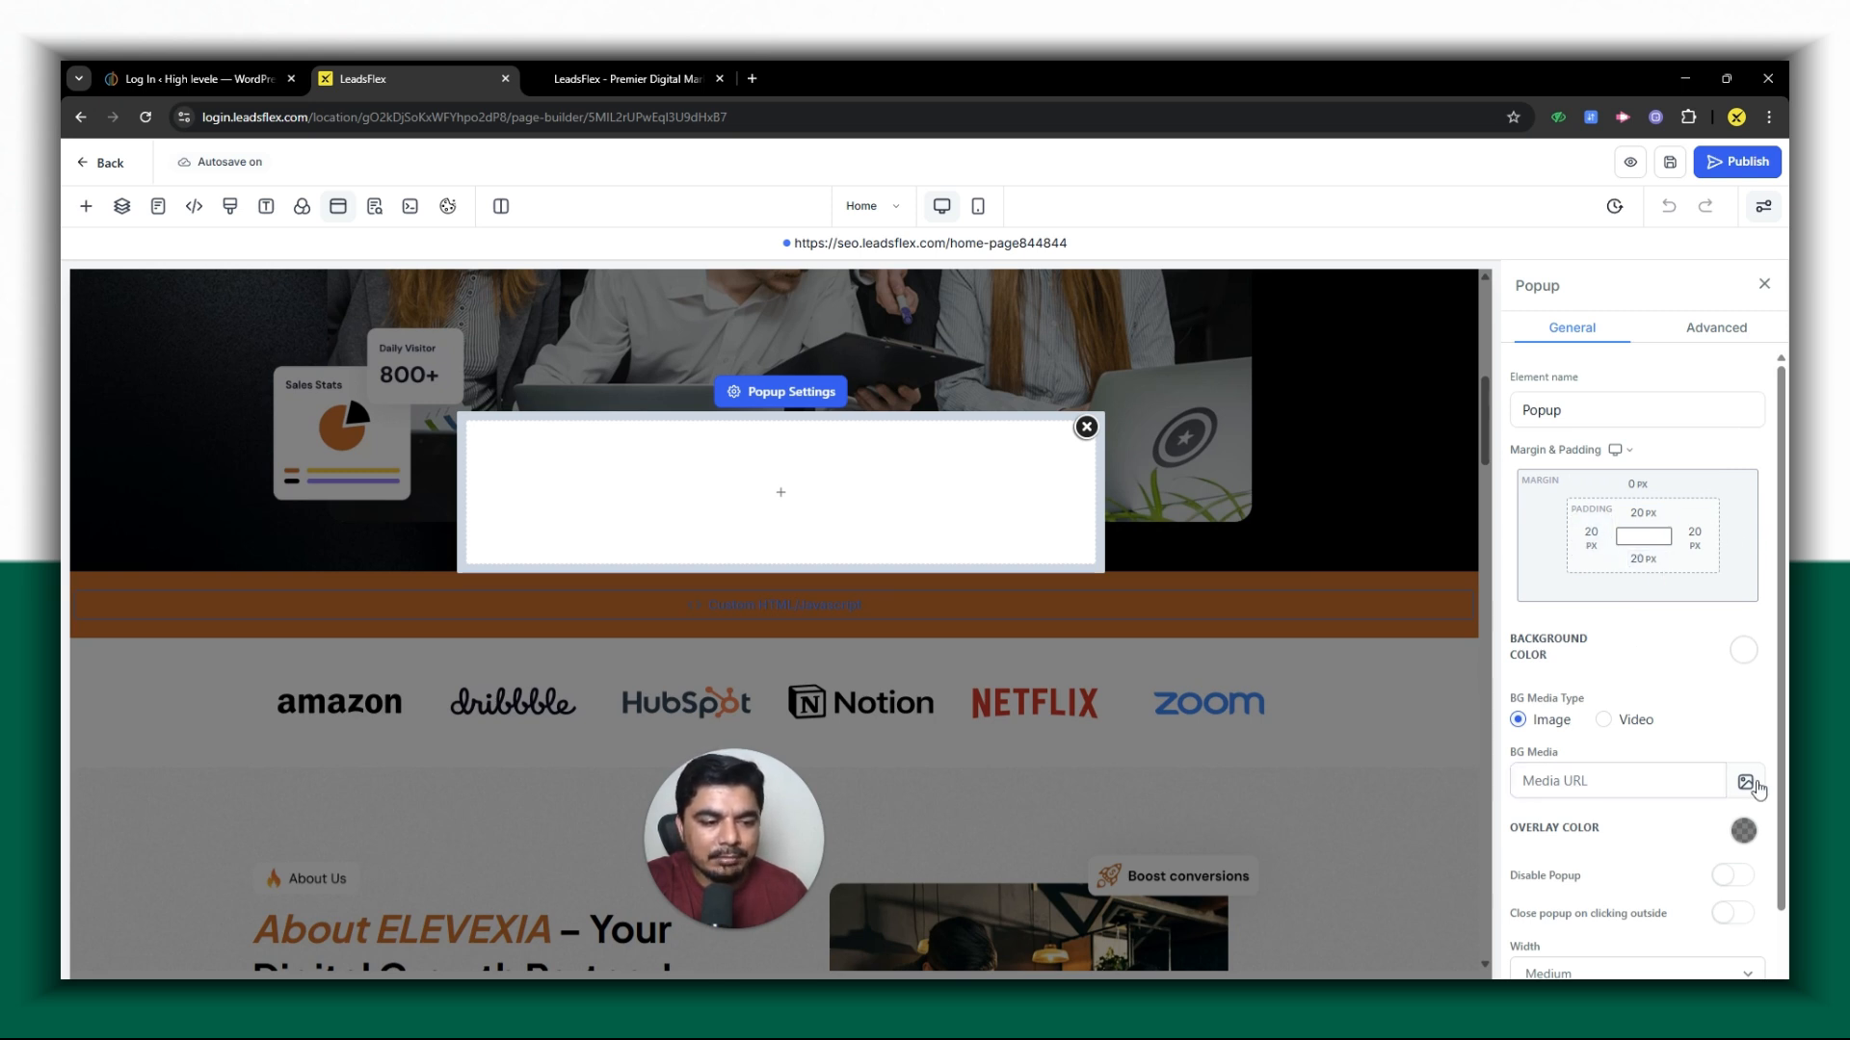
{"action": "scroll", "coordinate": [1681, 708], "scroll_direction": "down", "scroll_amount": 1}
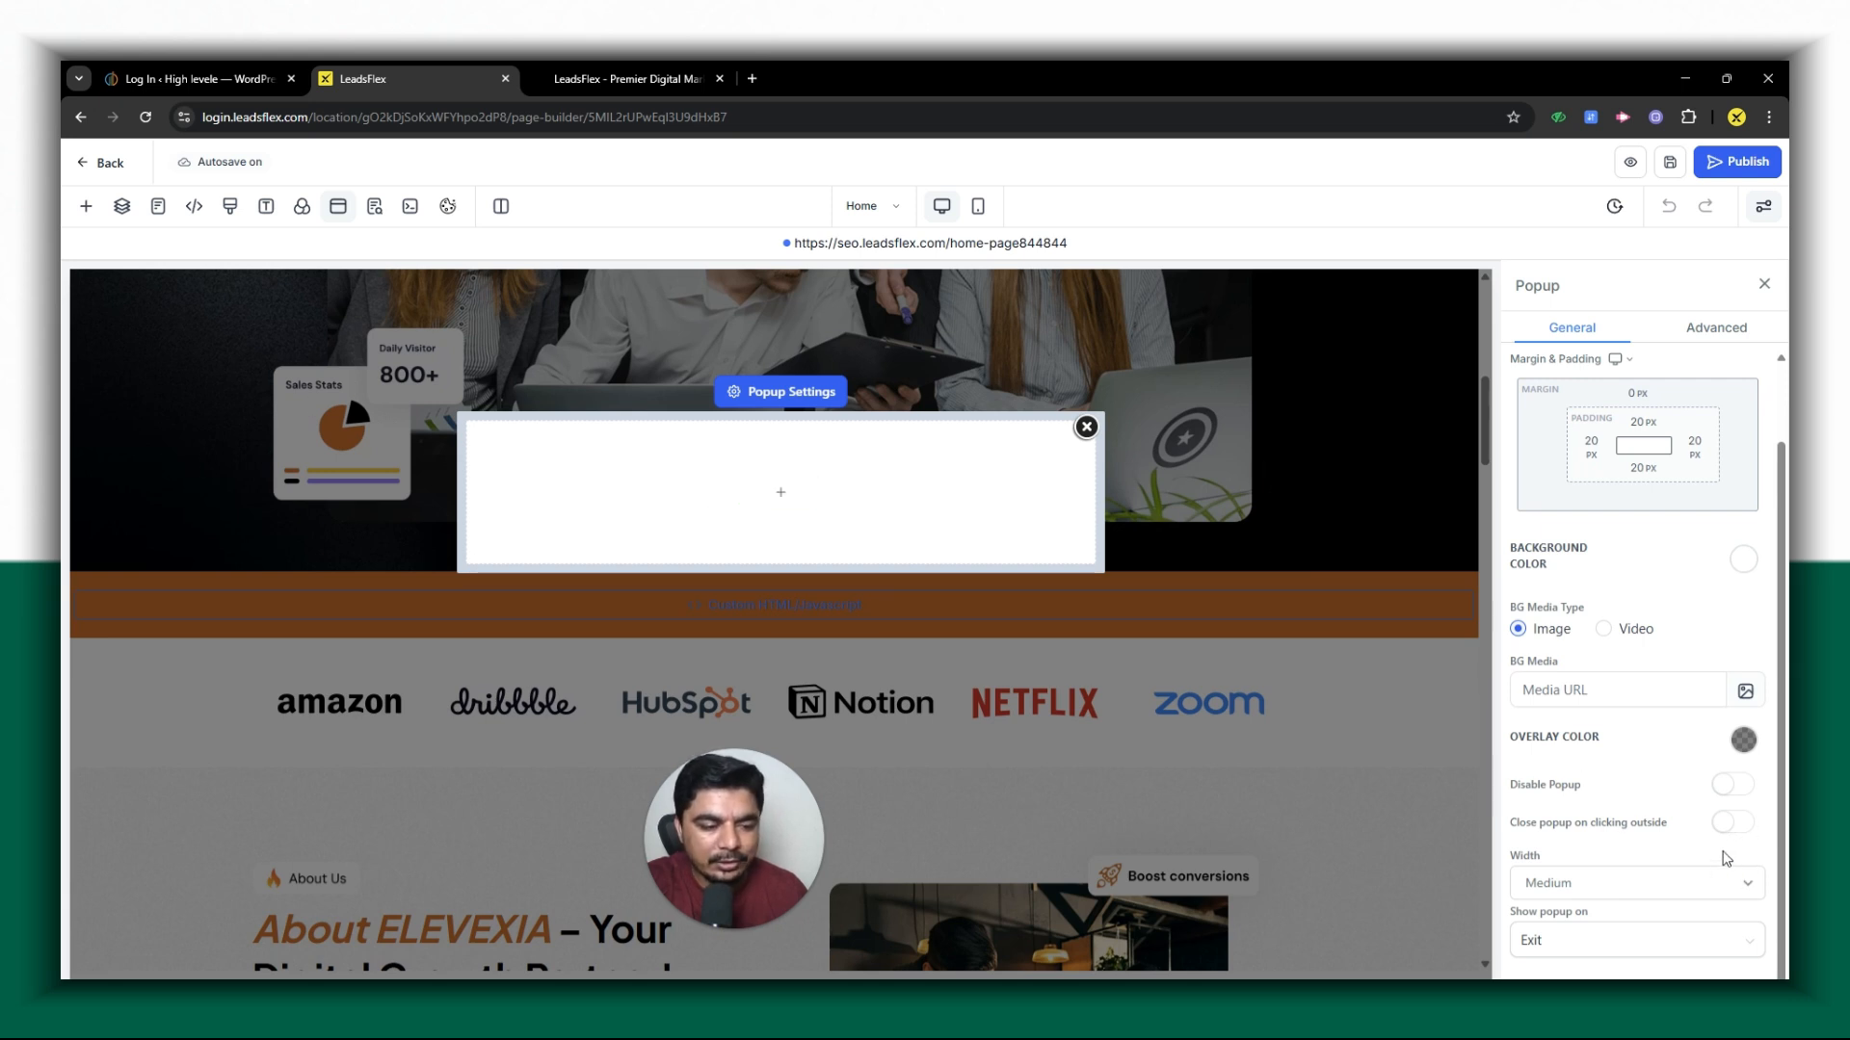
- Try the Full Page and Small widths on the popup and set it back to Medium
{"action": "left_click", "coordinate": [1724, 880]}
{"action": "left_click", "coordinate": [1624, 915]}
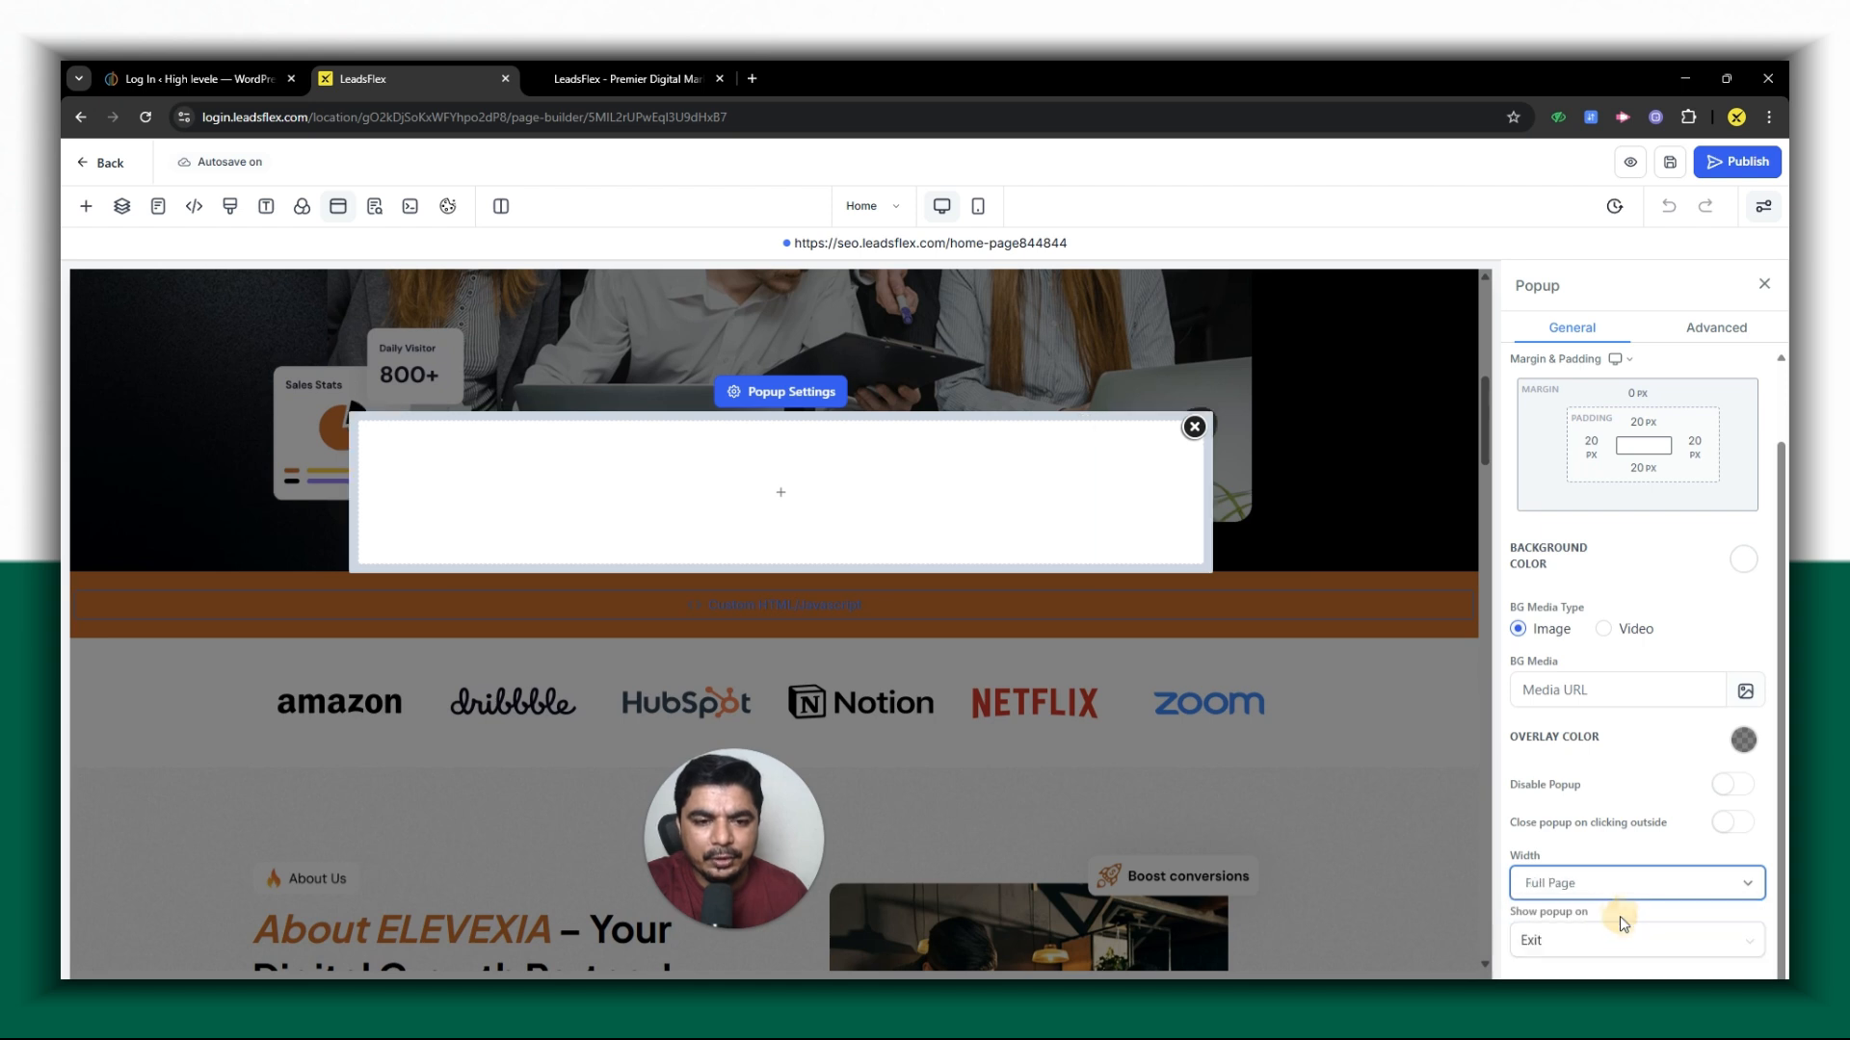
{"action": "left_click", "coordinate": [1611, 895]}
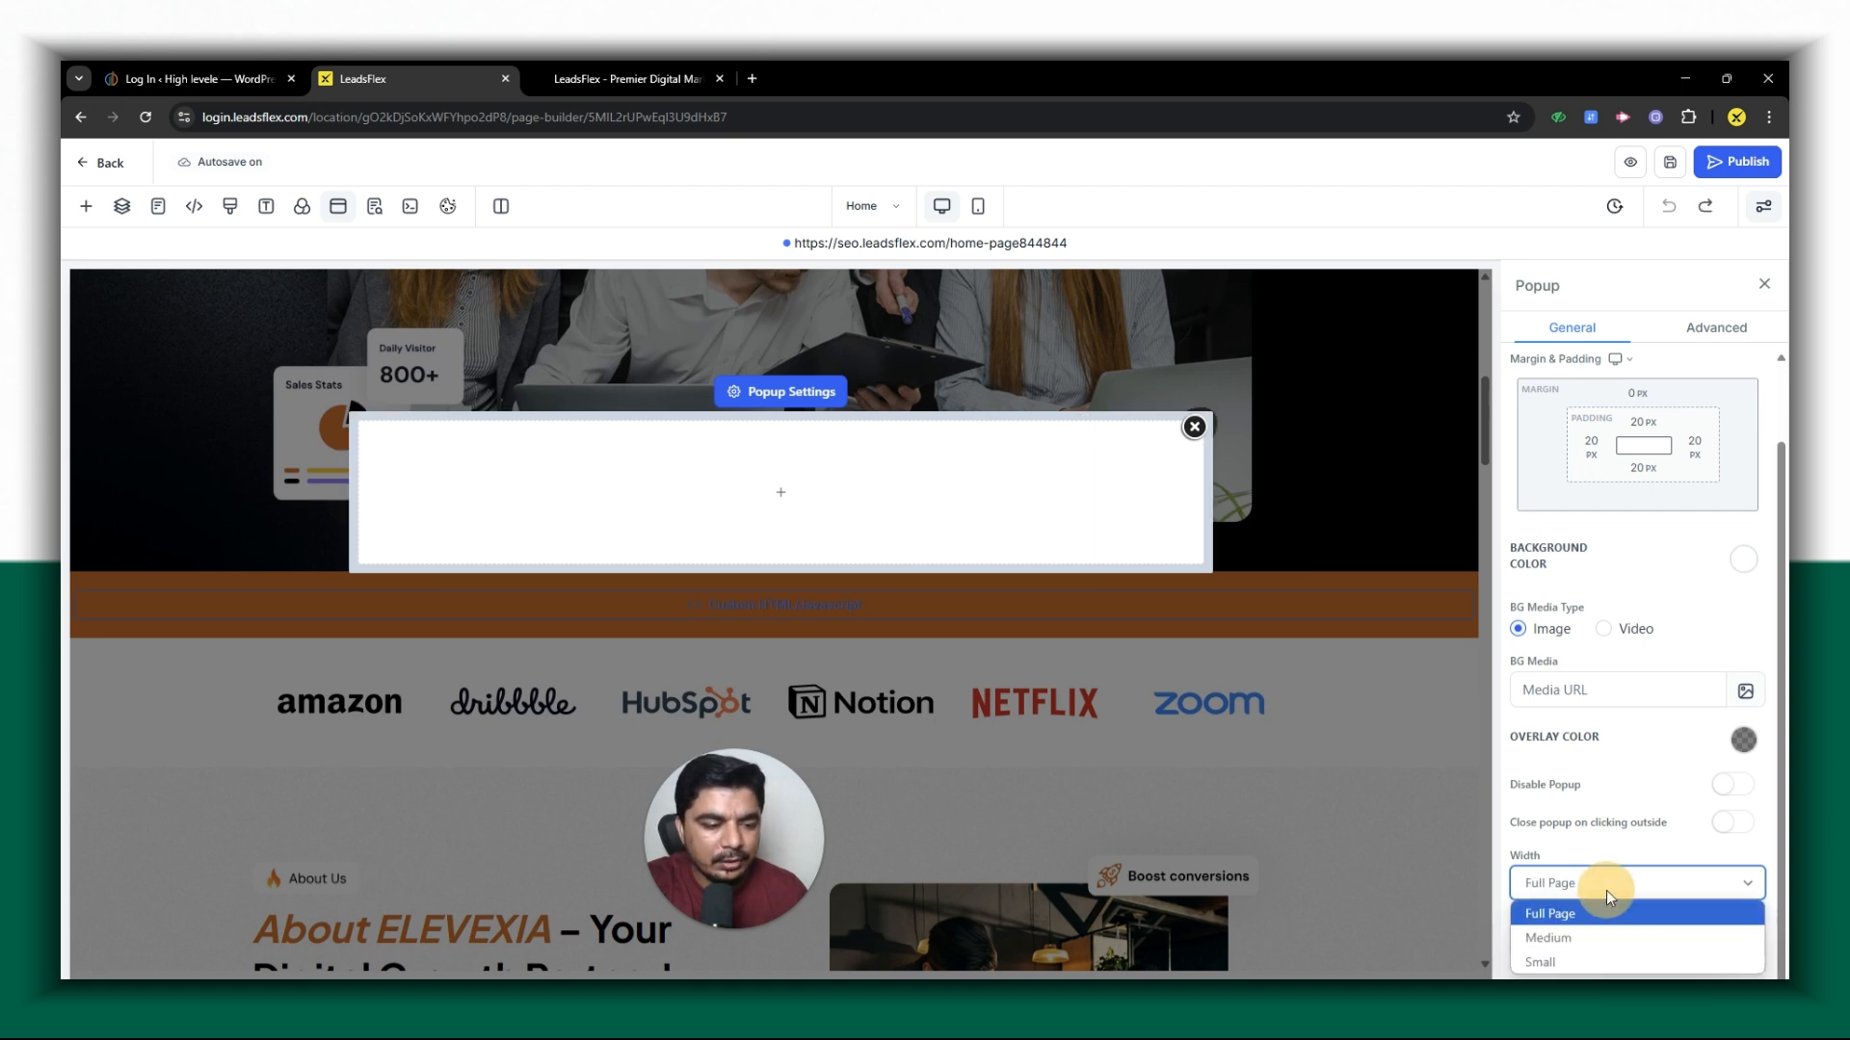
{"action": "left_click", "coordinate": [1570, 960]}
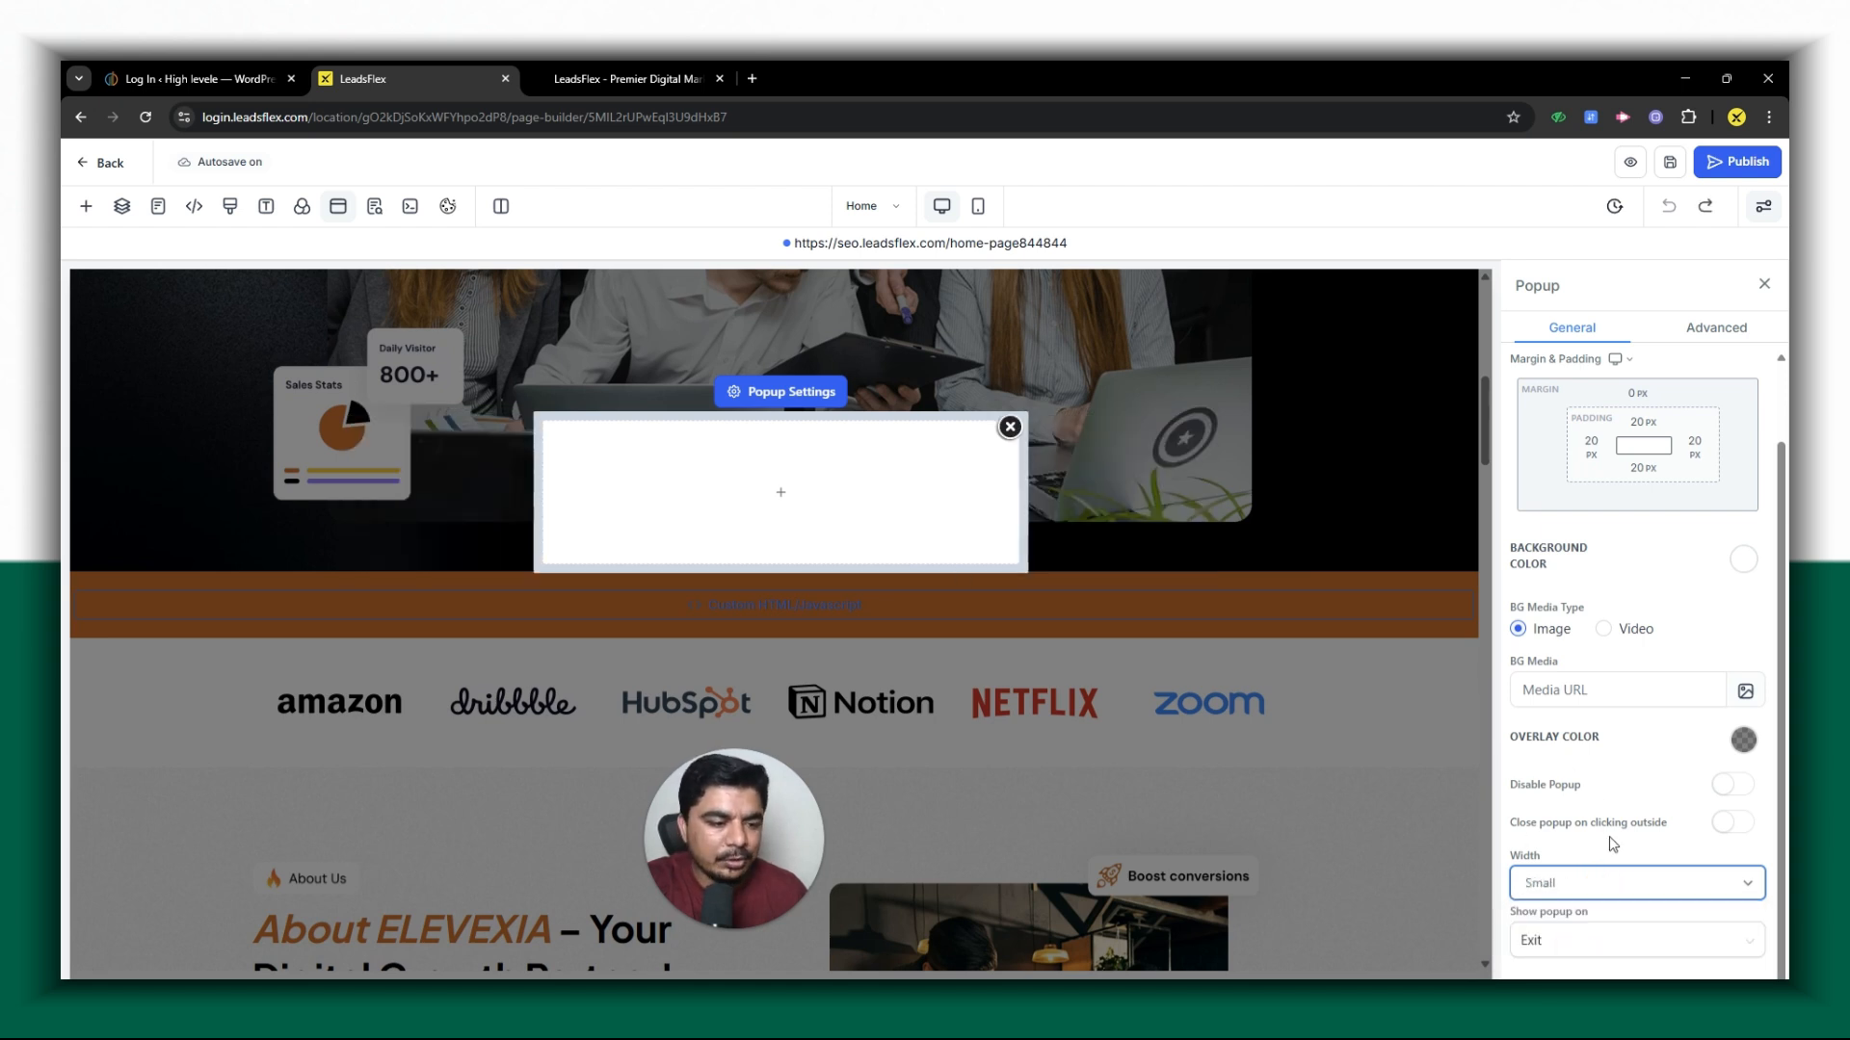
{"action": "left_click", "coordinate": [1601, 882]}
{"action": "left_click", "coordinate": [1569, 938]}
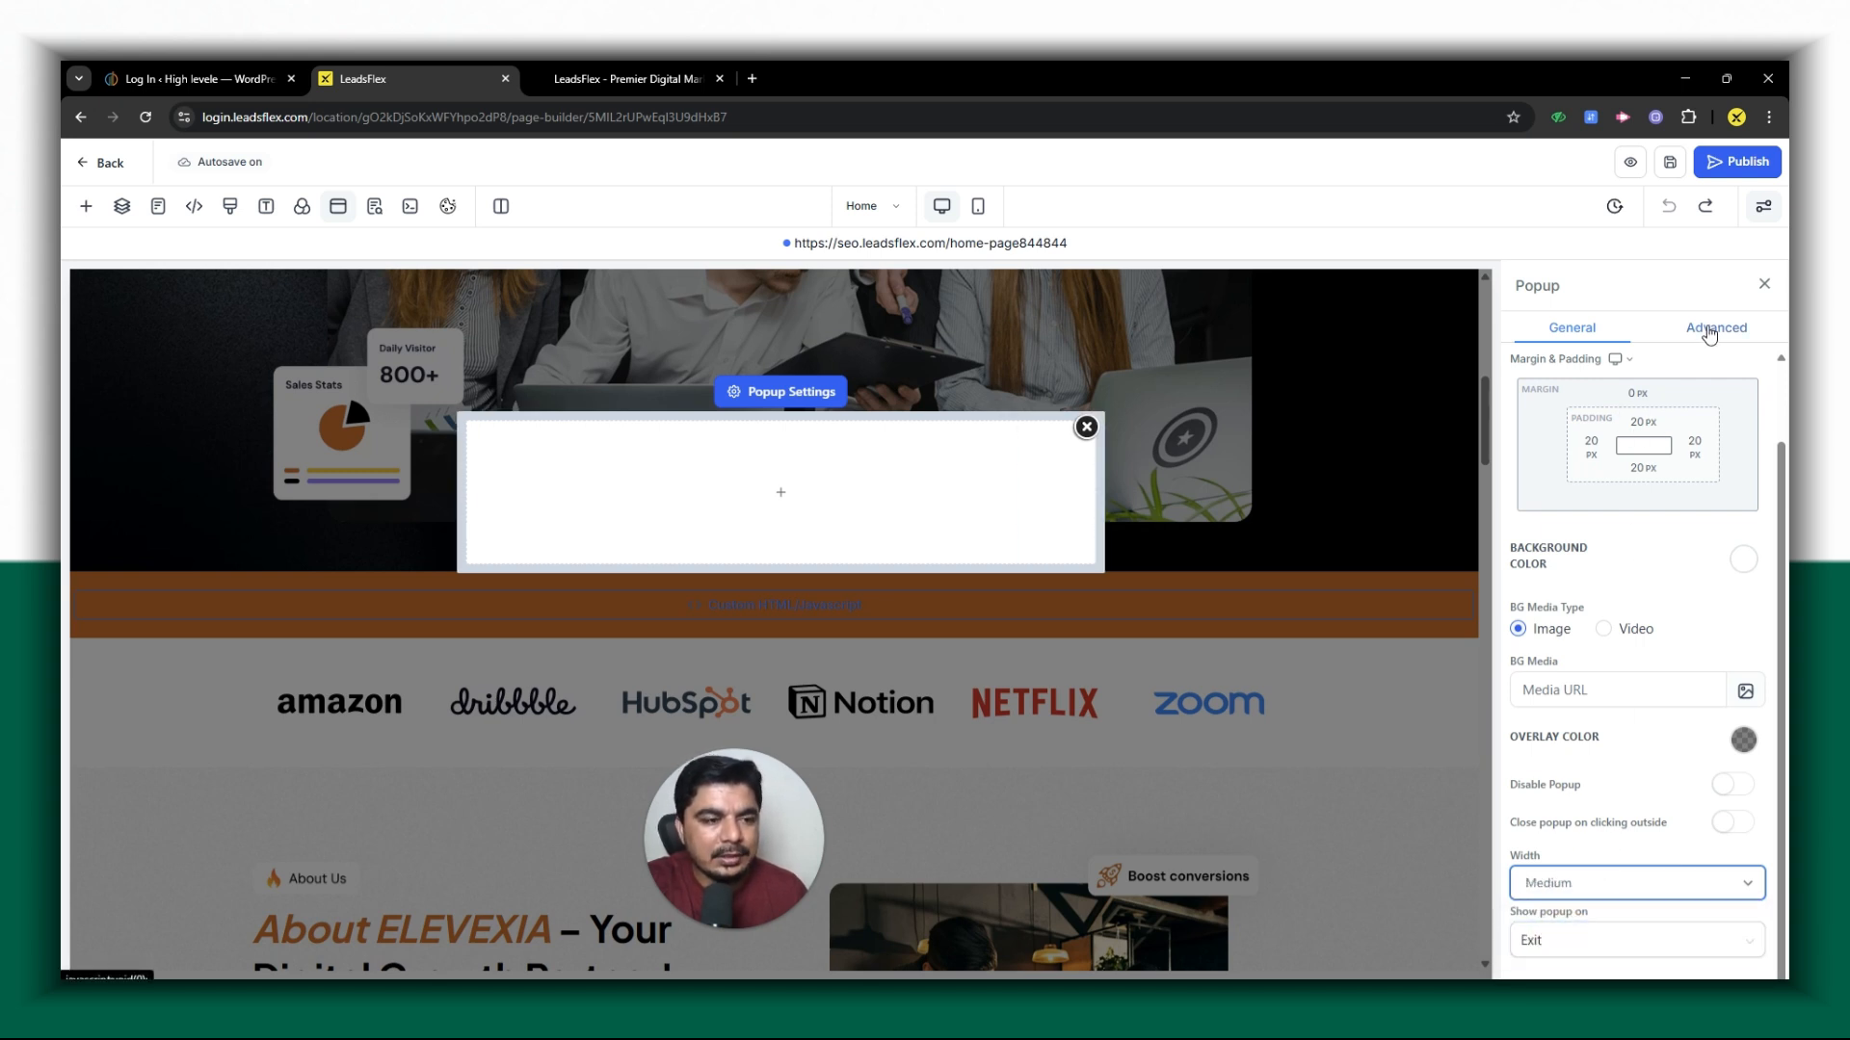
- Try Bottom Border on the popup in its advanced settings and return it to Full Border
{"action": "left_click", "coordinate": [1708, 330]}
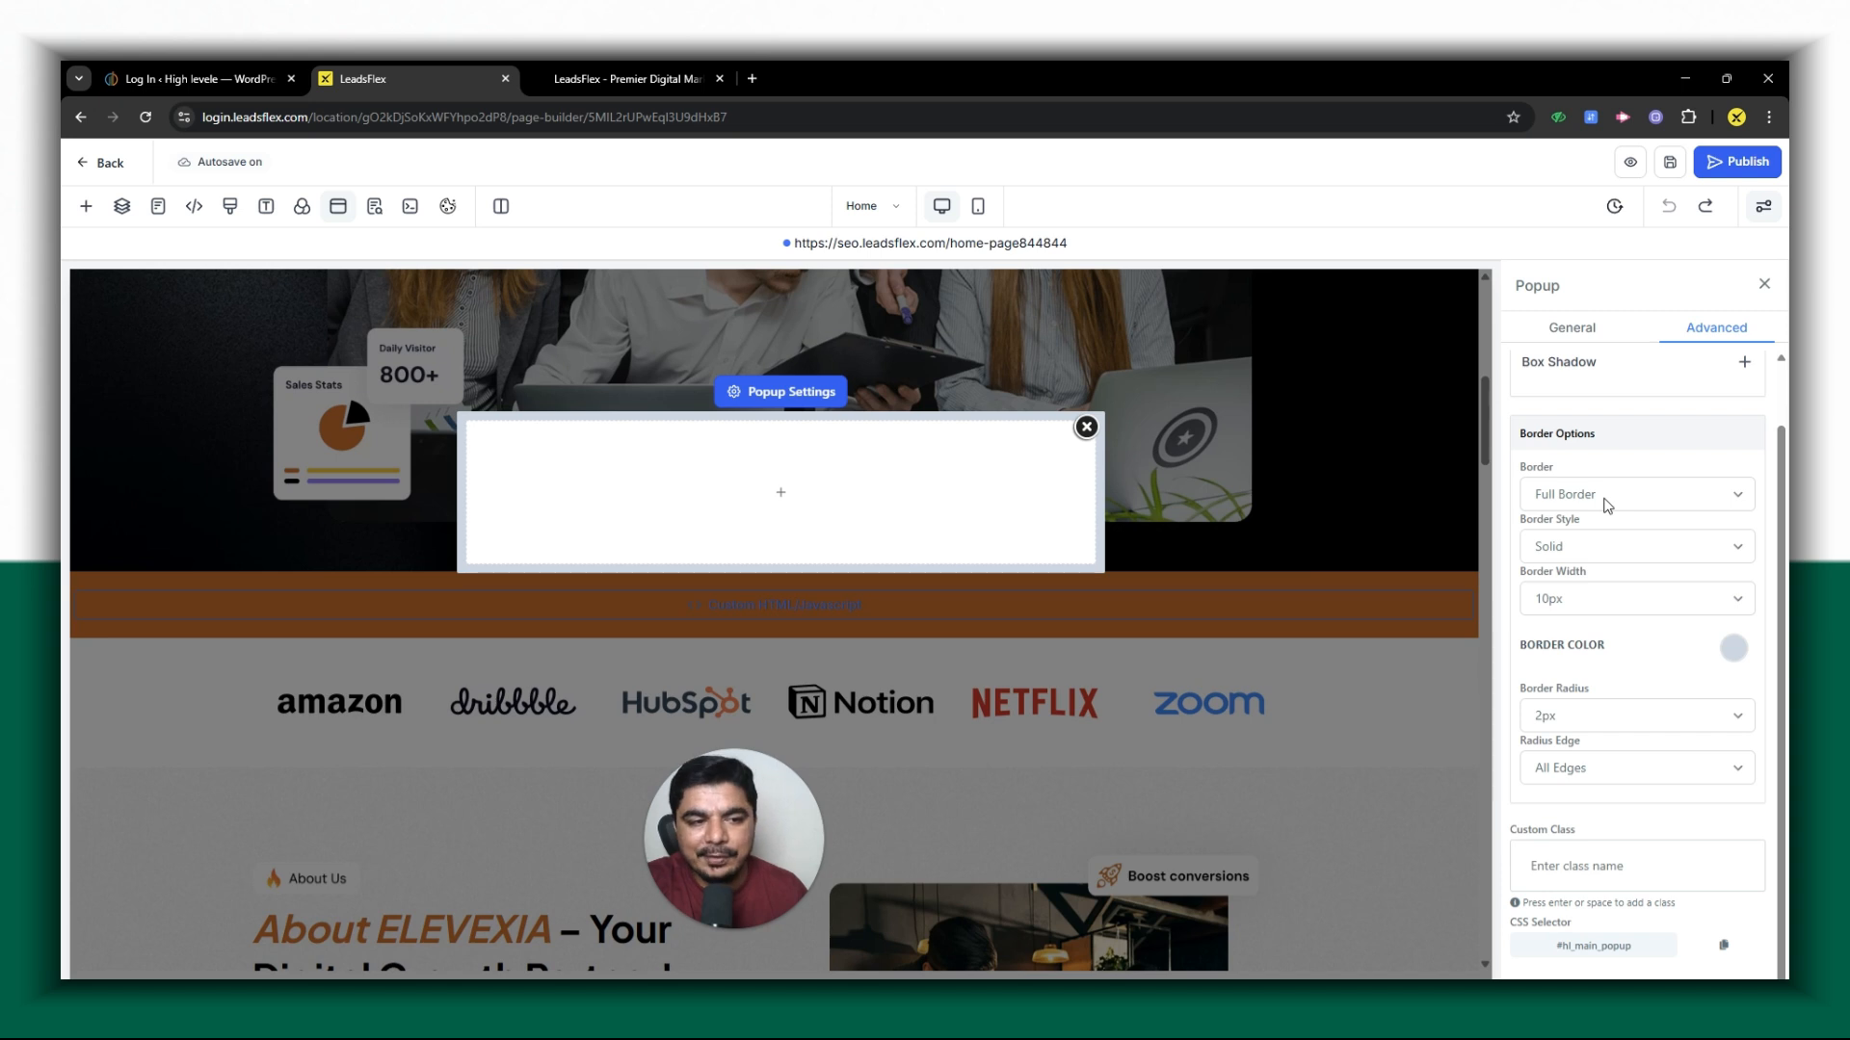
{"action": "left_click", "coordinate": [1606, 501]}
{"action": "left_click", "coordinate": [1609, 575]}
{"action": "left_click", "coordinate": [1574, 493]}
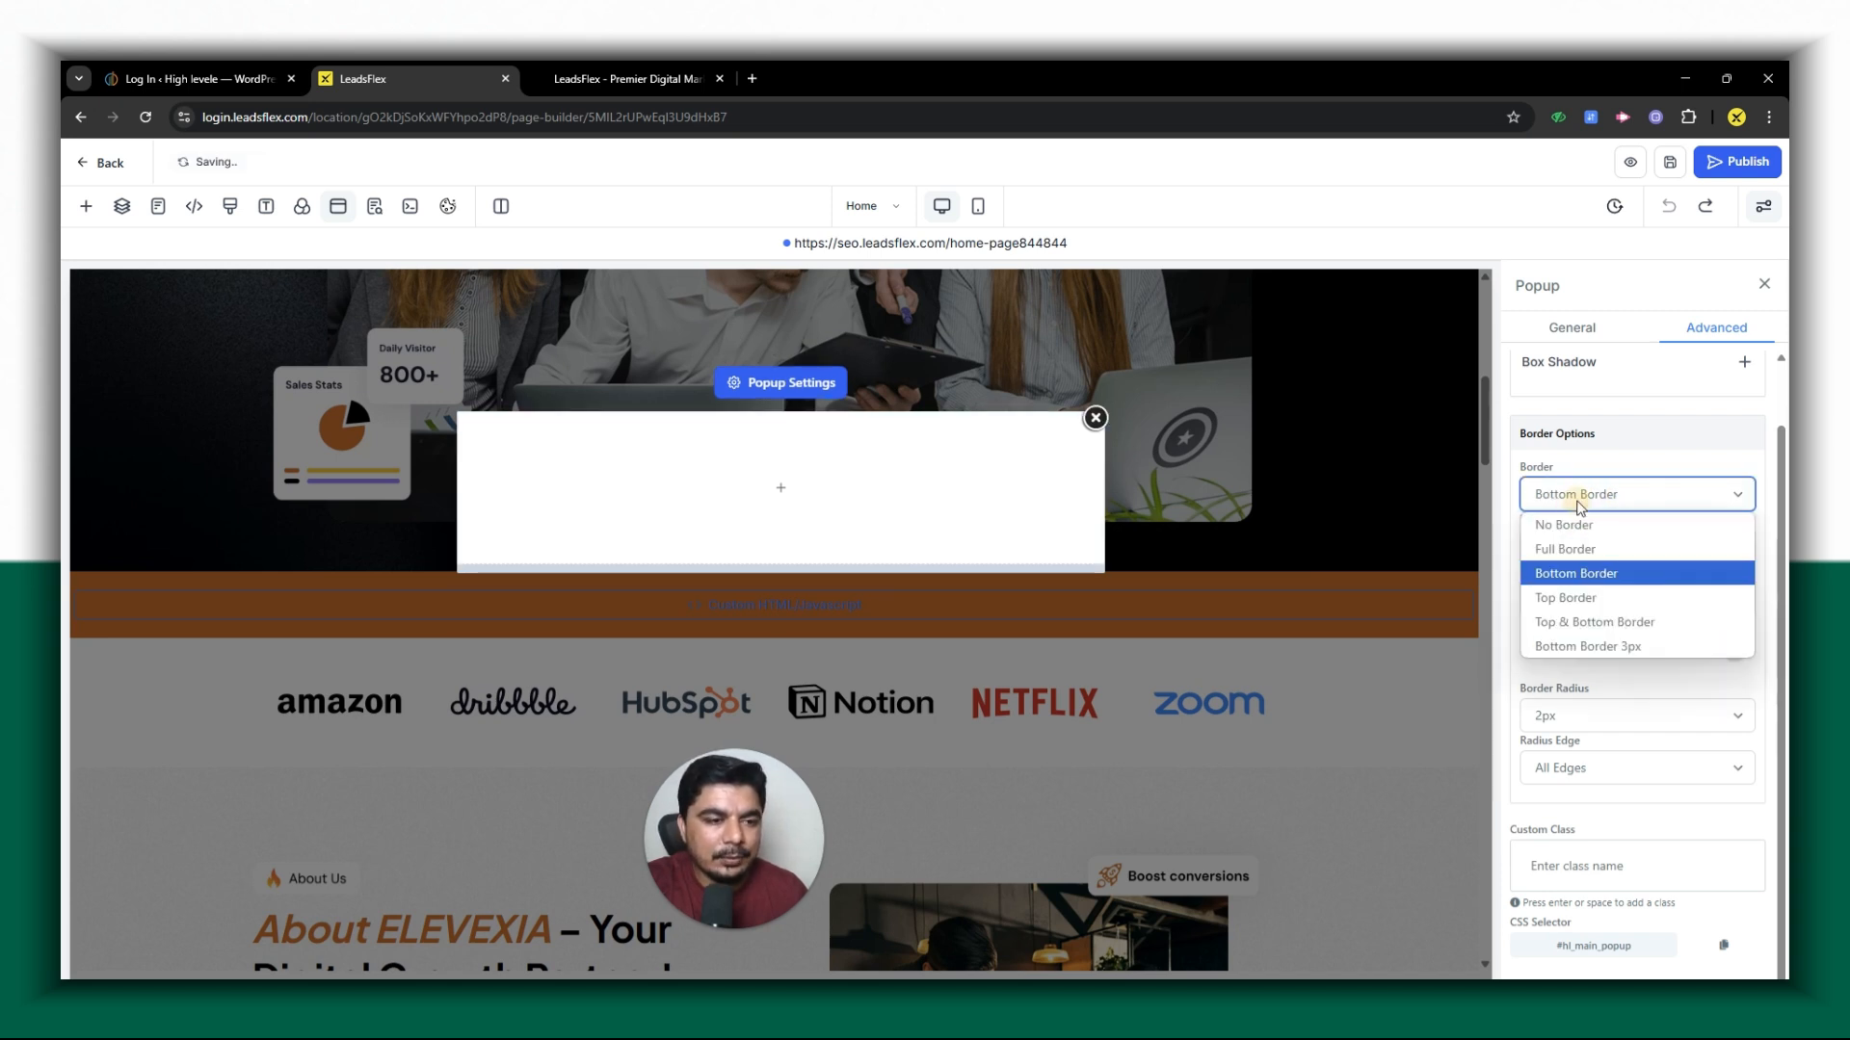
{"action": "left_click", "coordinate": [1580, 548]}
- Set the popup's border style to Dashed and its border color to the dark orange swatch
{"action": "left_click", "coordinate": [1581, 557]}
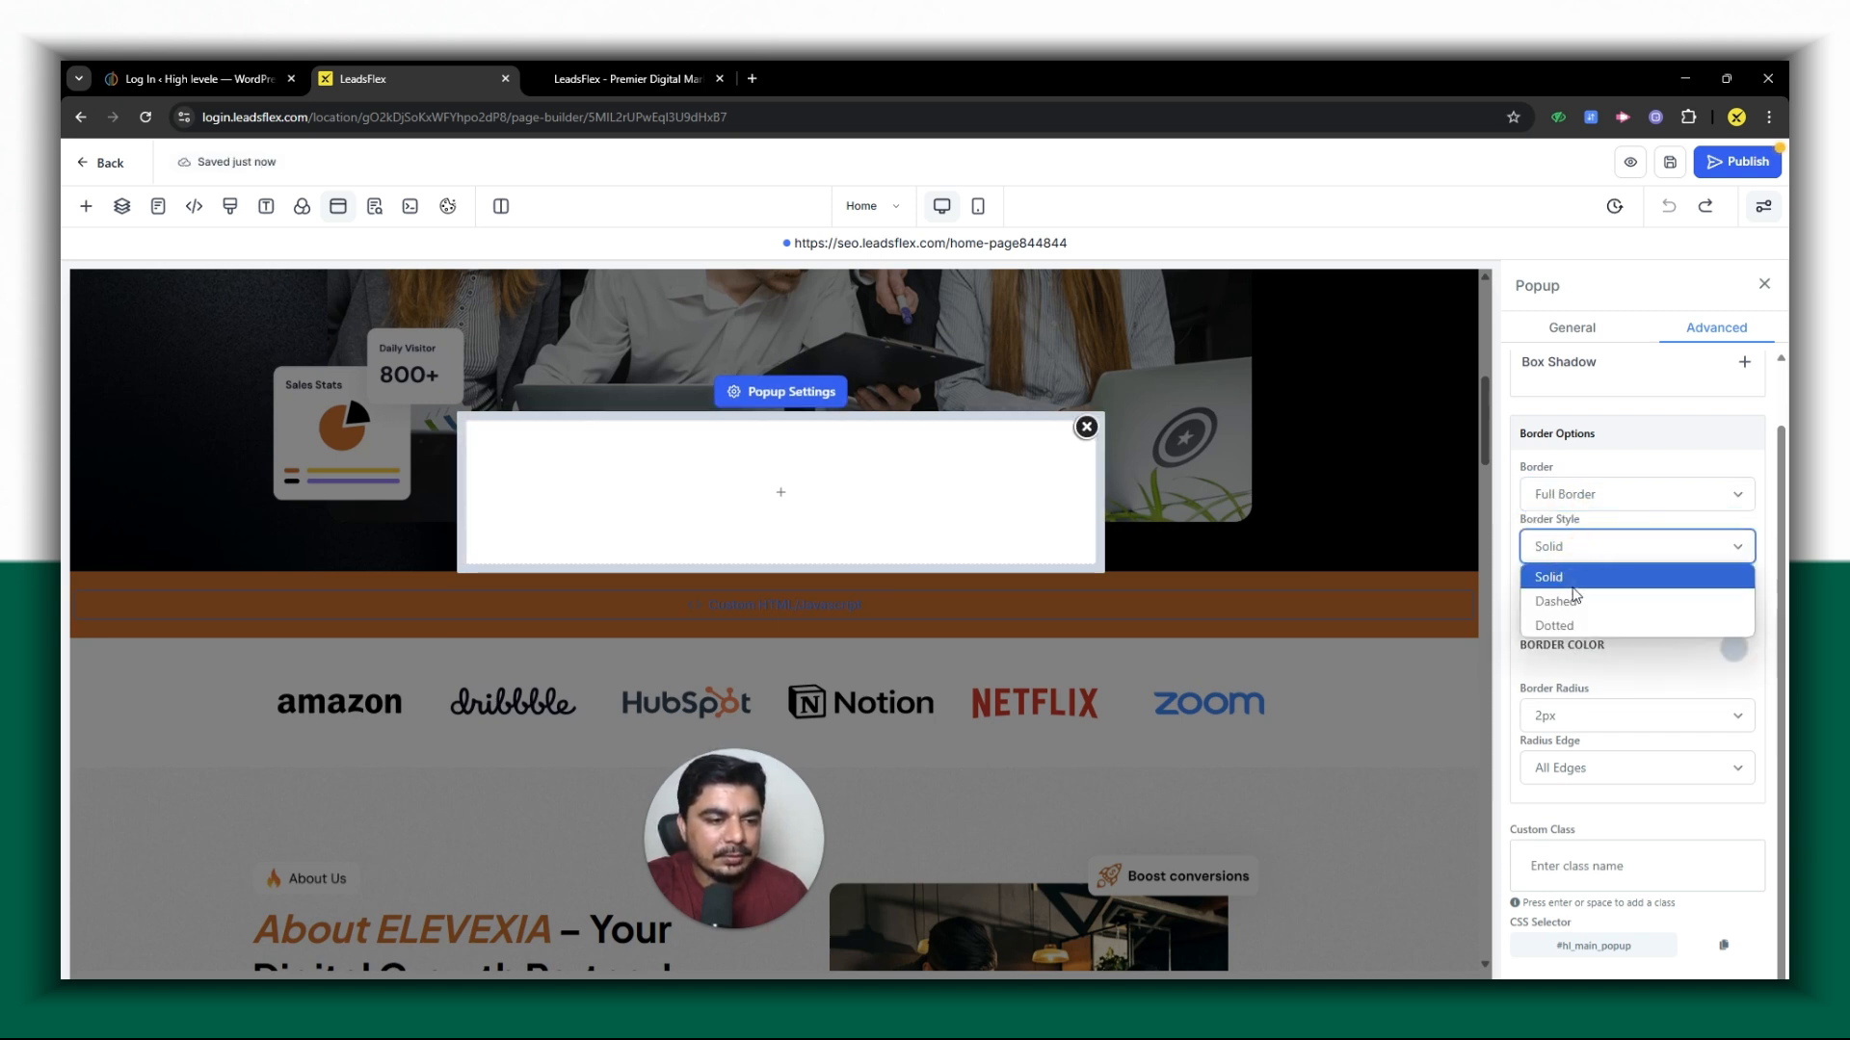
{"action": "left_click", "coordinate": [1574, 598]}
{"action": "left_click", "coordinate": [1730, 648]}
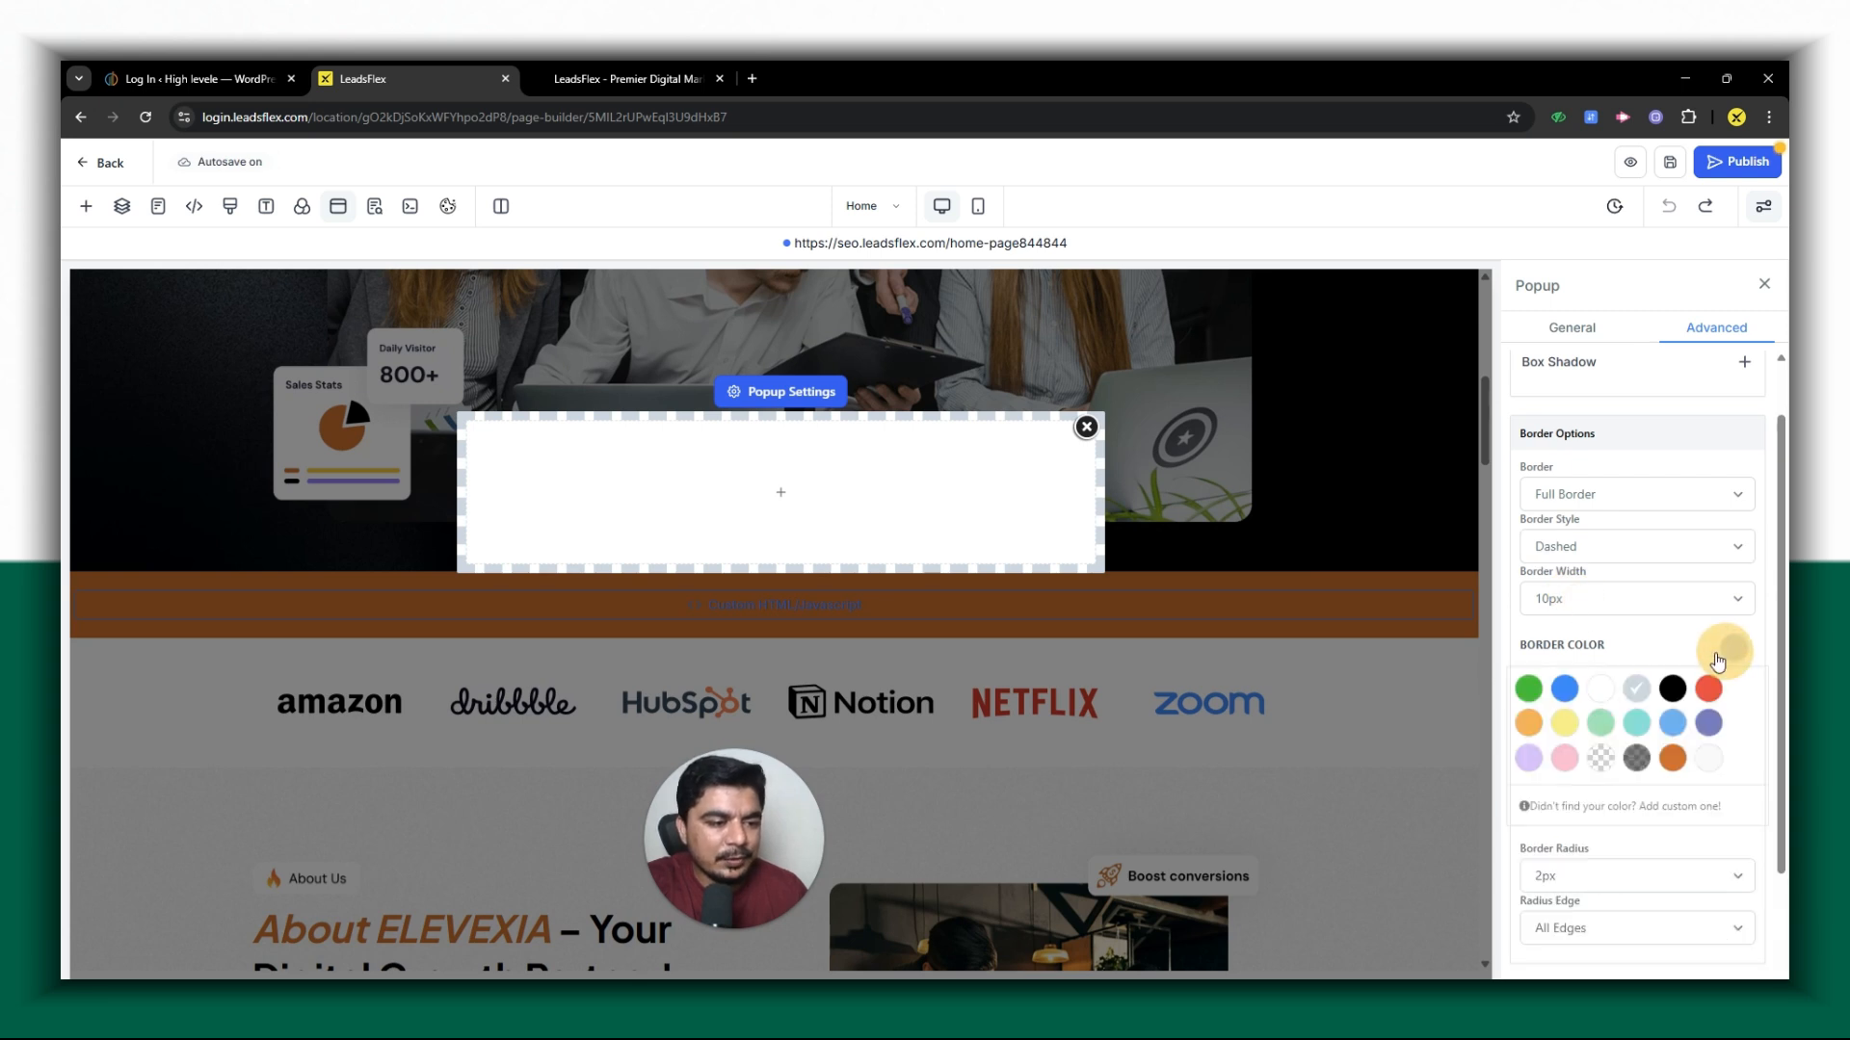
{"action": "left_click", "coordinate": [1532, 725]}
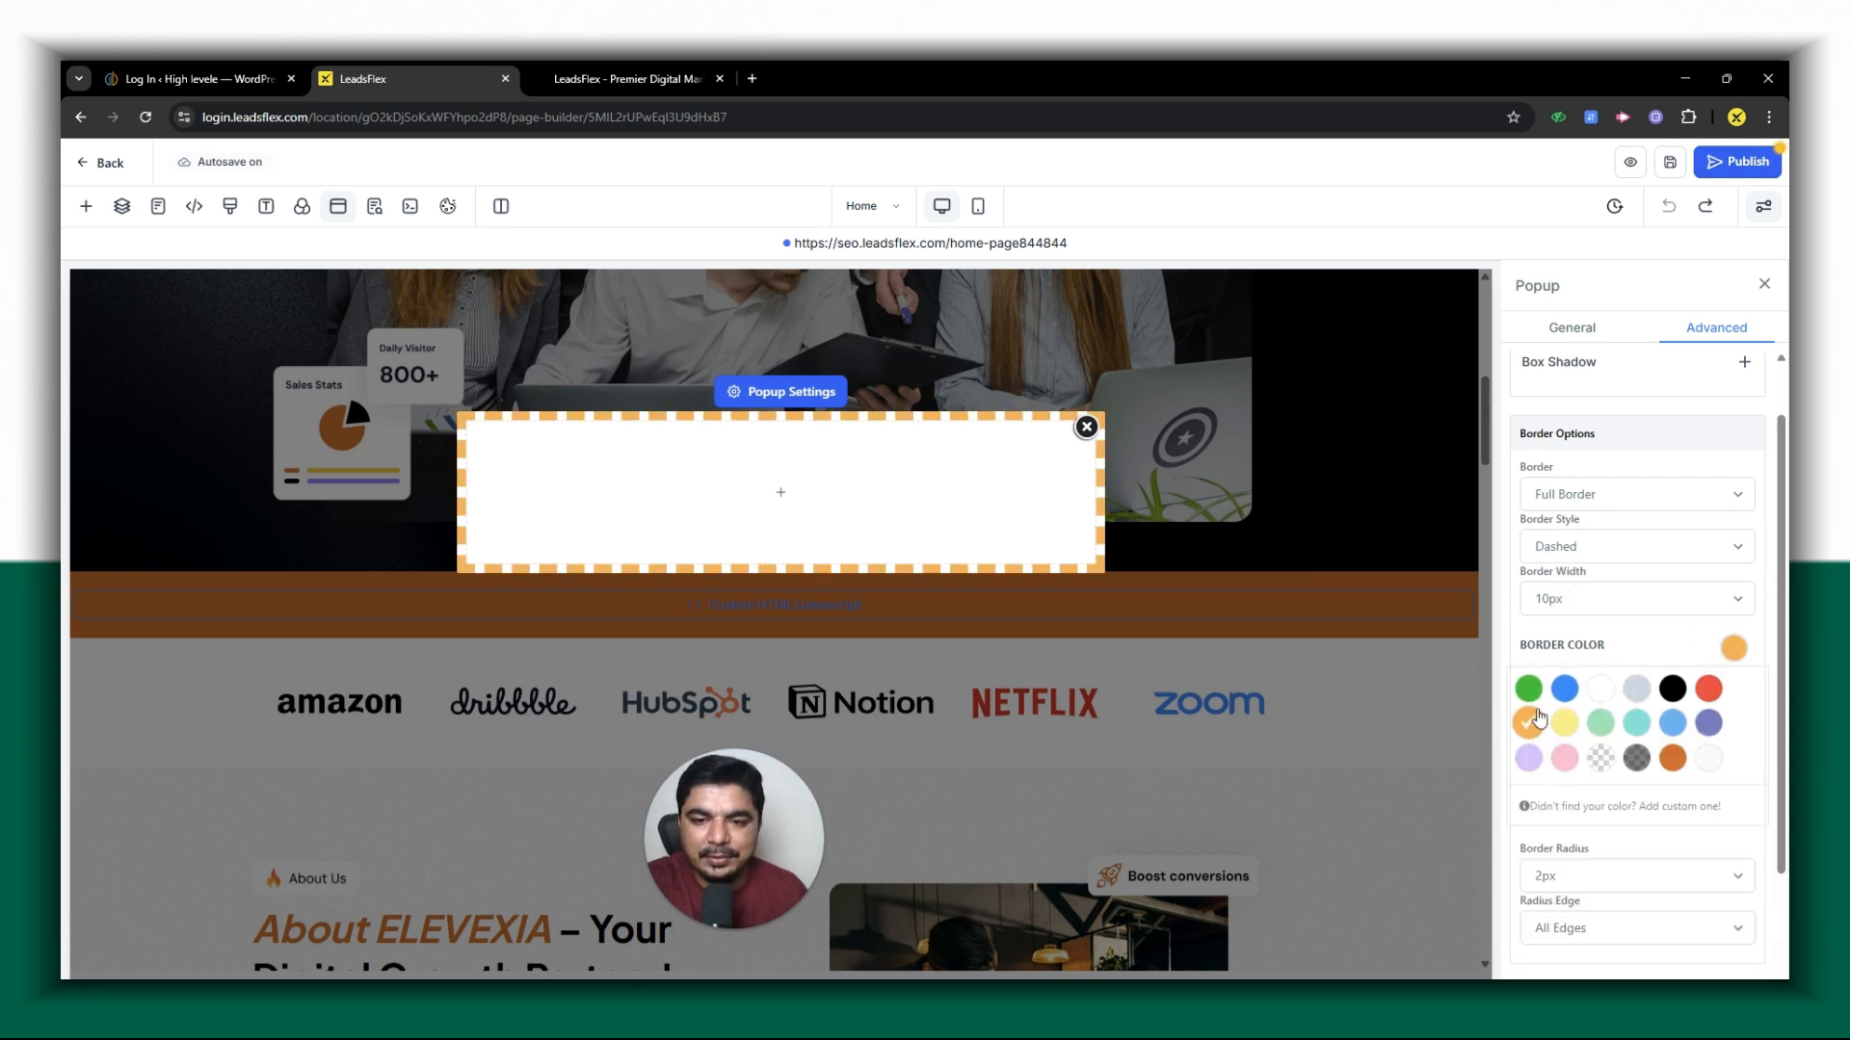
{"action": "left_click", "coordinate": [1672, 758]}
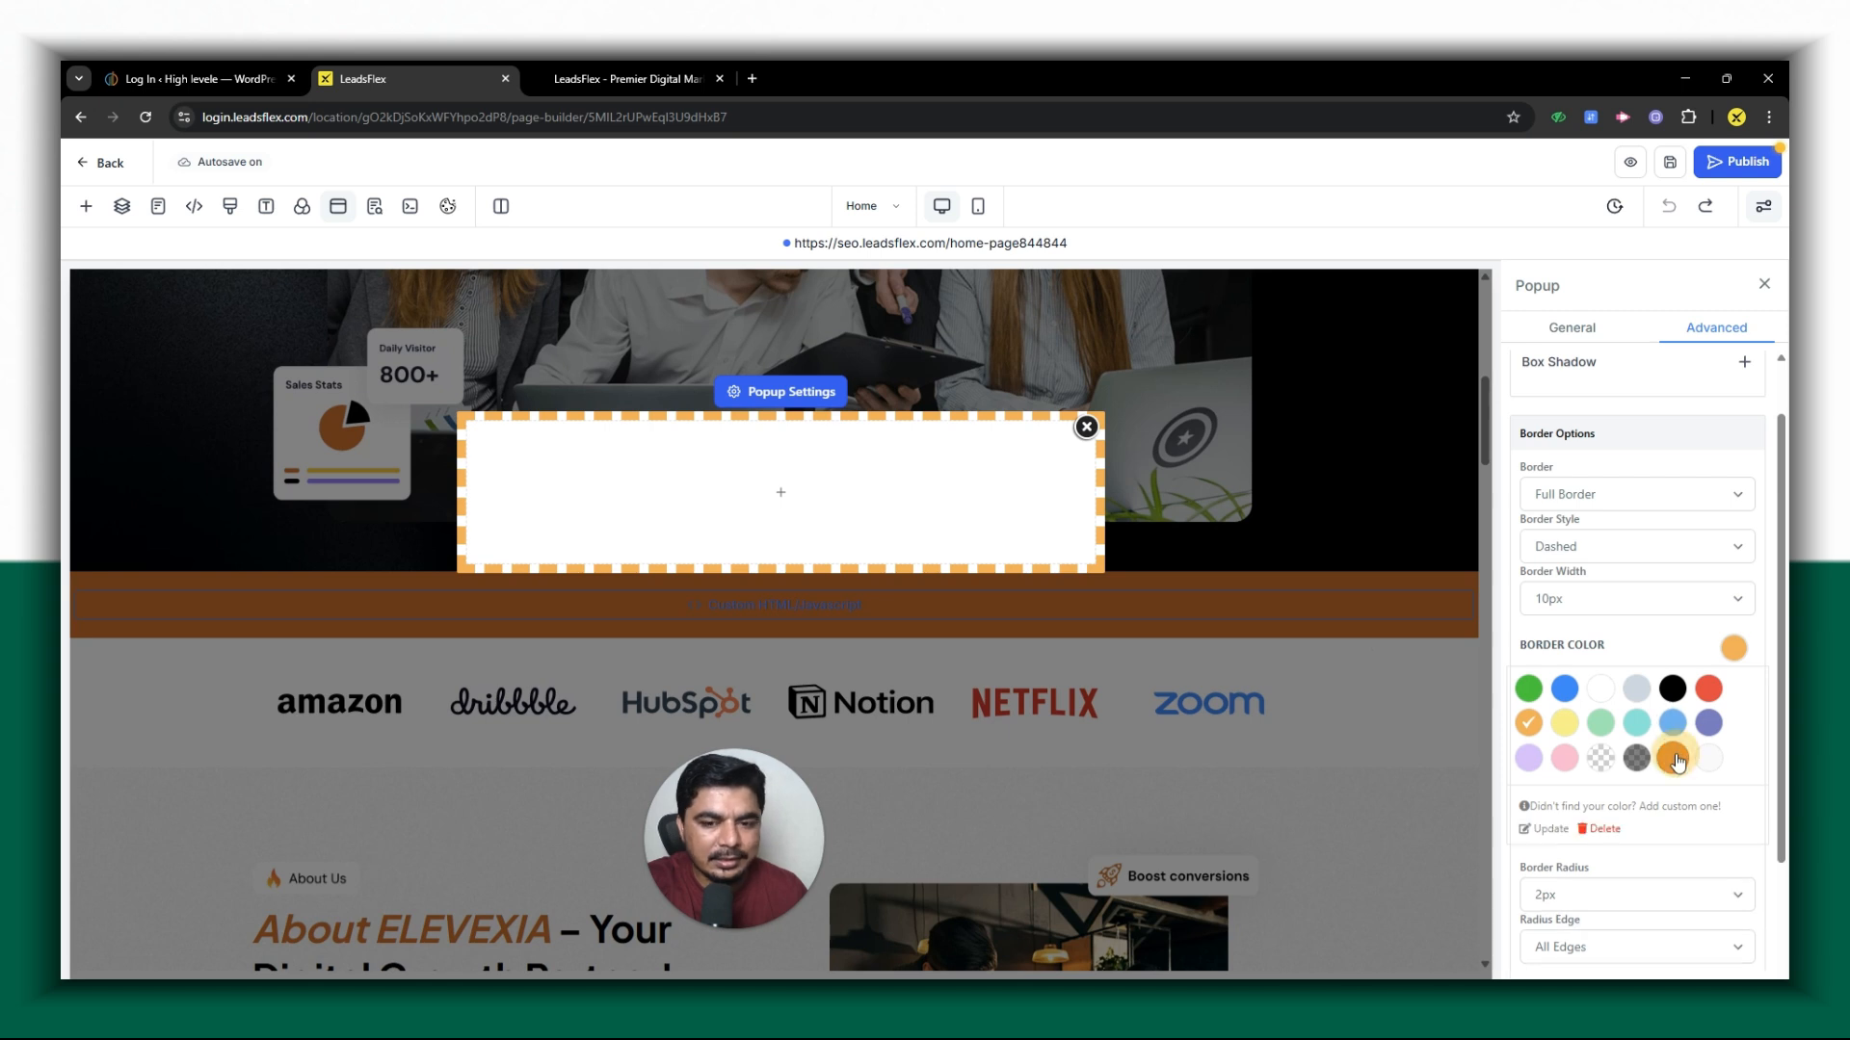
- Try the Dotted border style on the popup and set the style to Solid
{"action": "left_click", "coordinate": [1597, 553]}
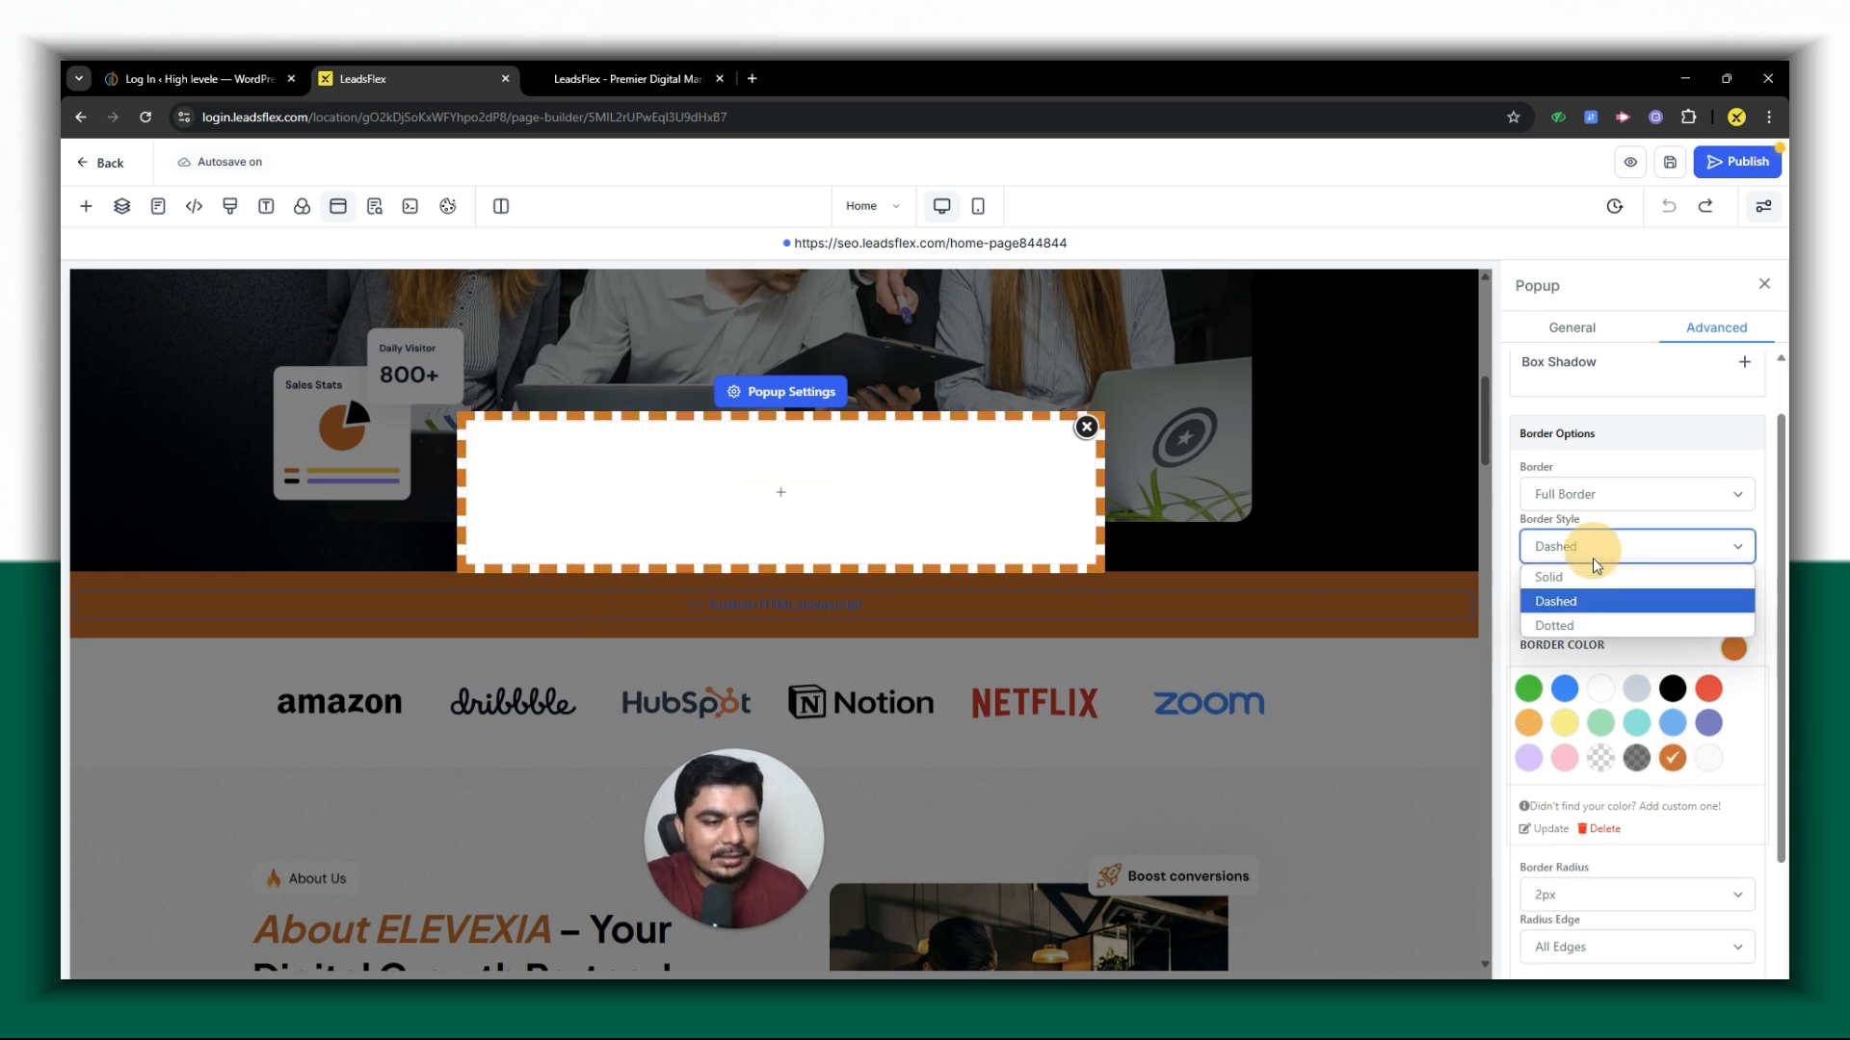
{"action": "left_click", "coordinate": [1590, 627]}
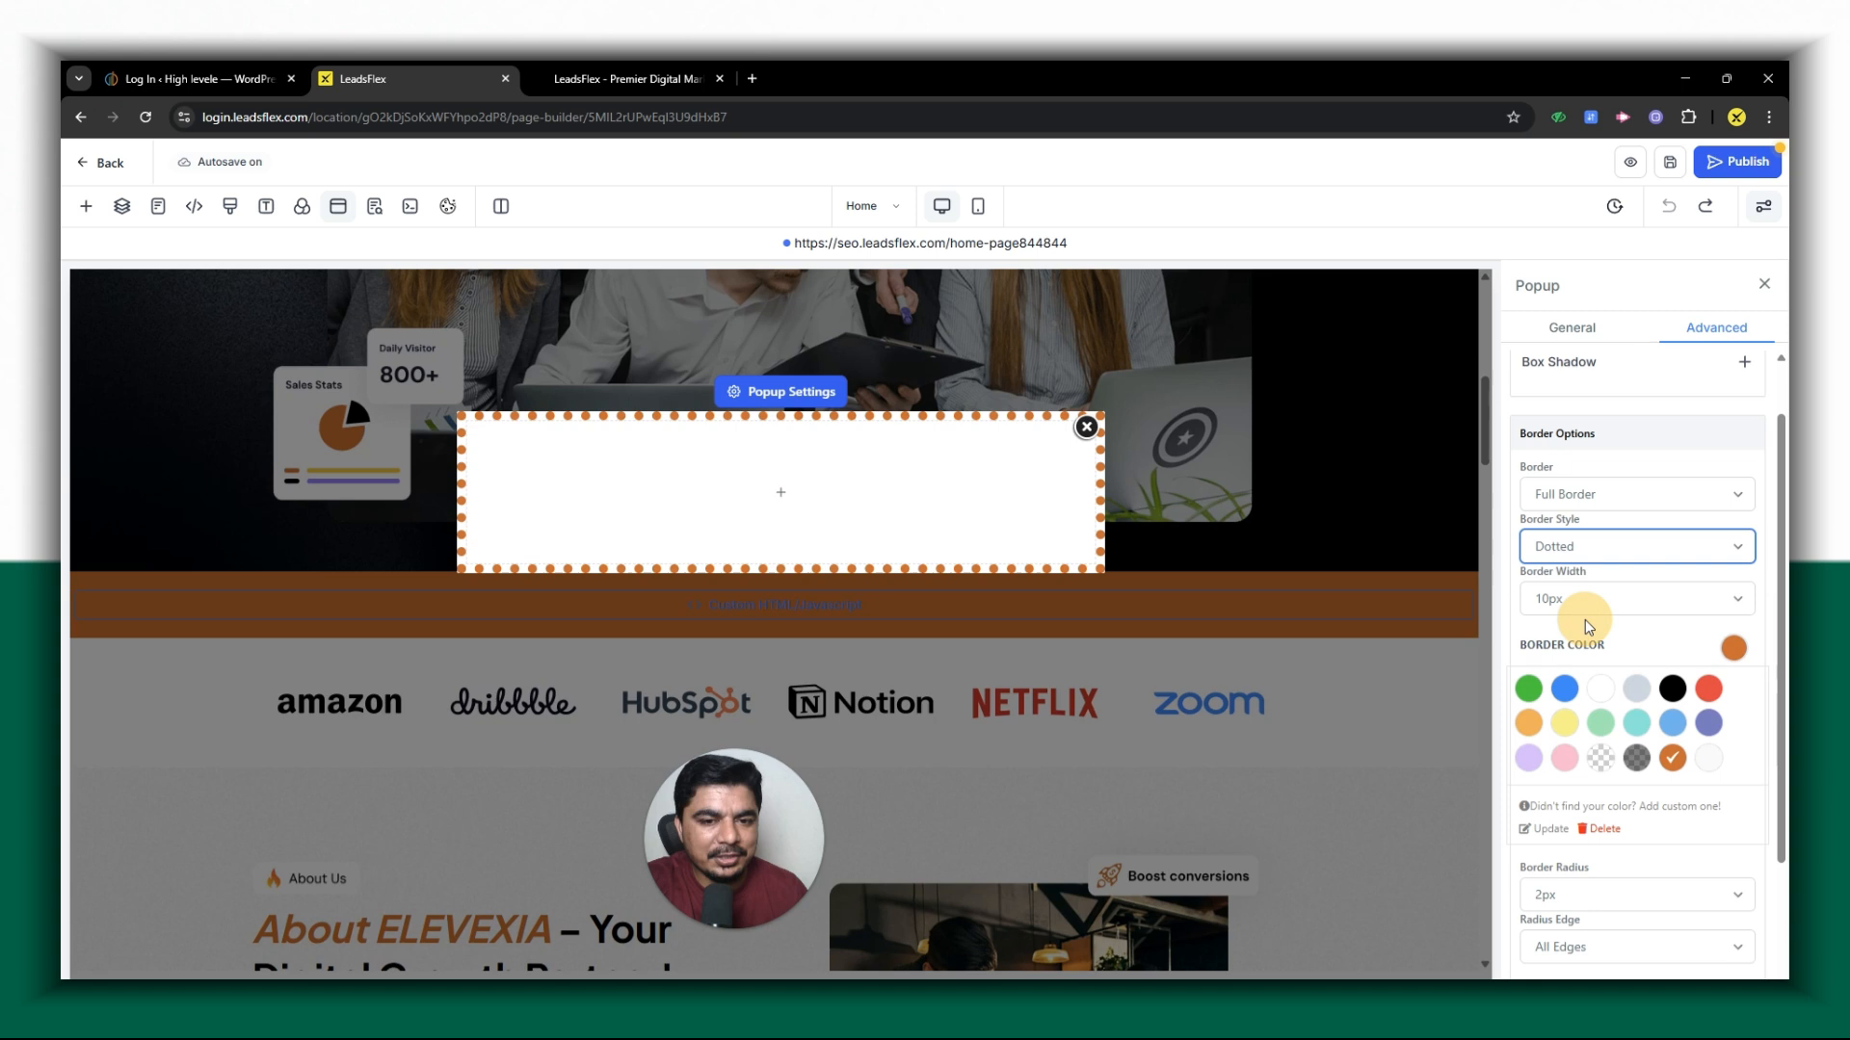
{"action": "left_click", "coordinate": [1569, 564]}
{"action": "left_click", "coordinate": [1568, 580]}
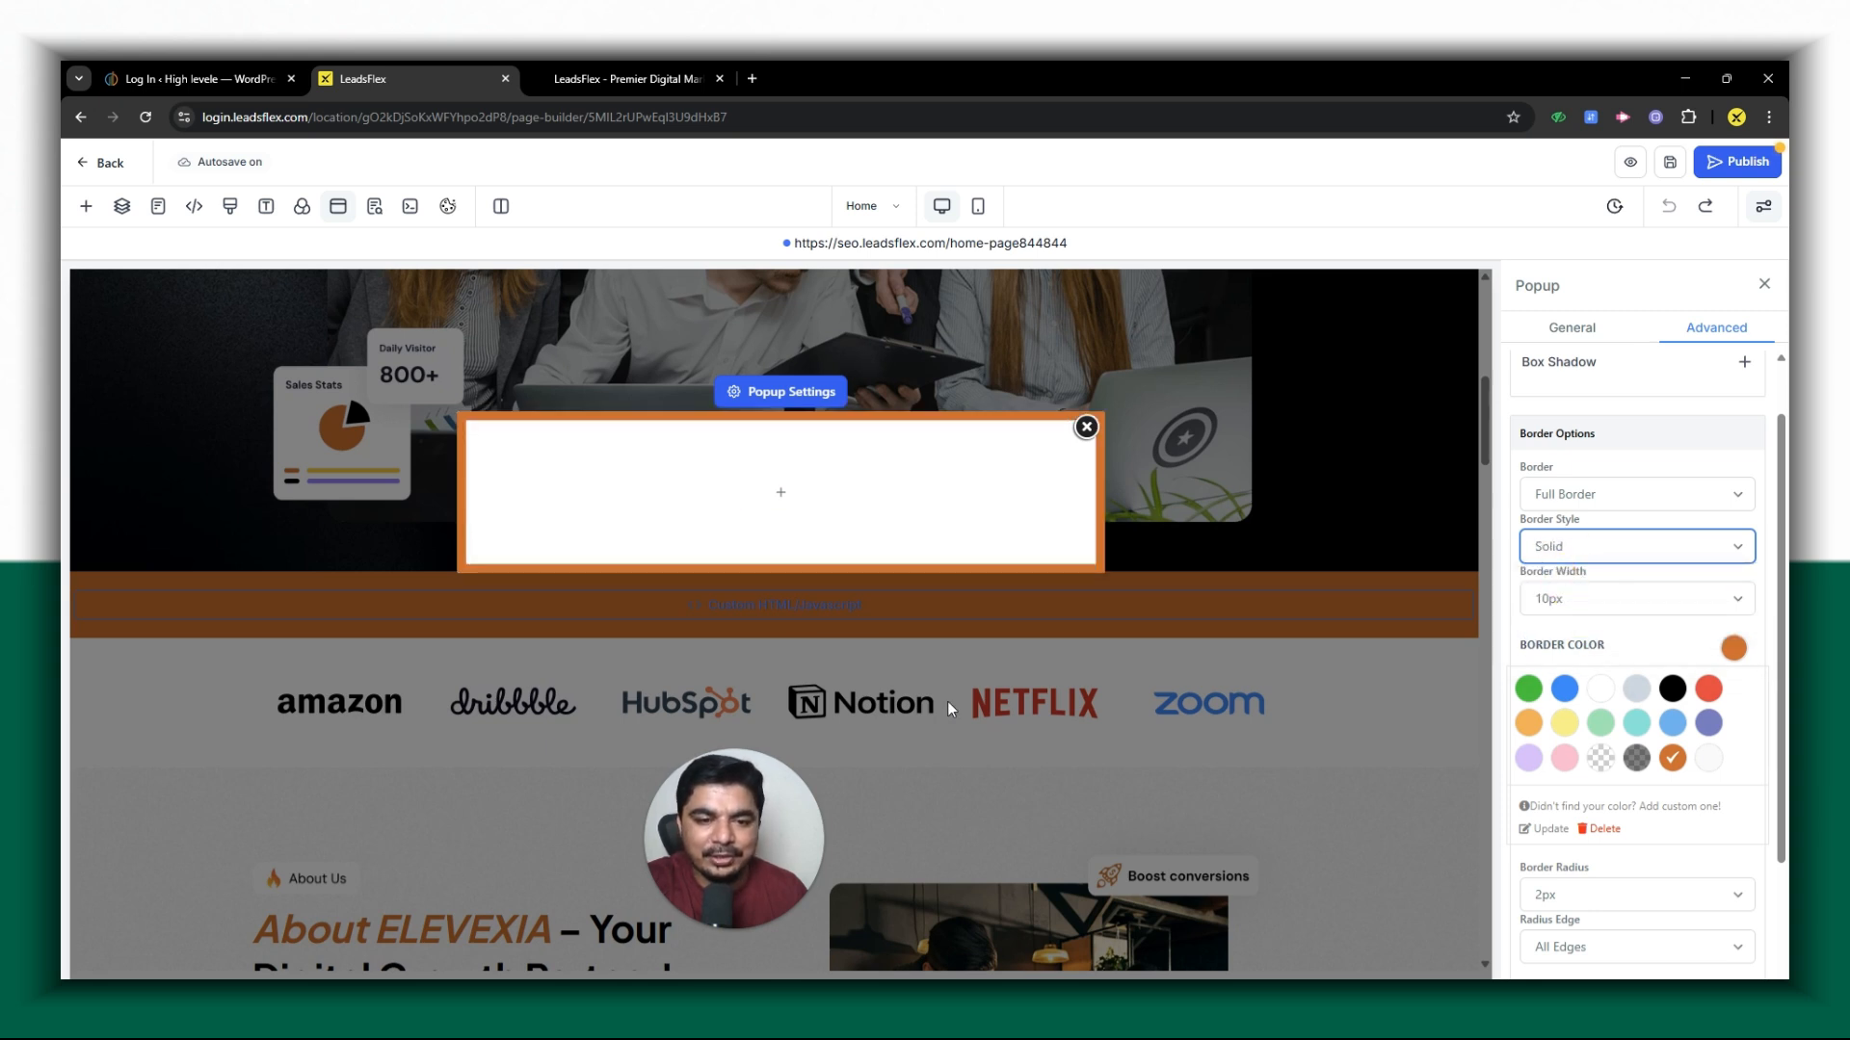
- Try border widths of 1px and 2px on the popup and set the width to 5px
{"action": "left_click", "coordinate": [1565, 602]}
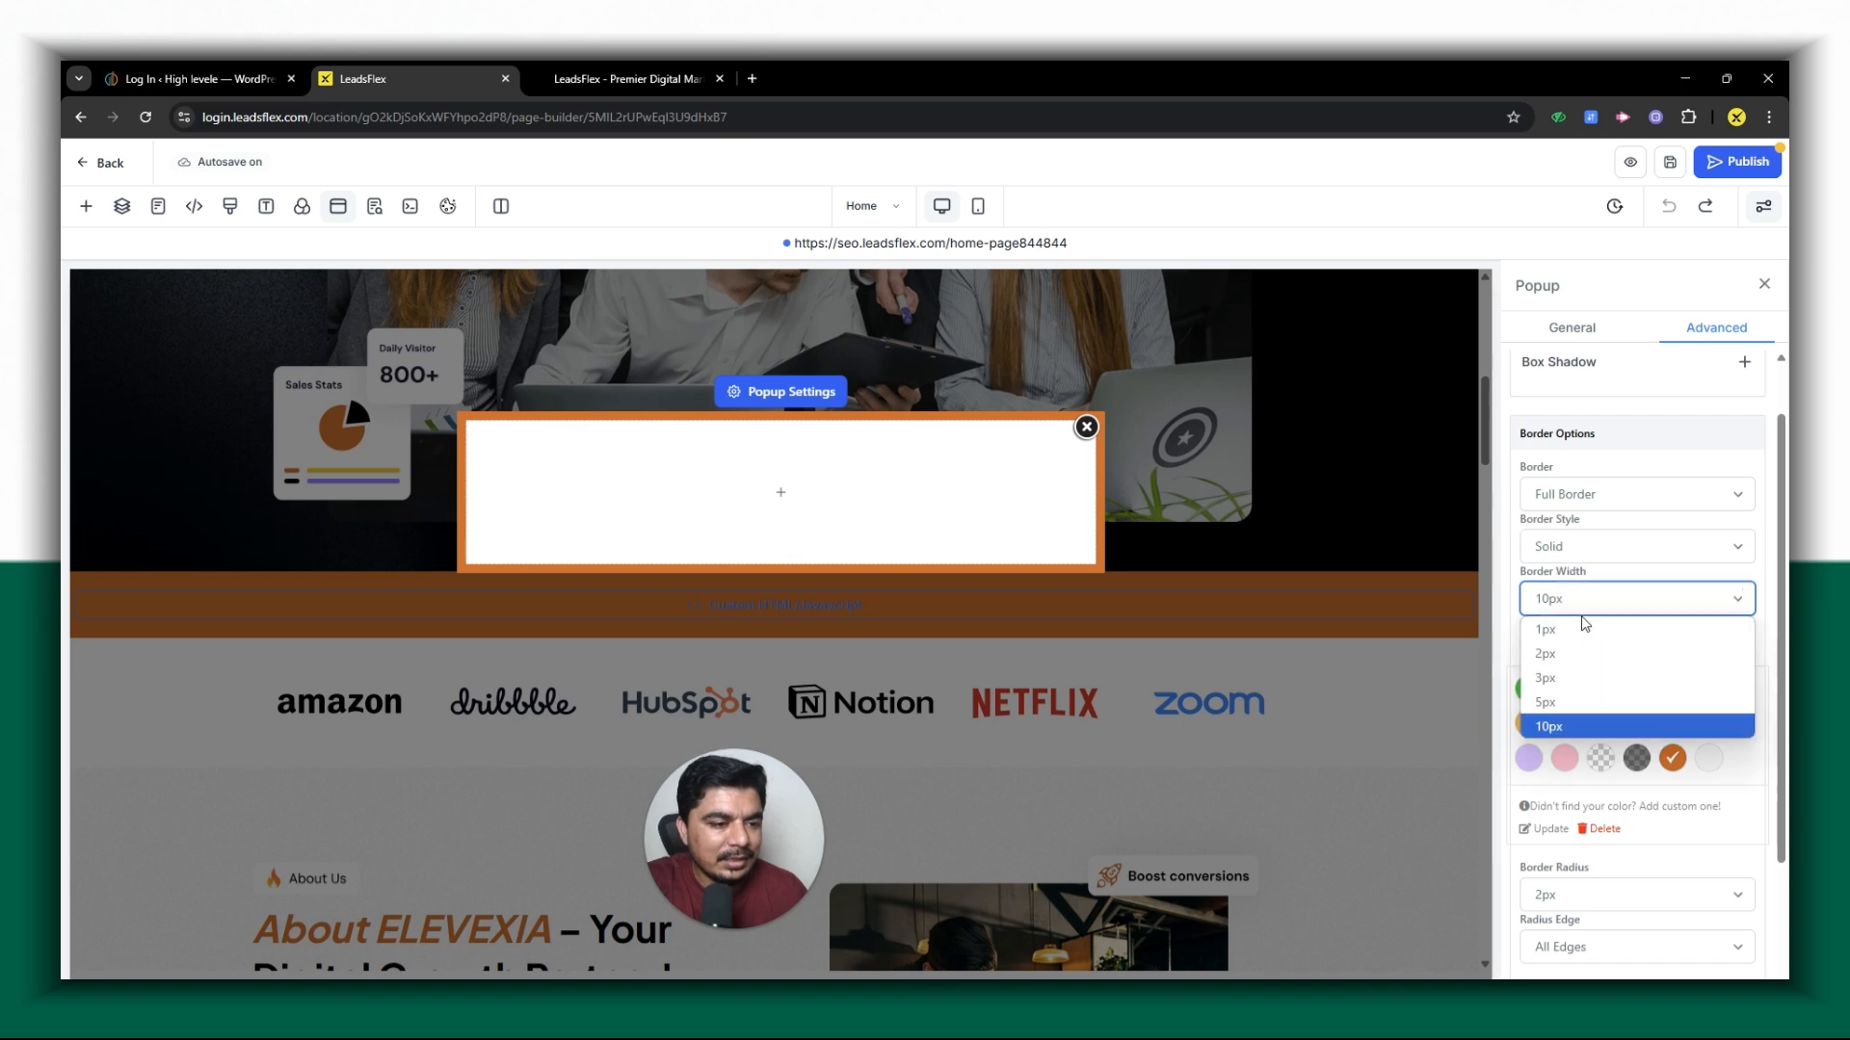
{"action": "left_click", "coordinate": [1585, 628]}
{"action": "left_click", "coordinate": [1564, 605]}
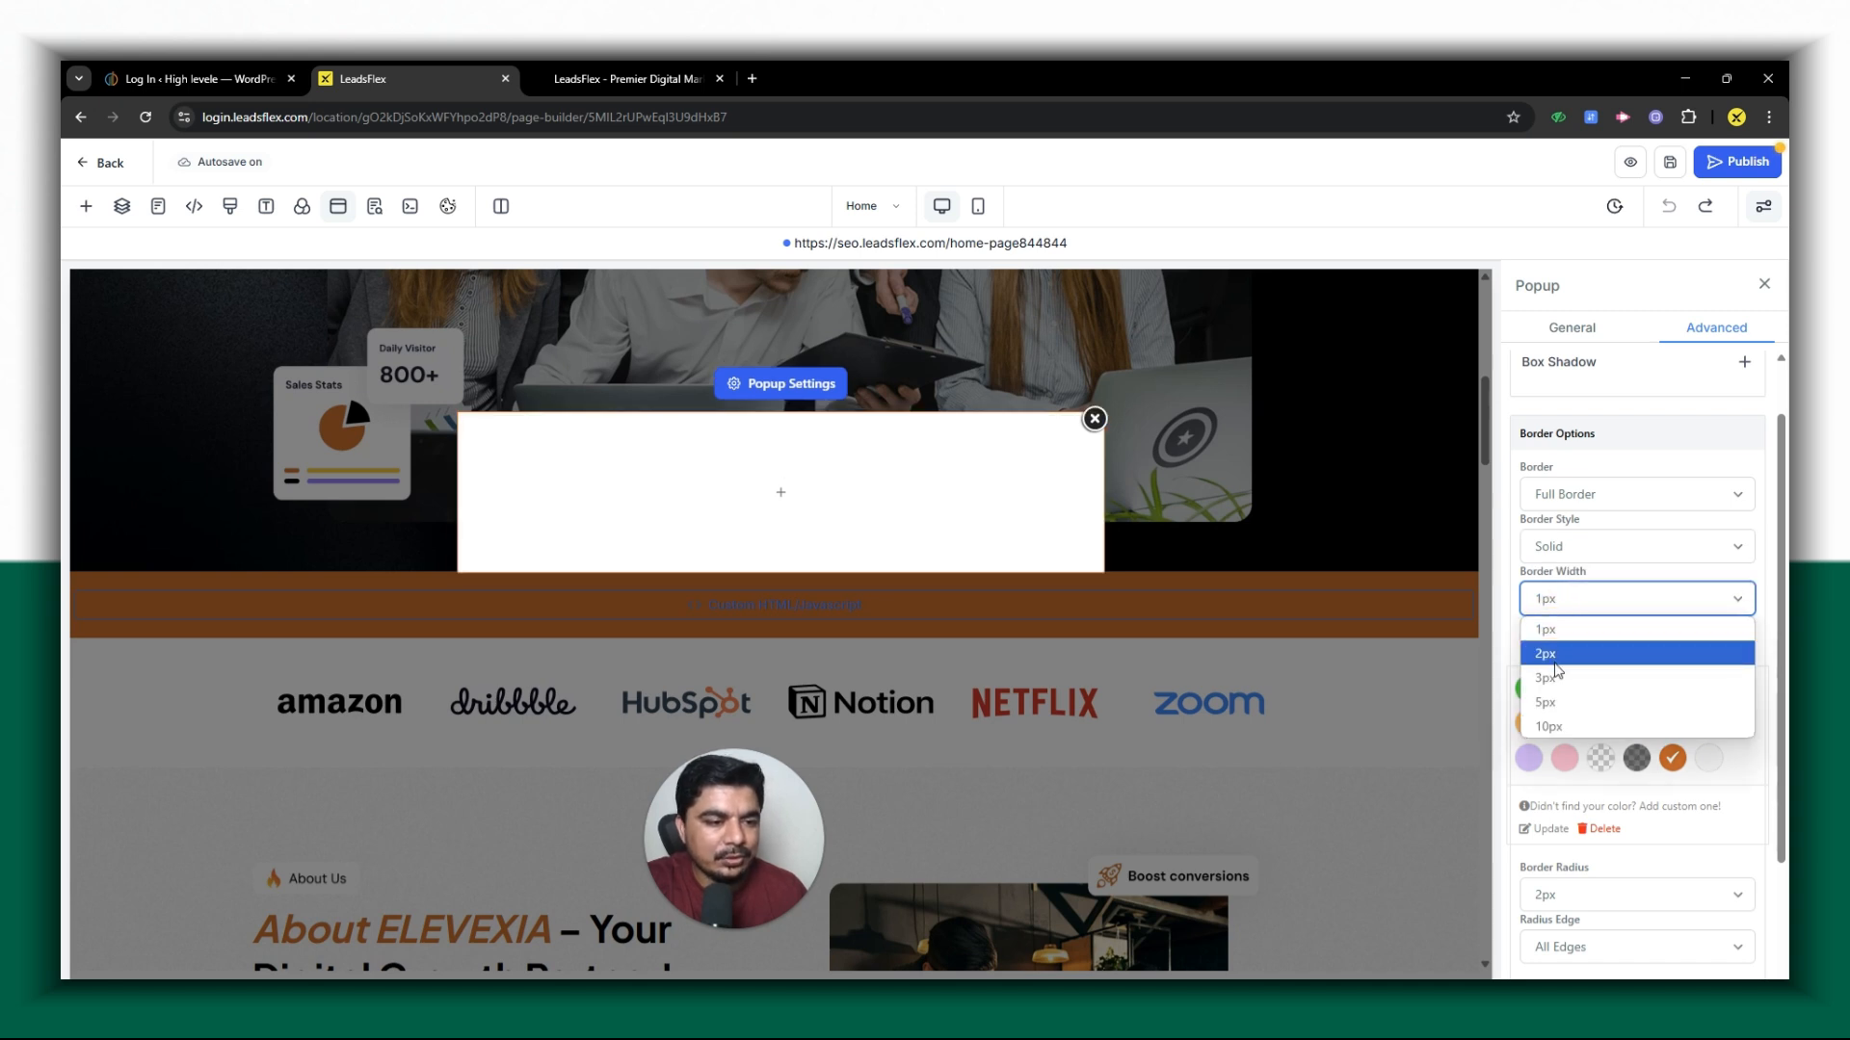
{"action": "left_click", "coordinate": [1556, 665]}
{"action": "left_click", "coordinate": [1546, 607]}
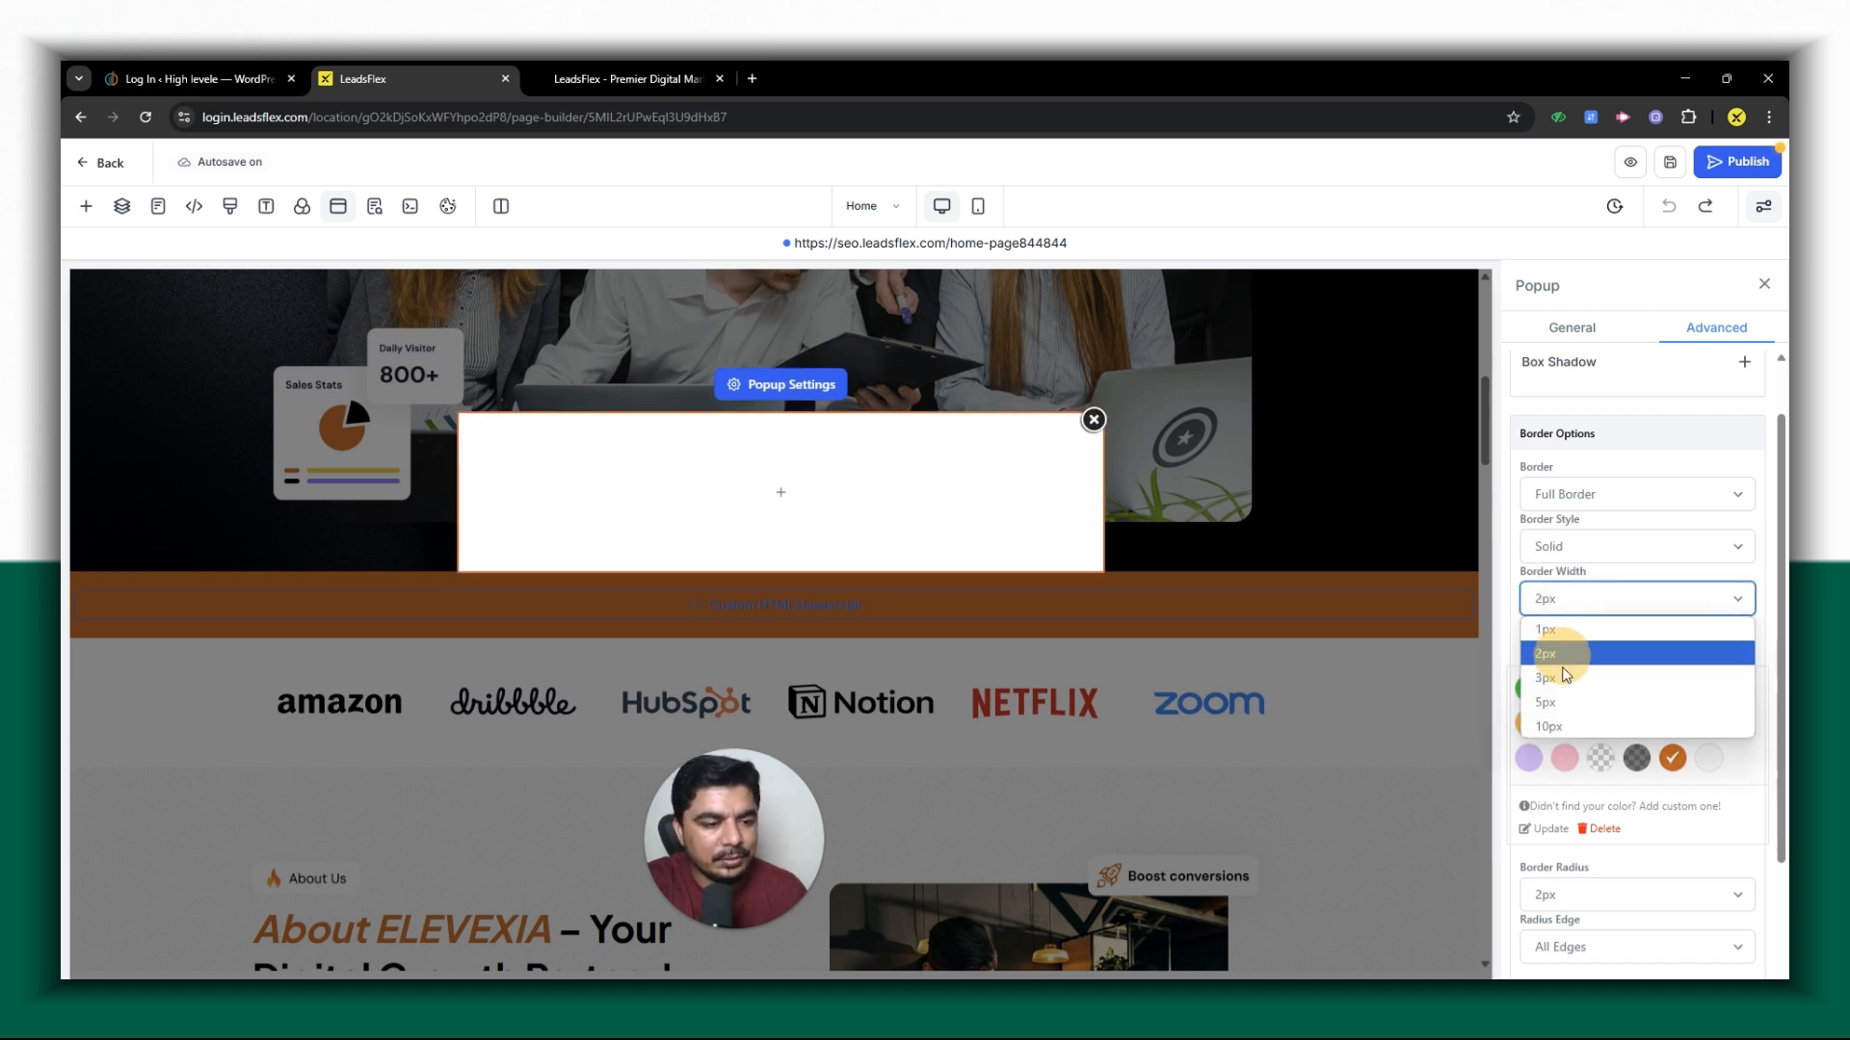
{"action": "left_click", "coordinate": [1550, 688]}
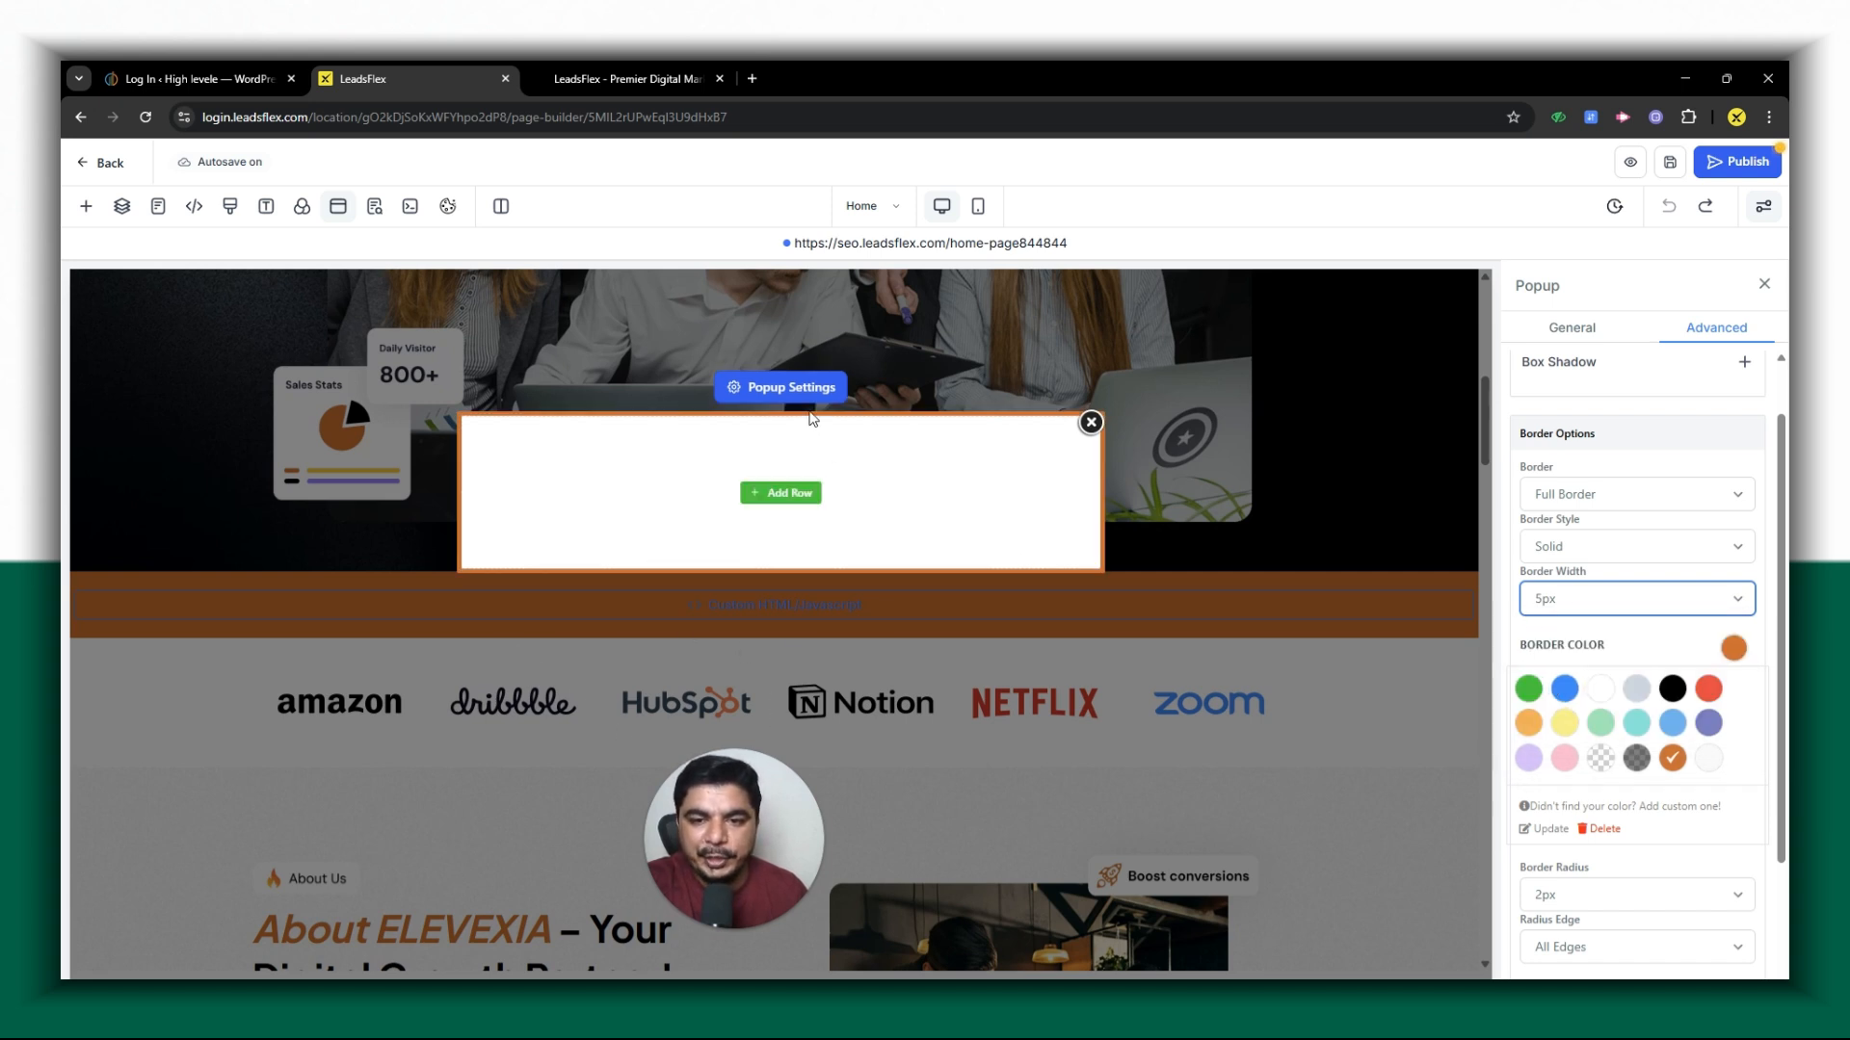
- Add a 1 Column row to the popup and place a Headline element in it
{"action": "left_click", "coordinate": [769, 497]}
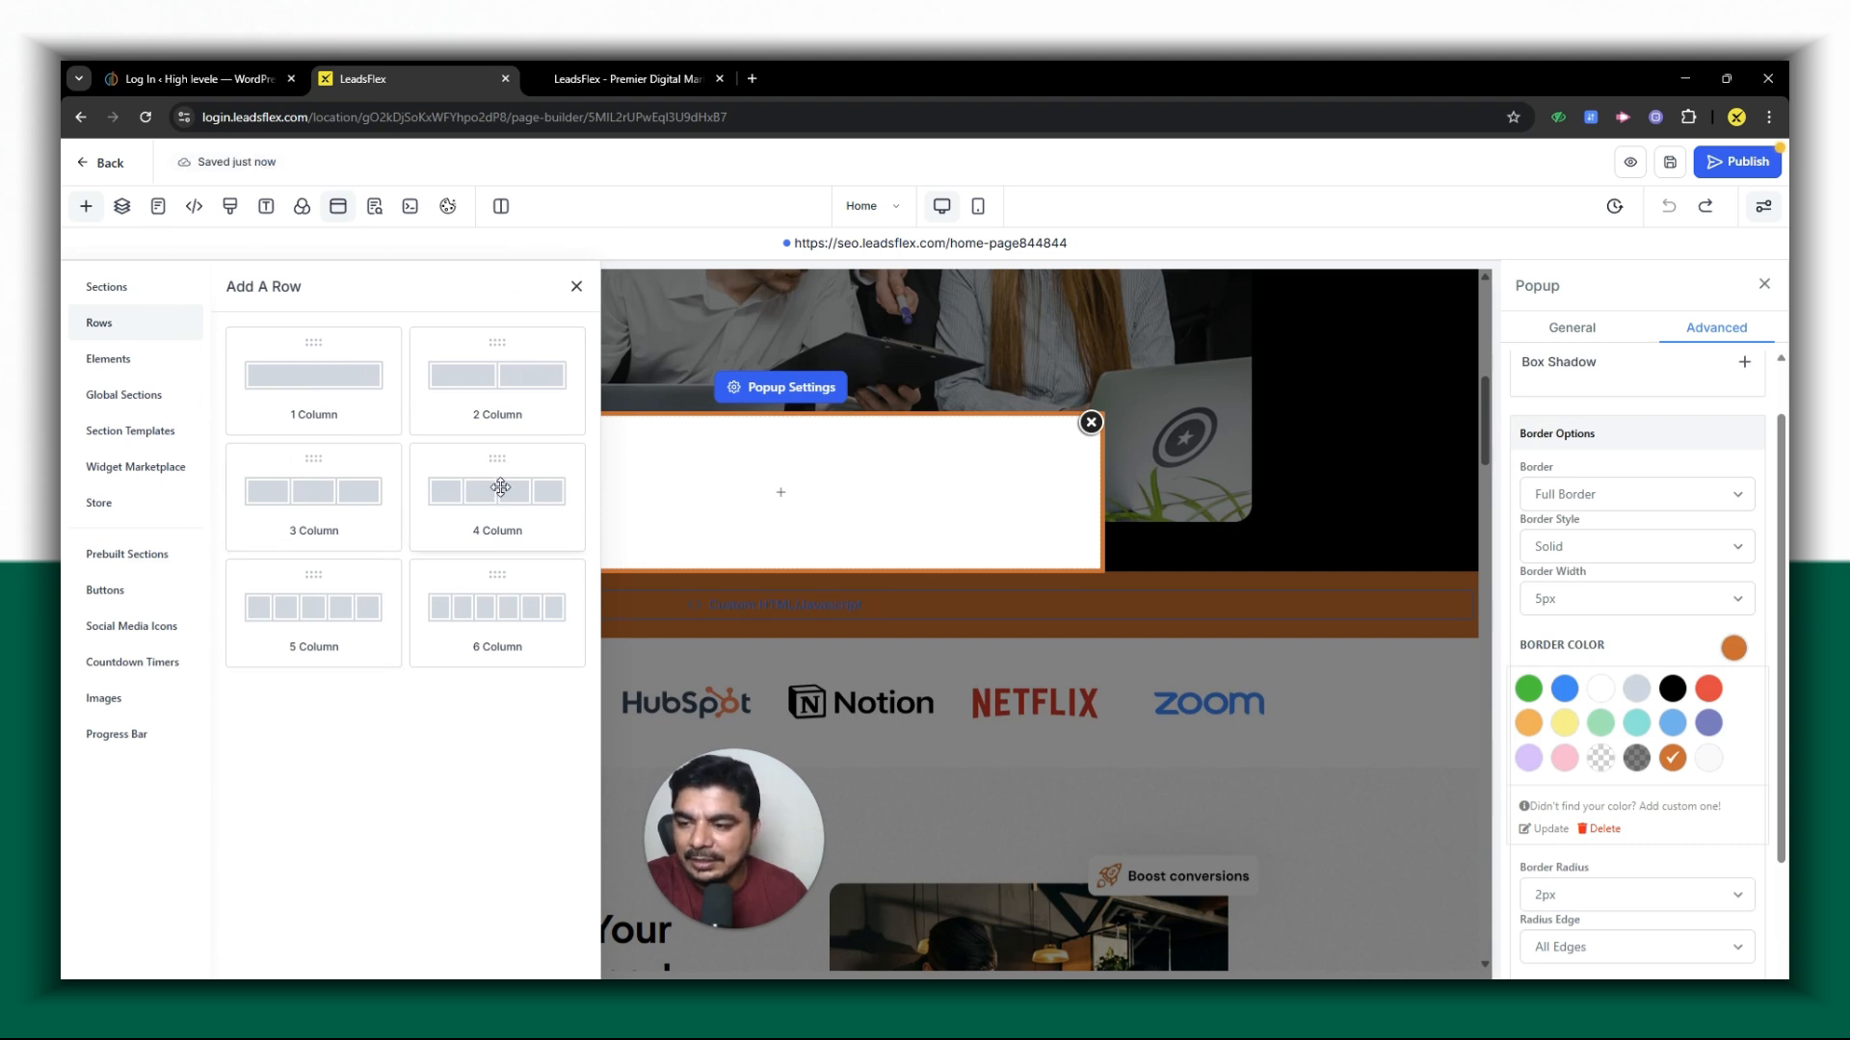
{"action": "left_click", "coordinate": [323, 382]}
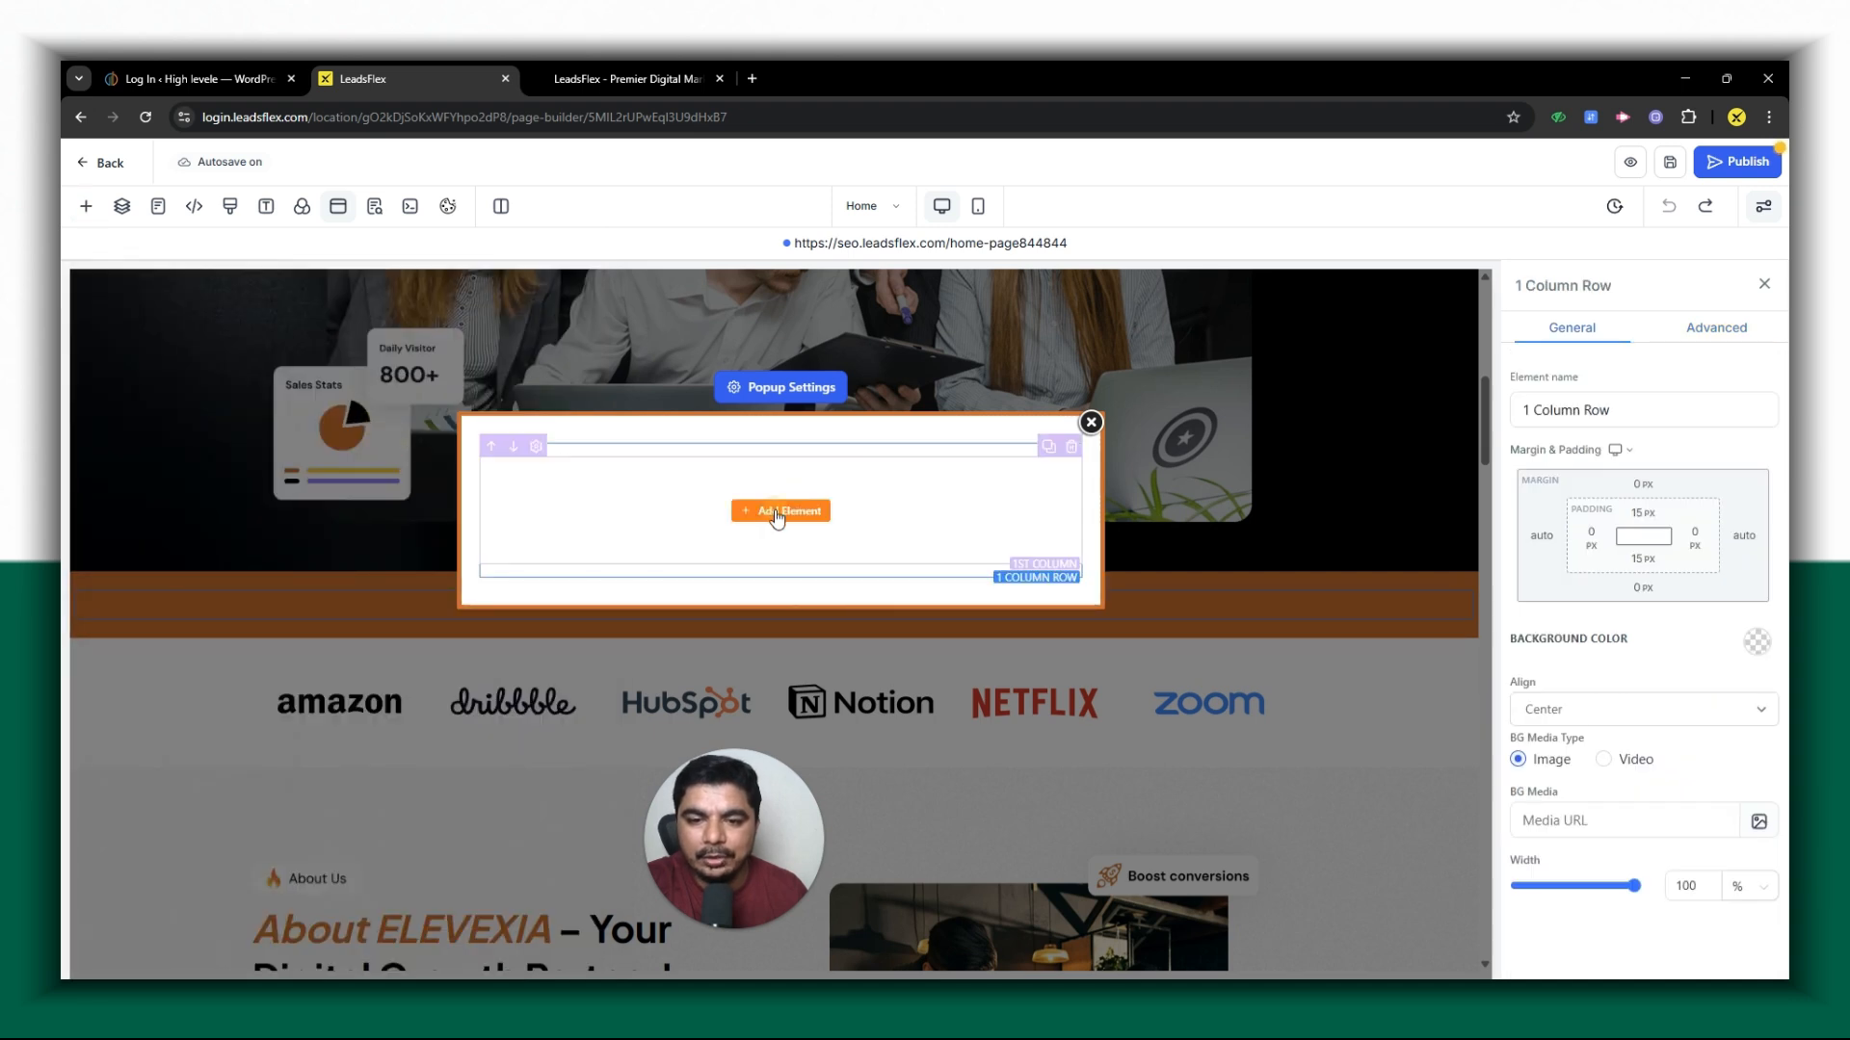
{"action": "left_click", "coordinate": [778, 512]}
{"action": "left_click", "coordinate": [275, 451]}
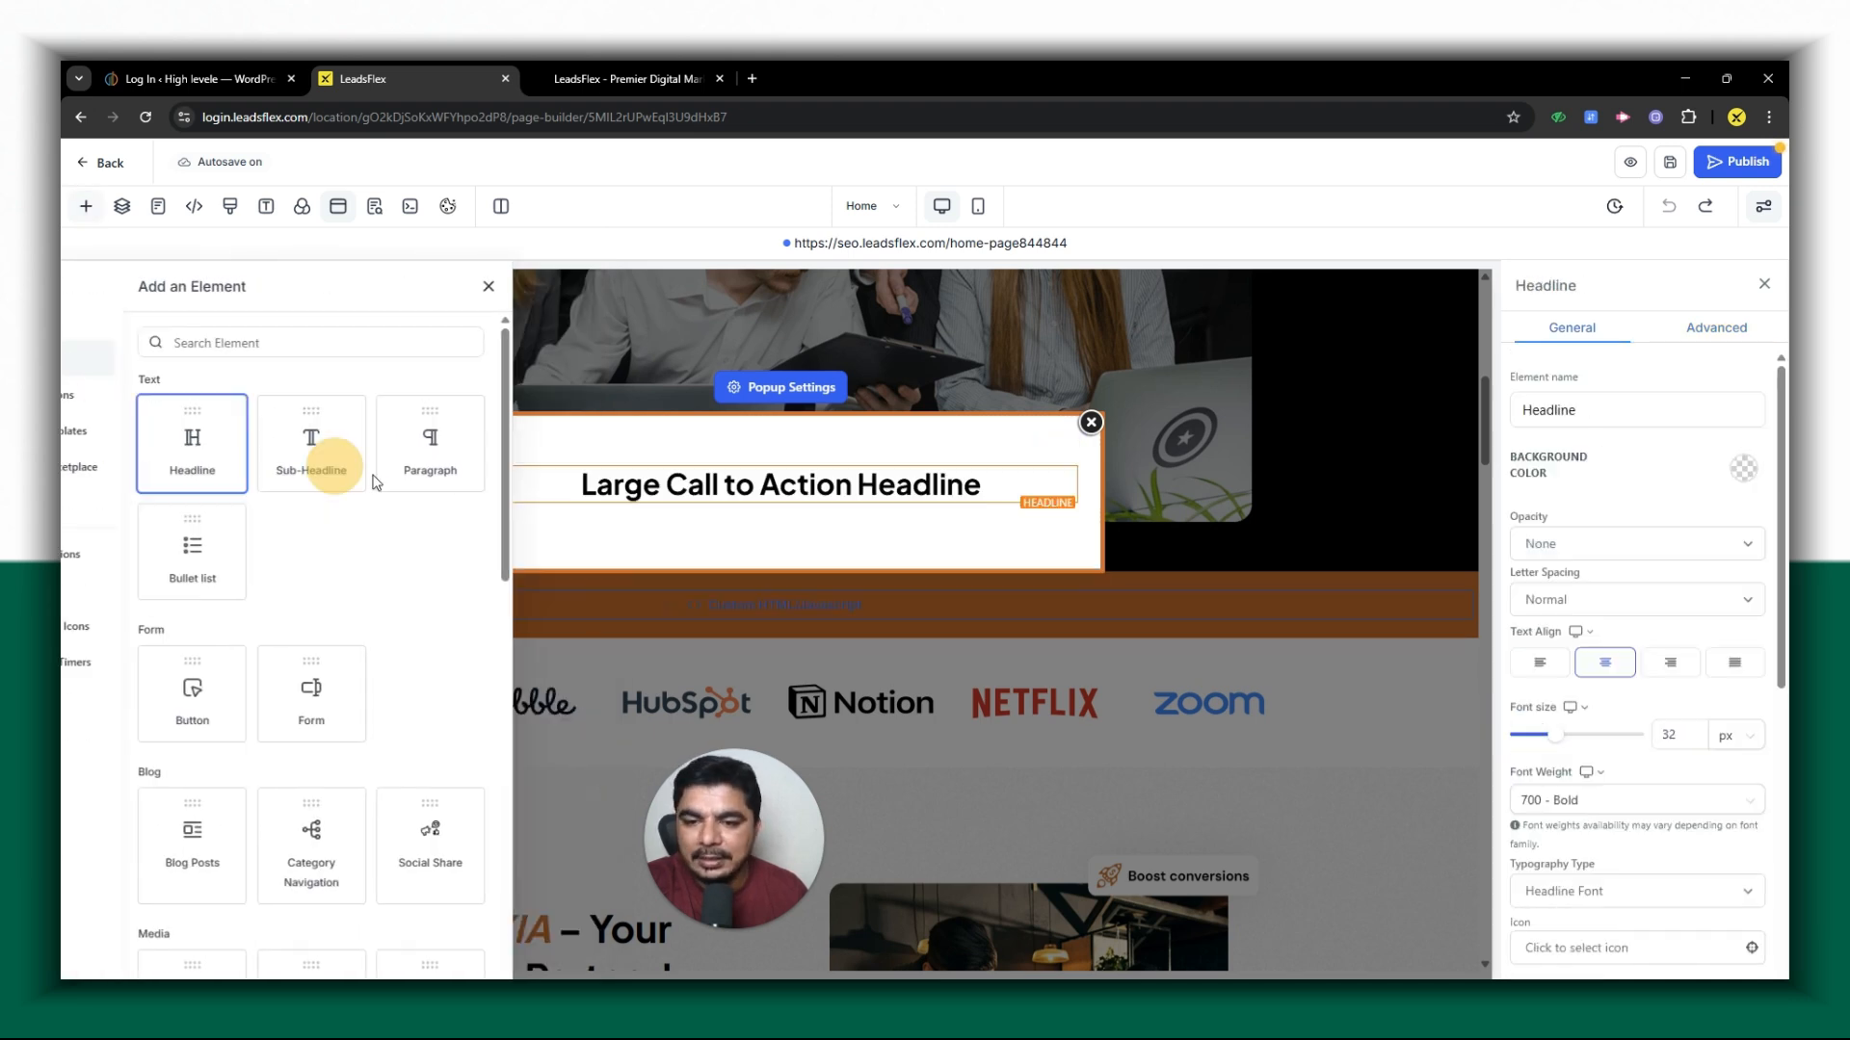
- Replace the popup headline's placeholder text with "Submit Your Information win A Gift"
{"action": "left_click", "coordinate": [742, 482]}
{"action": "triple_click", "coordinate": [742, 481]}
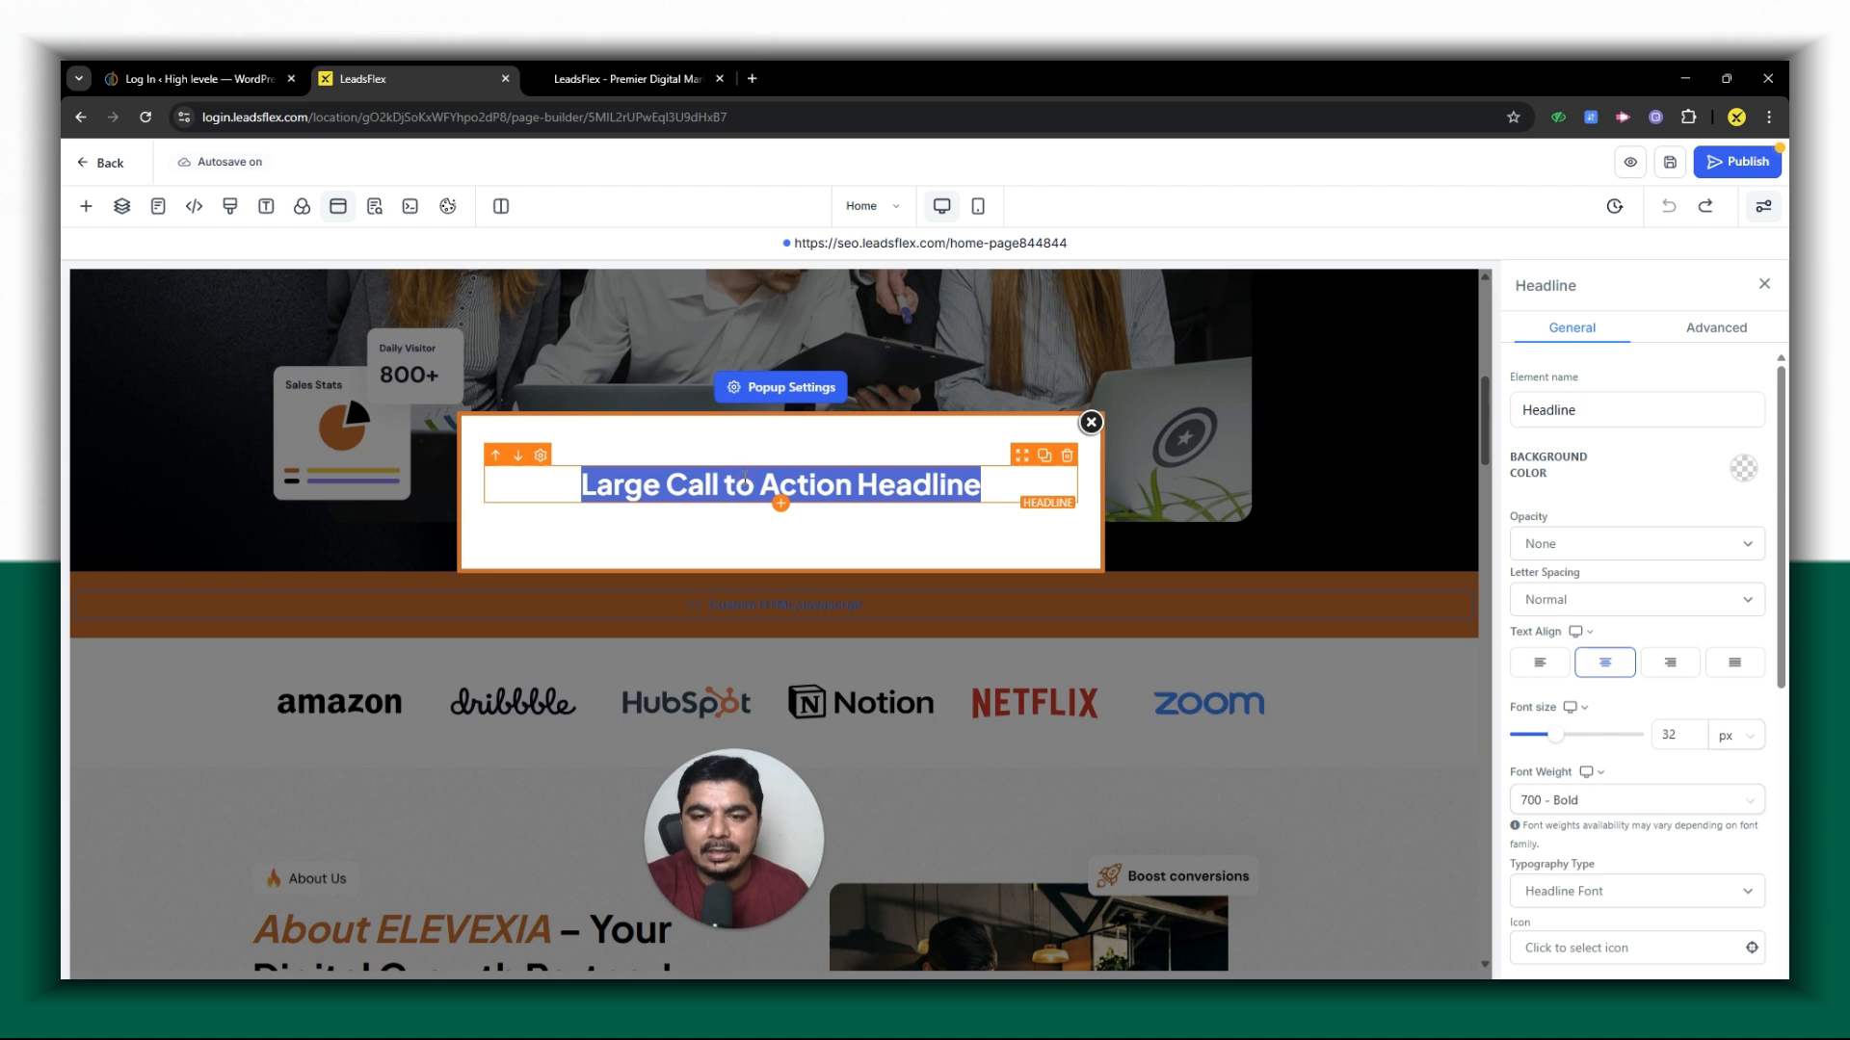
{"action": "type", "text": "Submit"}
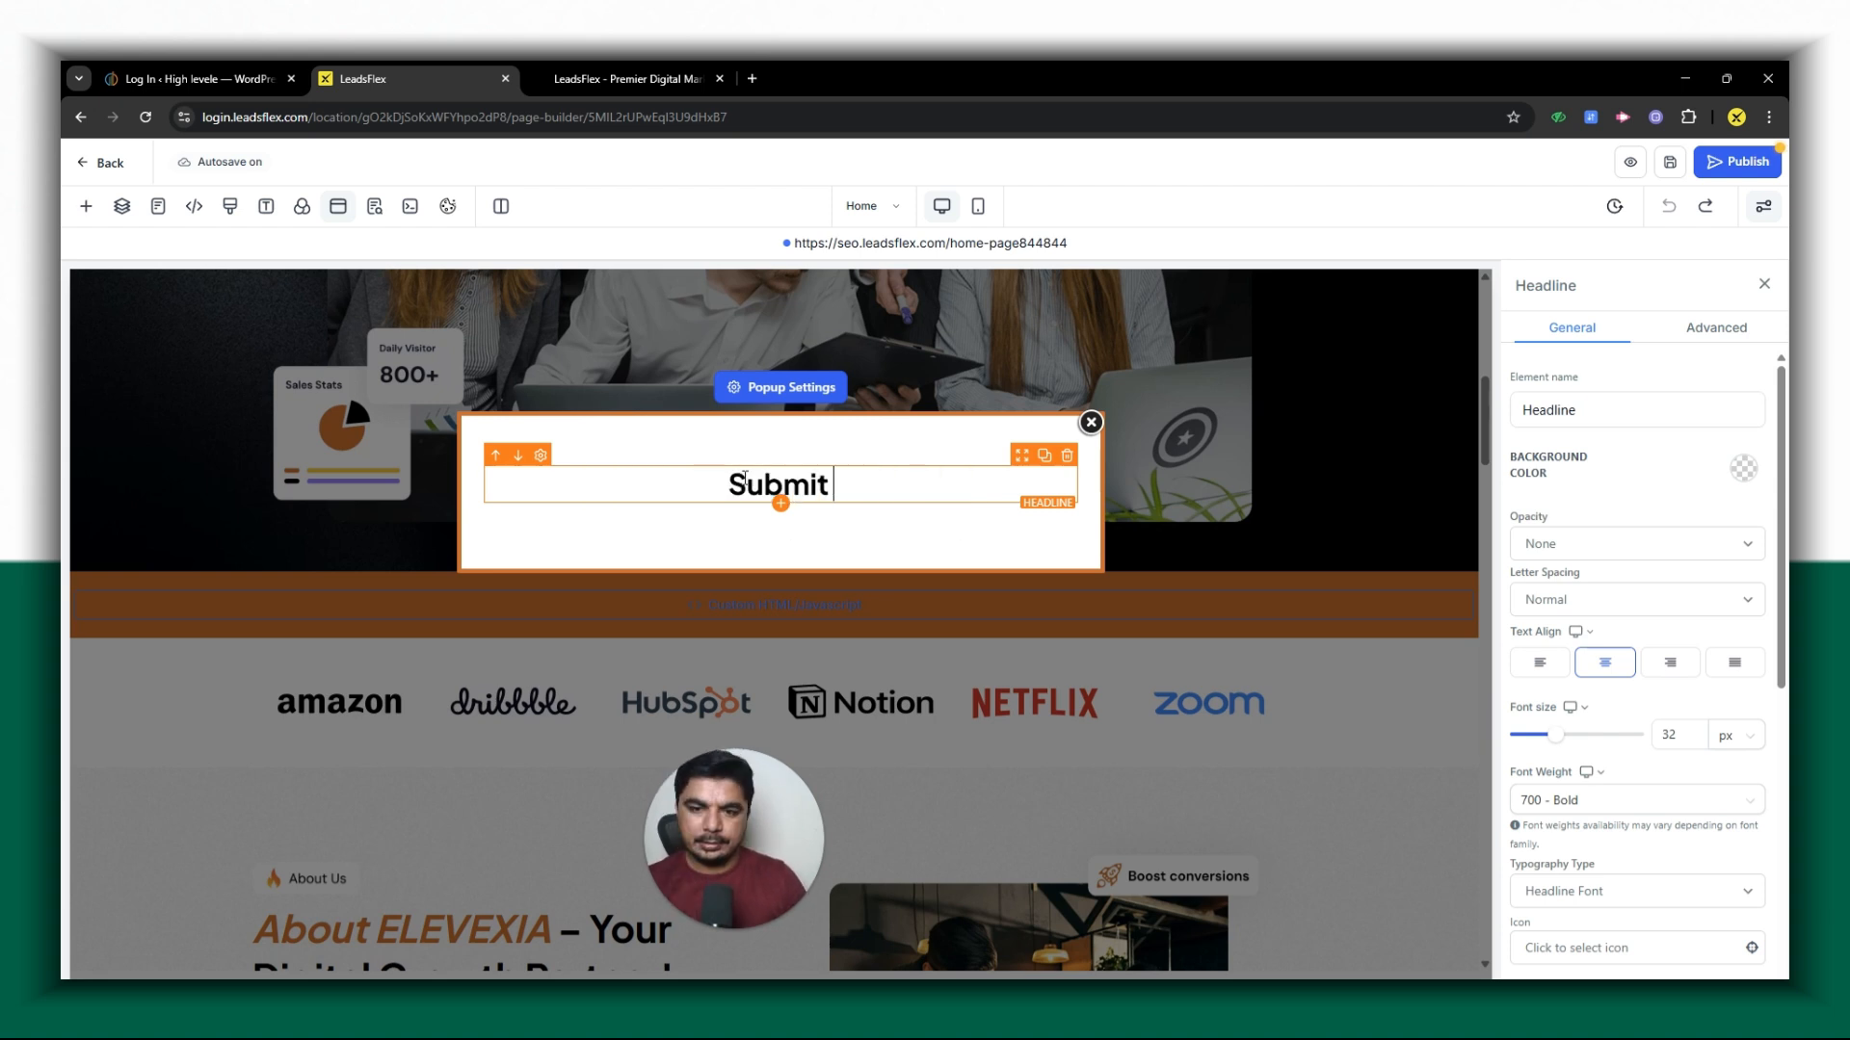
{"action": "type", "text": " Information t"}
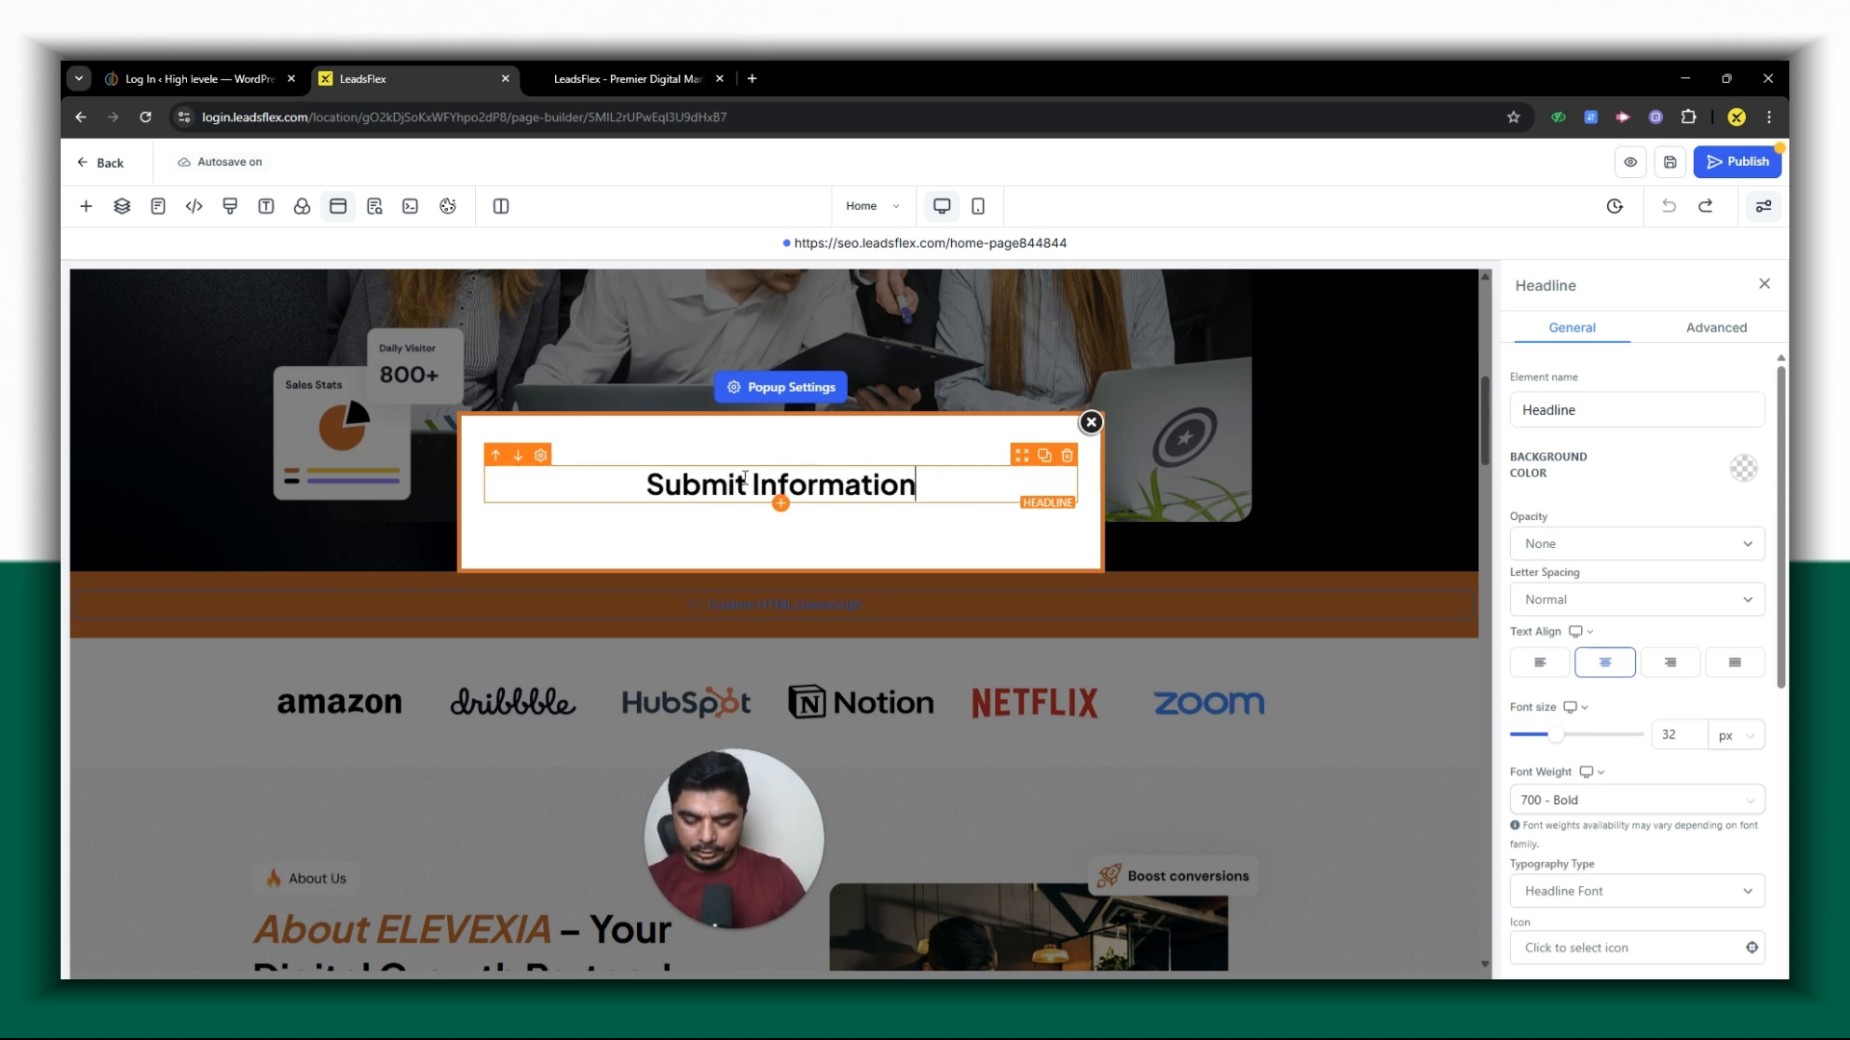
{"action": "type", "text": "o Get"}
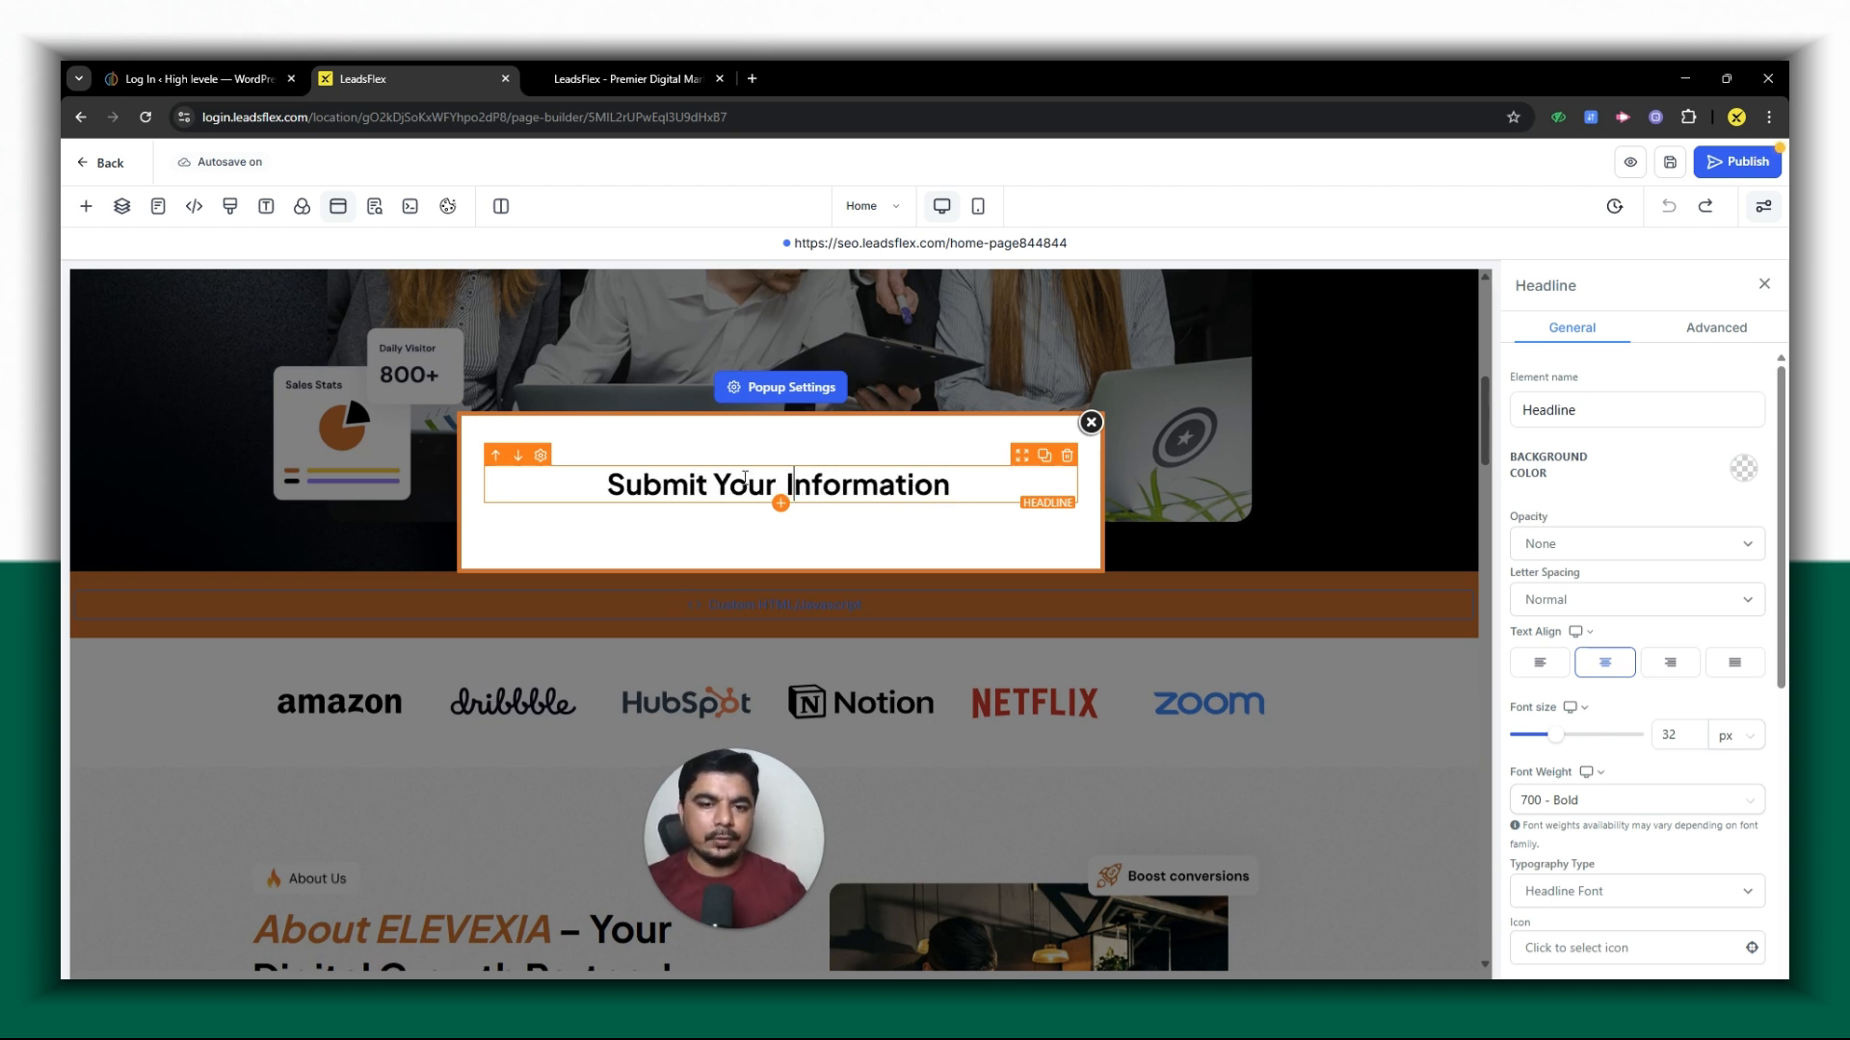
{"action": "type", "text": "win A Gift"}
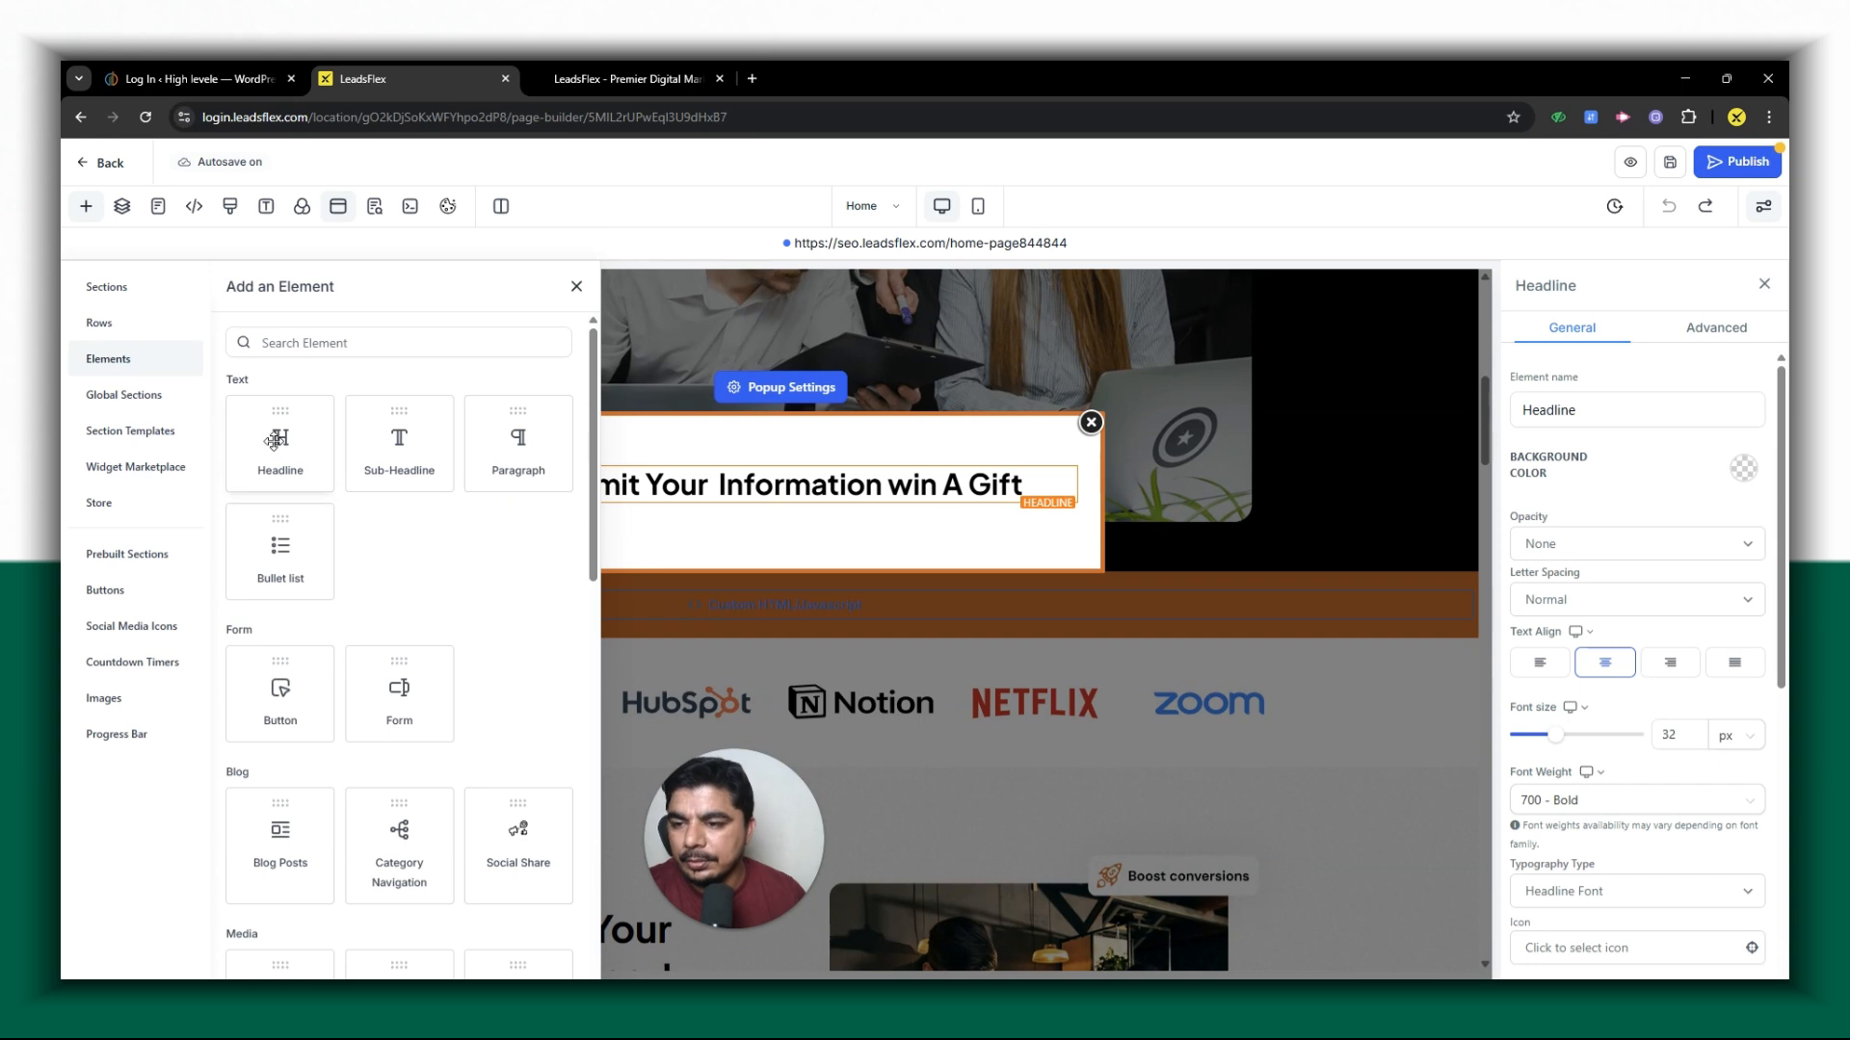
- Add a 1 Column row beneath the headline row in the popup
{"action": "left_click", "coordinate": [720, 516]}
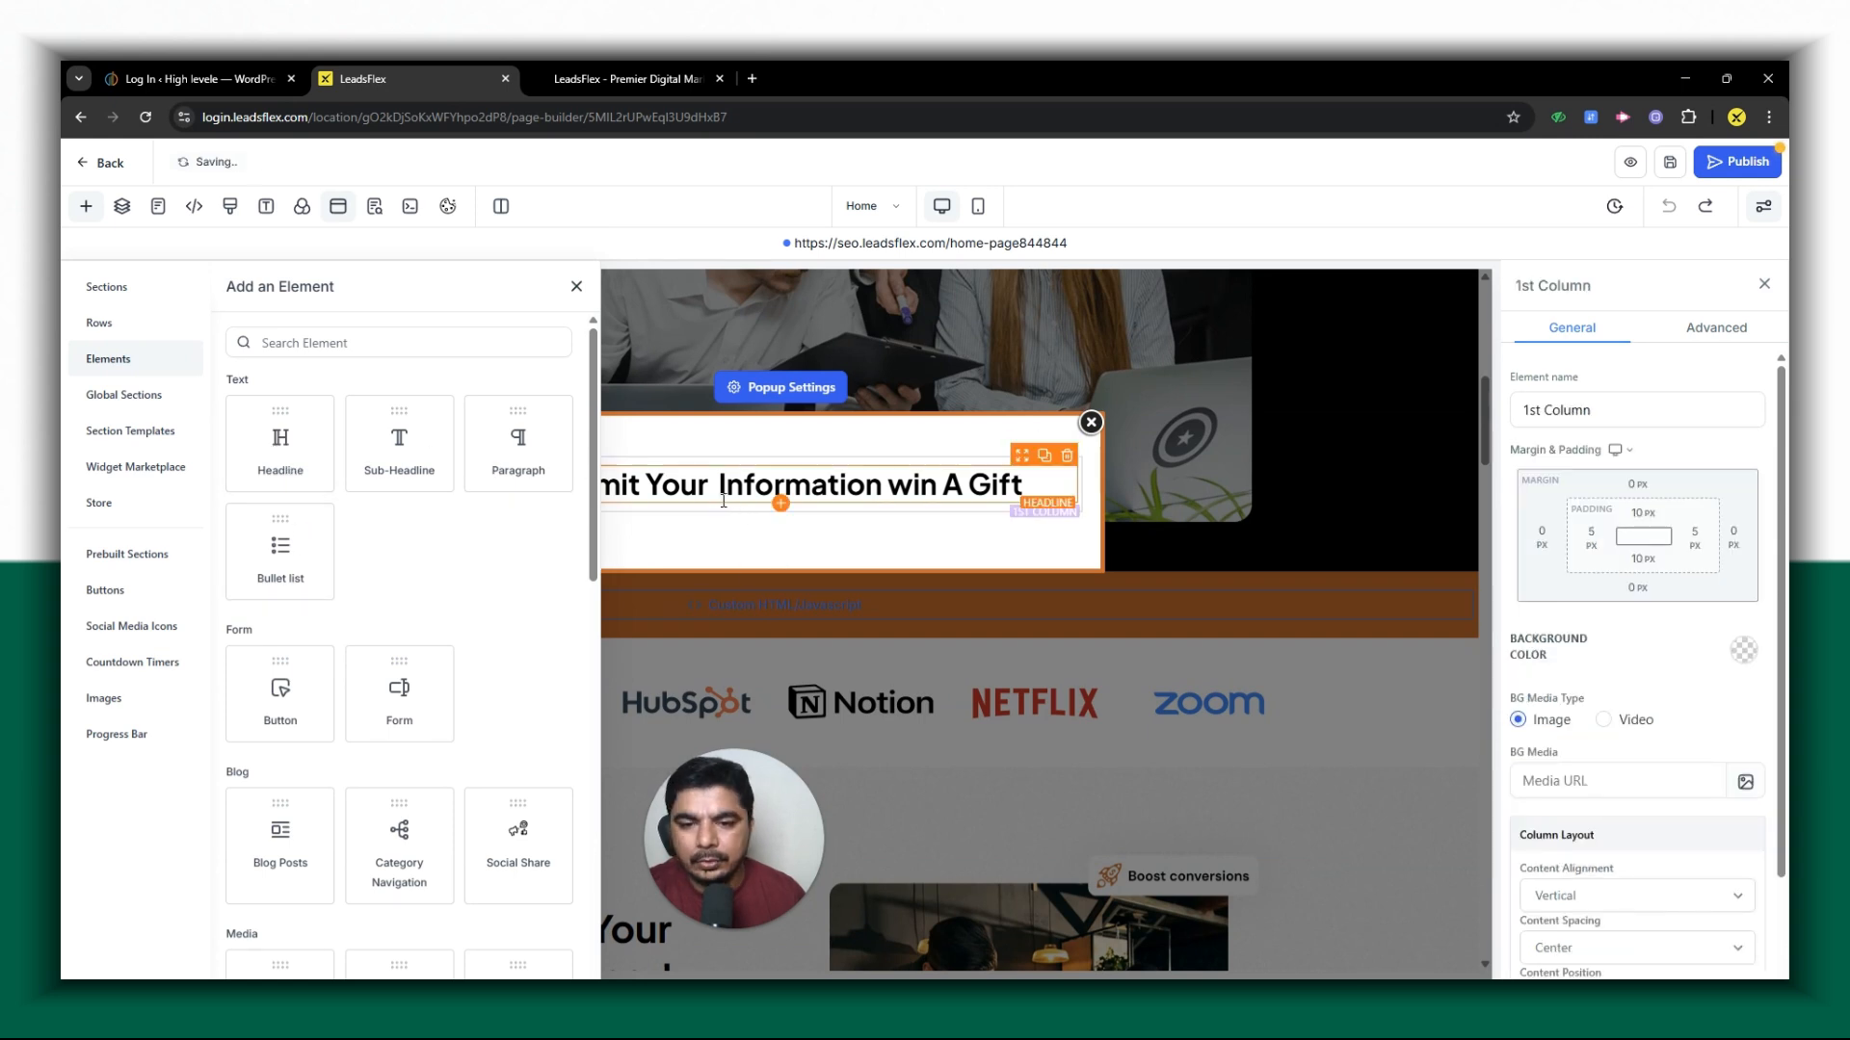
{"action": "left_click", "coordinate": [723, 493]}
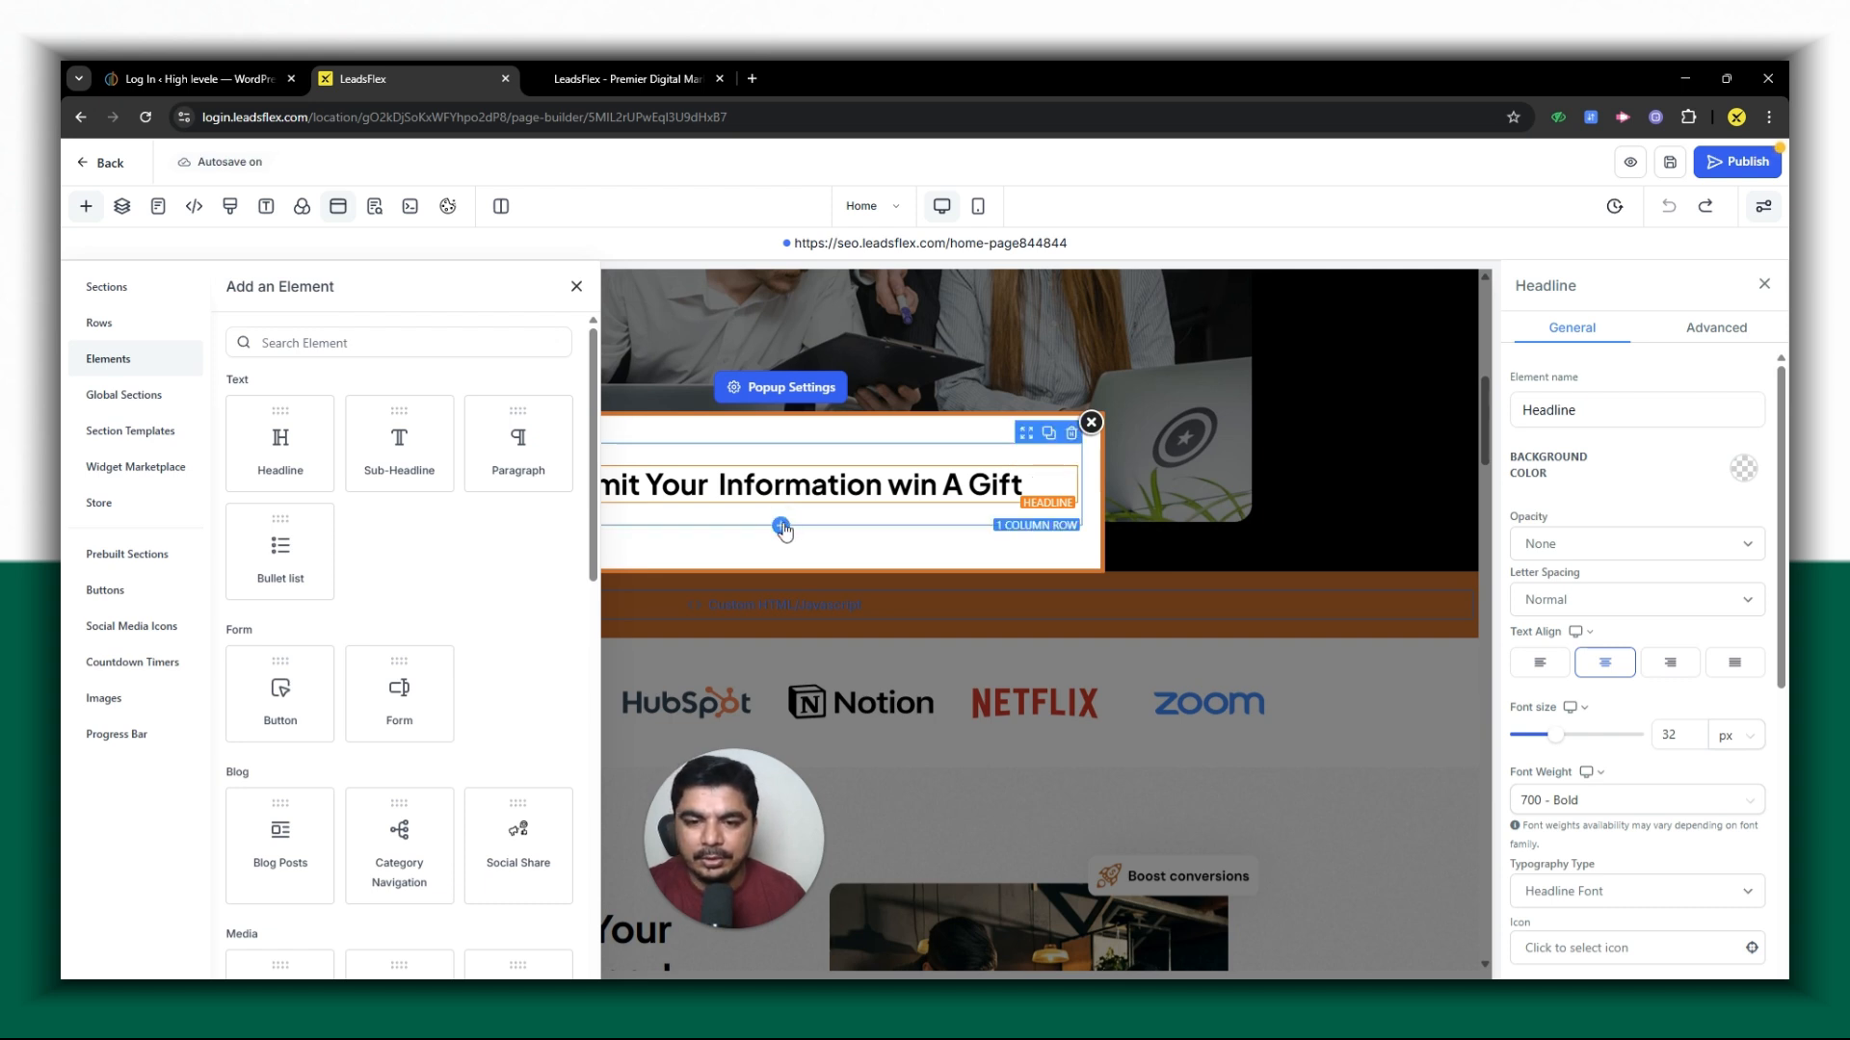
{"action": "left_click", "coordinate": [781, 527]}
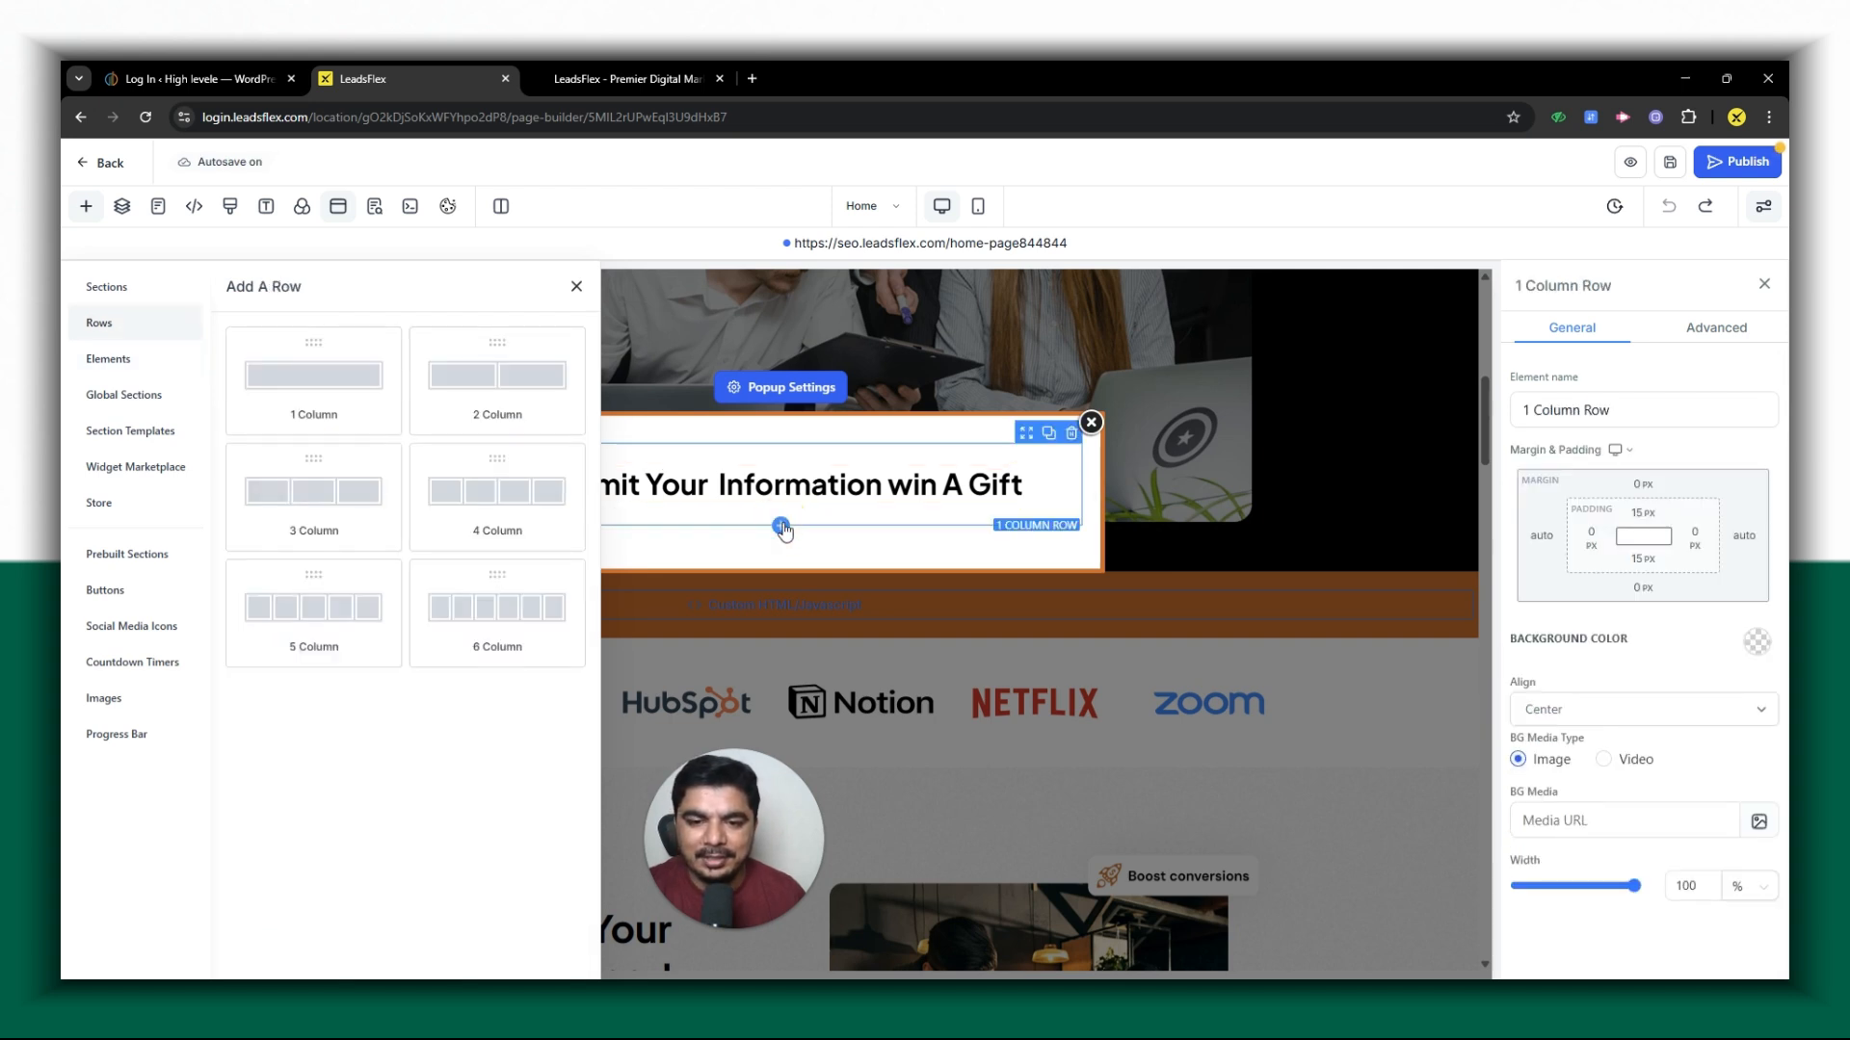
{"action": "left_click", "coordinate": [300, 378]}
- Place a Form element in the popup's new row and assign the Elevate form to it
{"action": "left_click", "coordinate": [788, 601]}
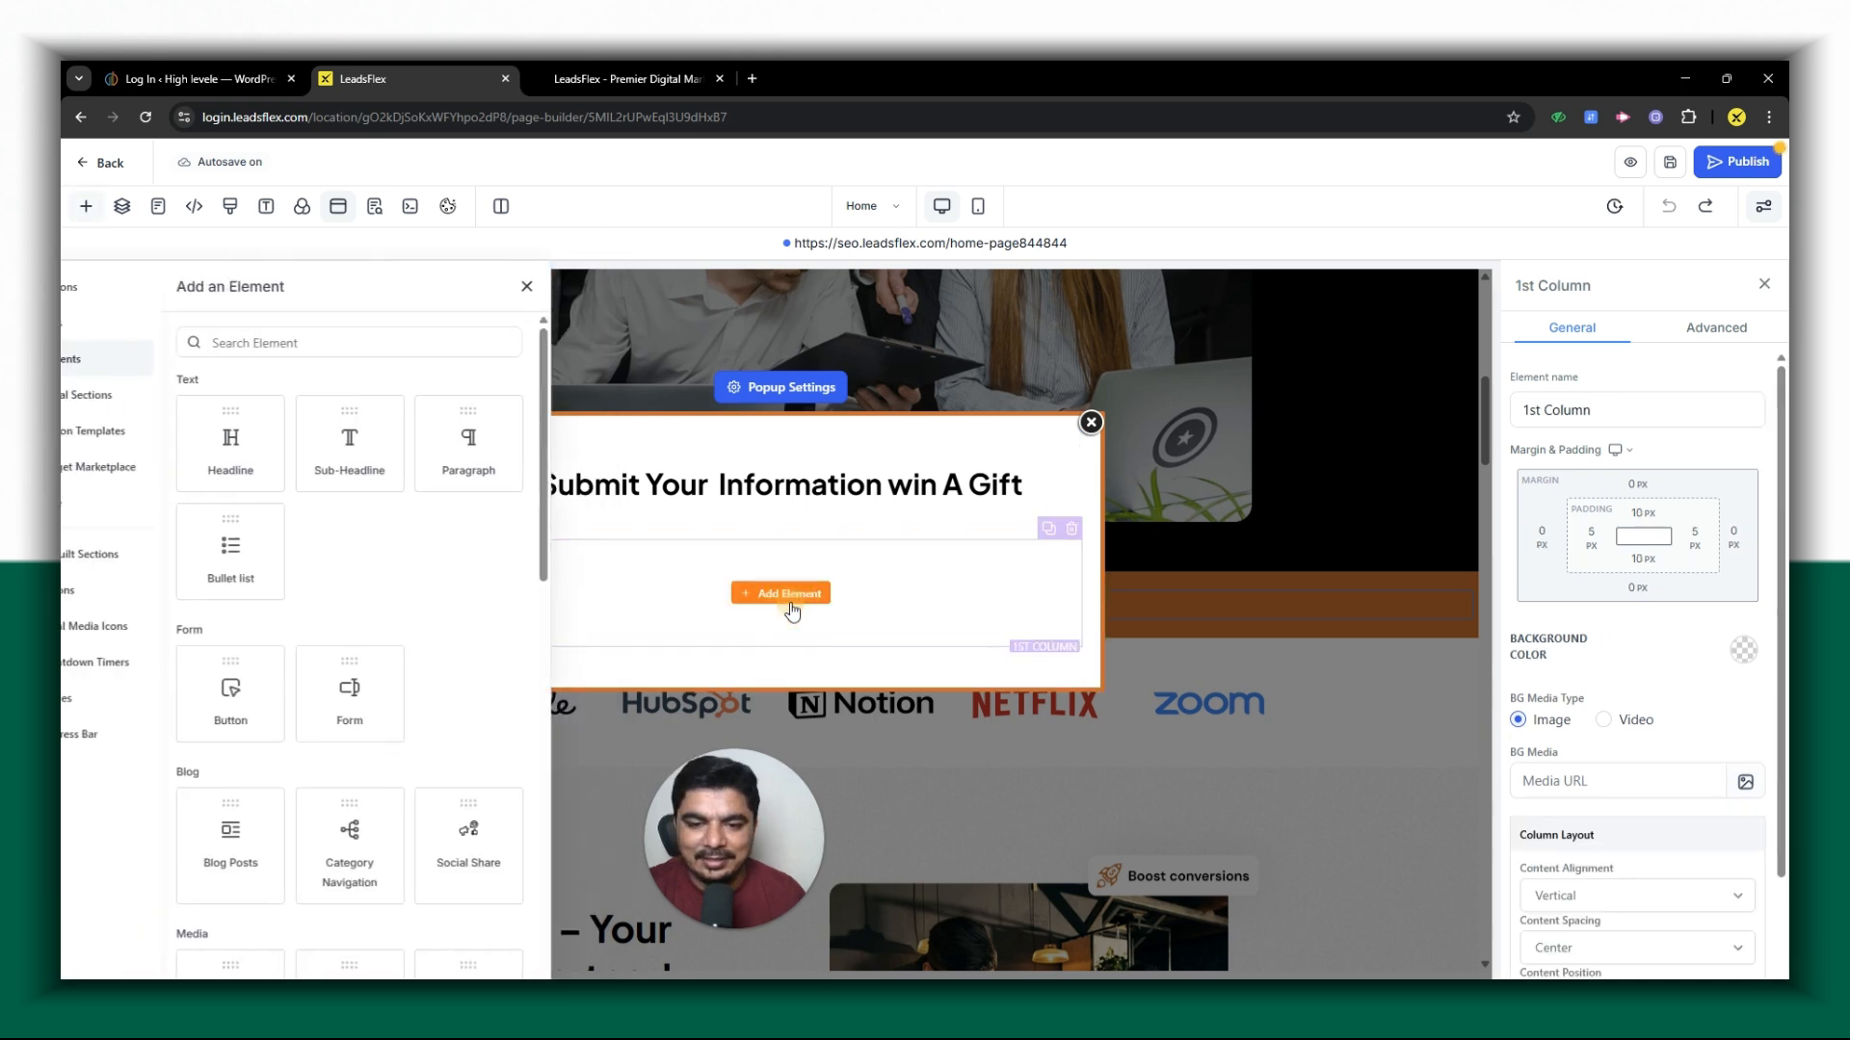
{"action": "left_click", "coordinate": [306, 343]}
{"action": "type", "text": "form"}
{"action": "left_click", "coordinate": [280, 459]}
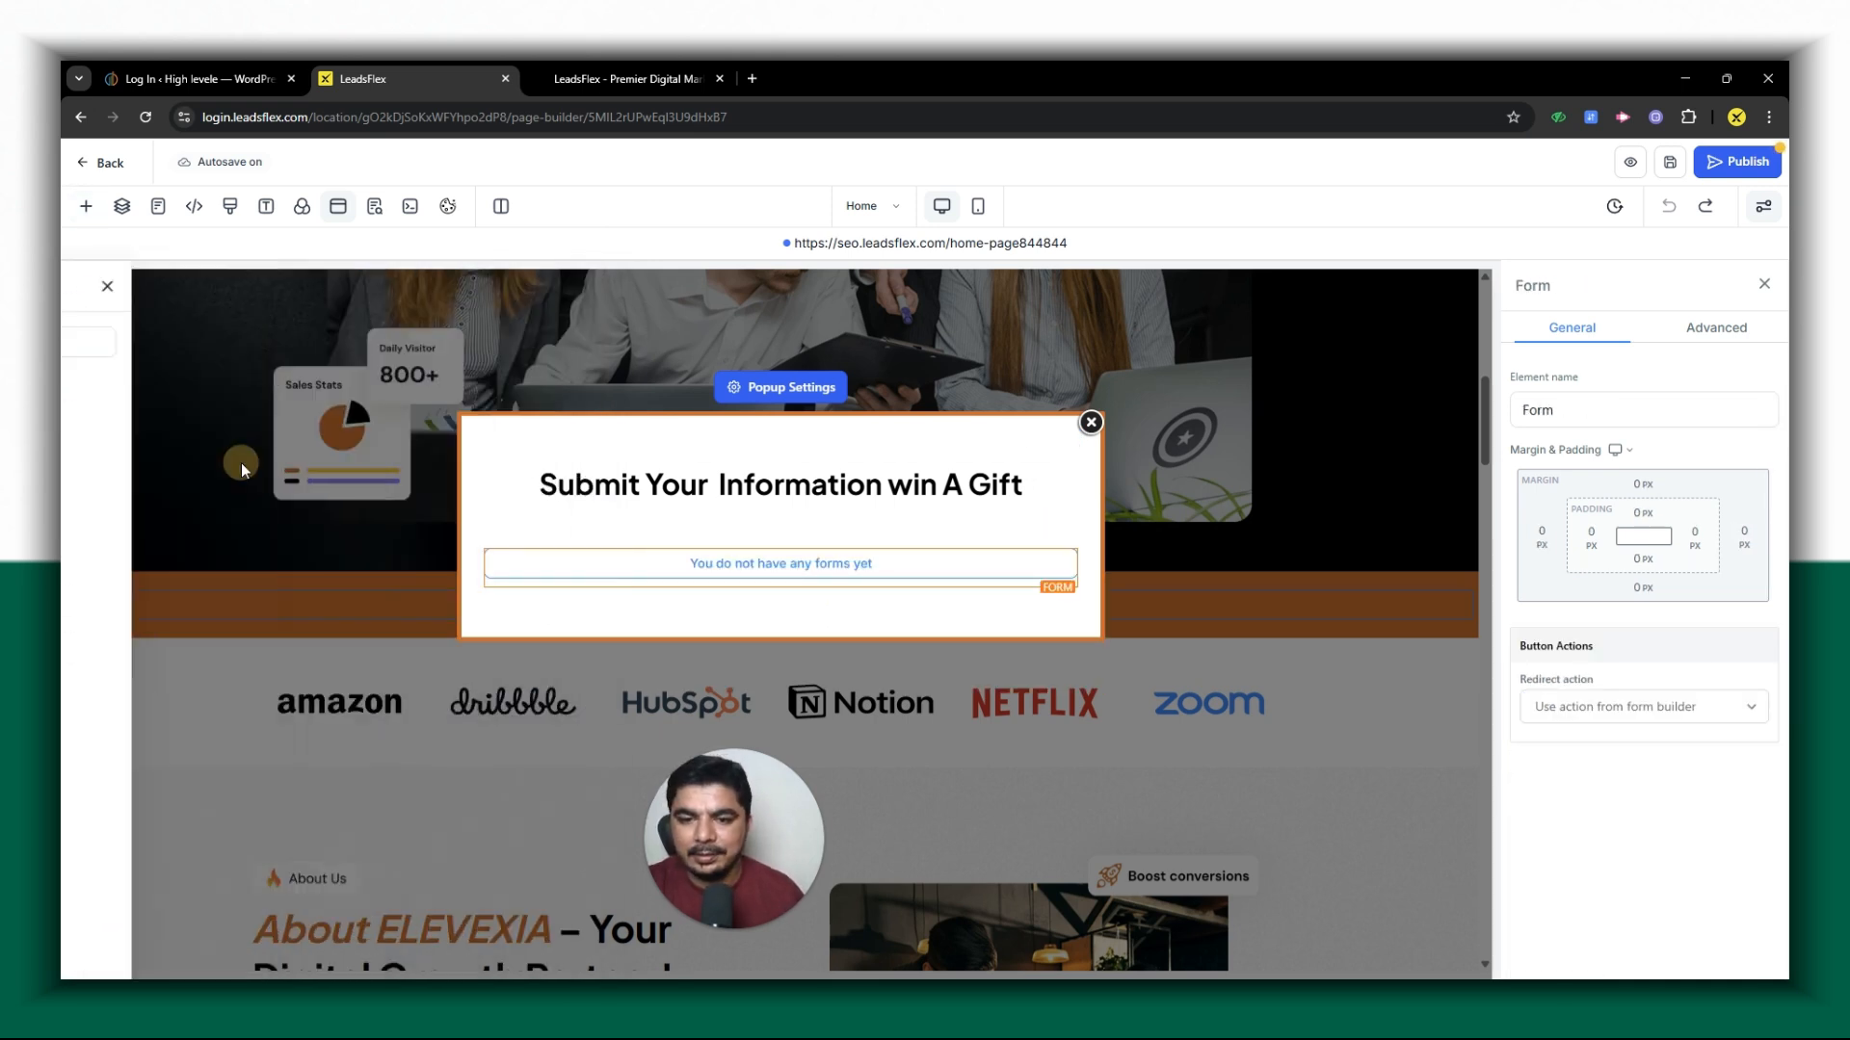
{"action": "left_click", "coordinate": [842, 578]}
{"action": "left_click", "coordinate": [879, 504]}
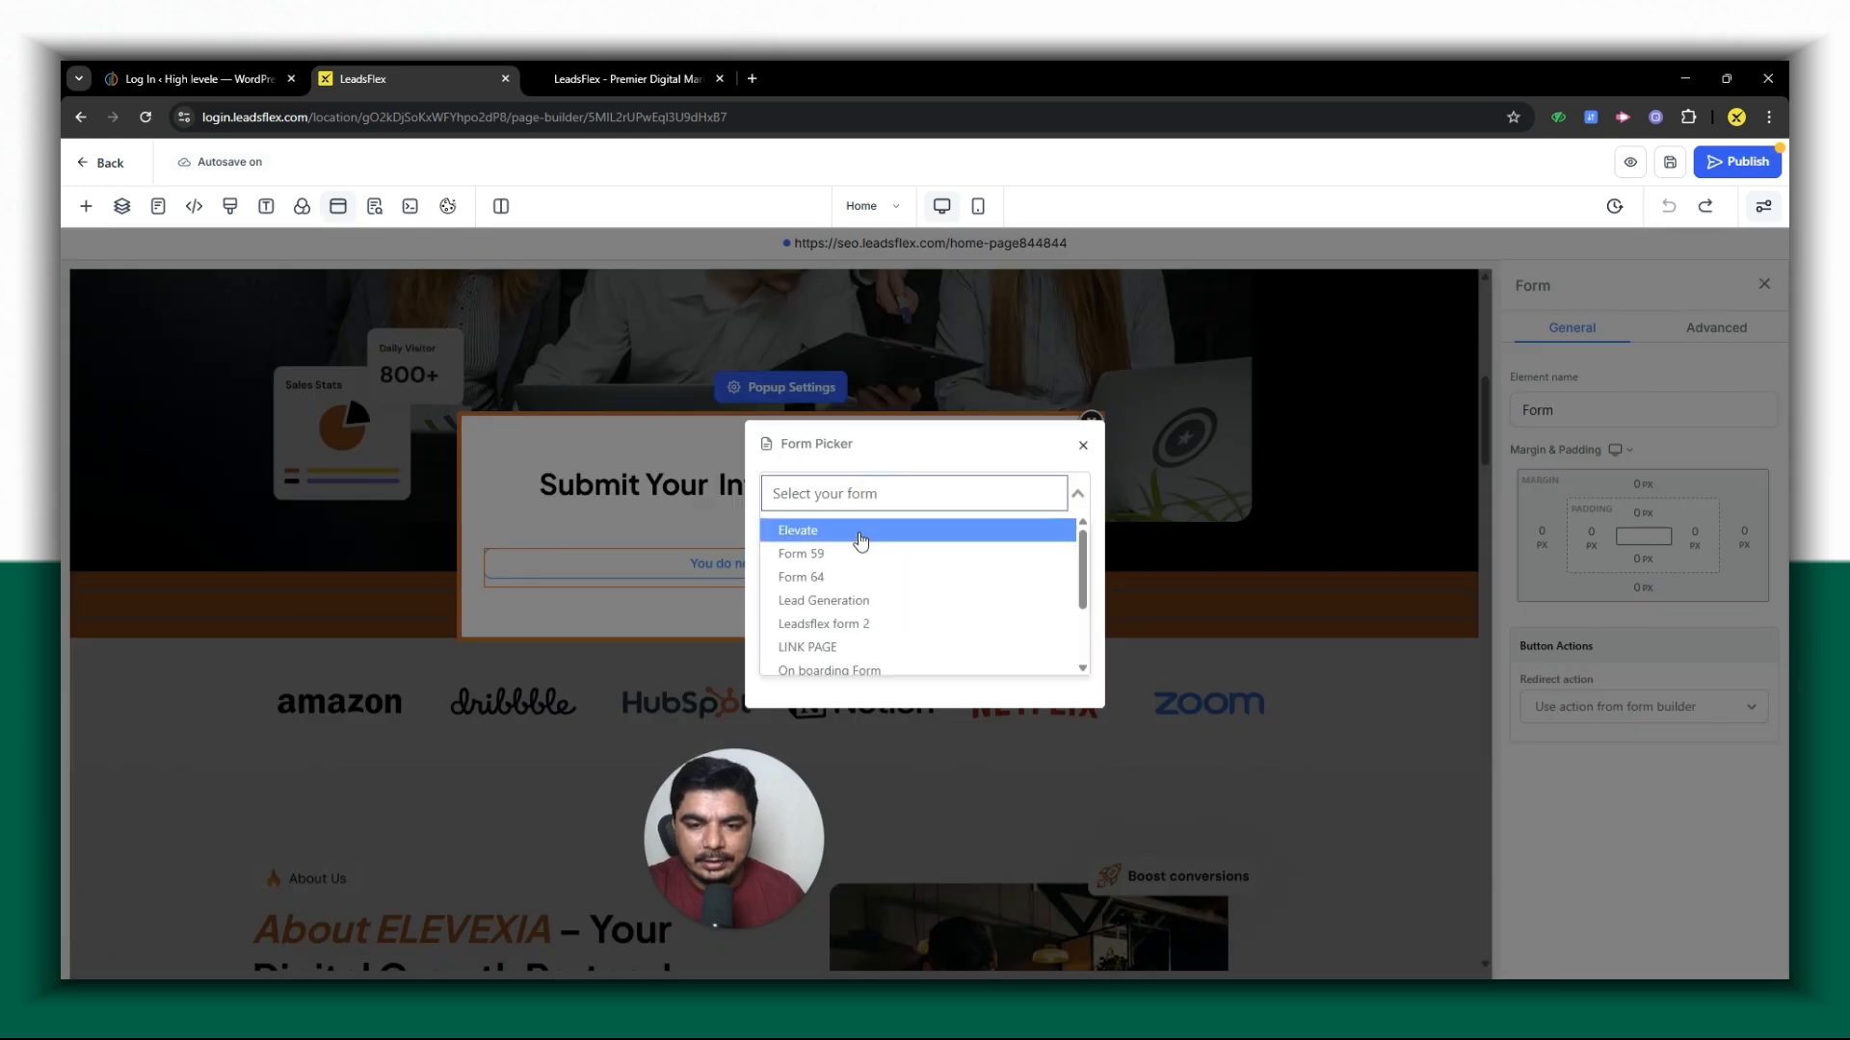
{"action": "left_click", "coordinate": [844, 531]}
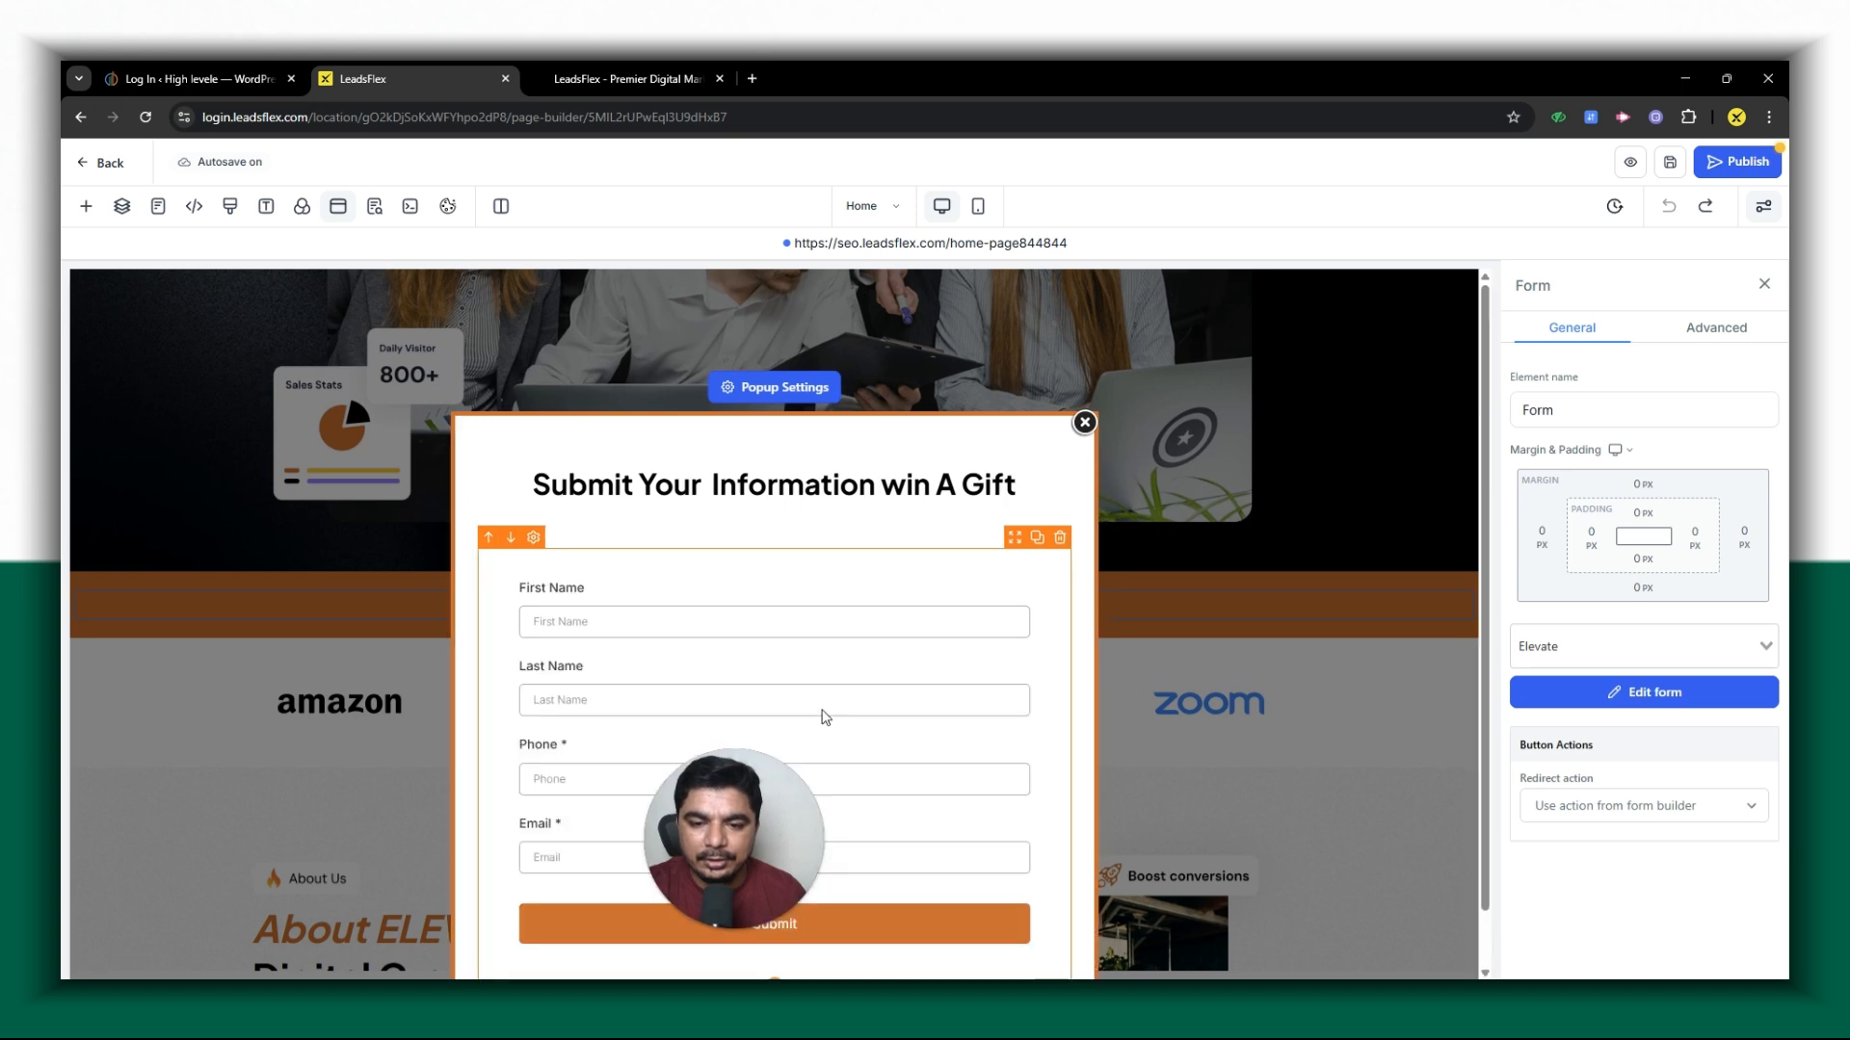
- Update the SEO meta data and publish the Home page
{"action": "left_click_drag", "start_coordinate": [701, 878], "coordinate": [229, 799]}
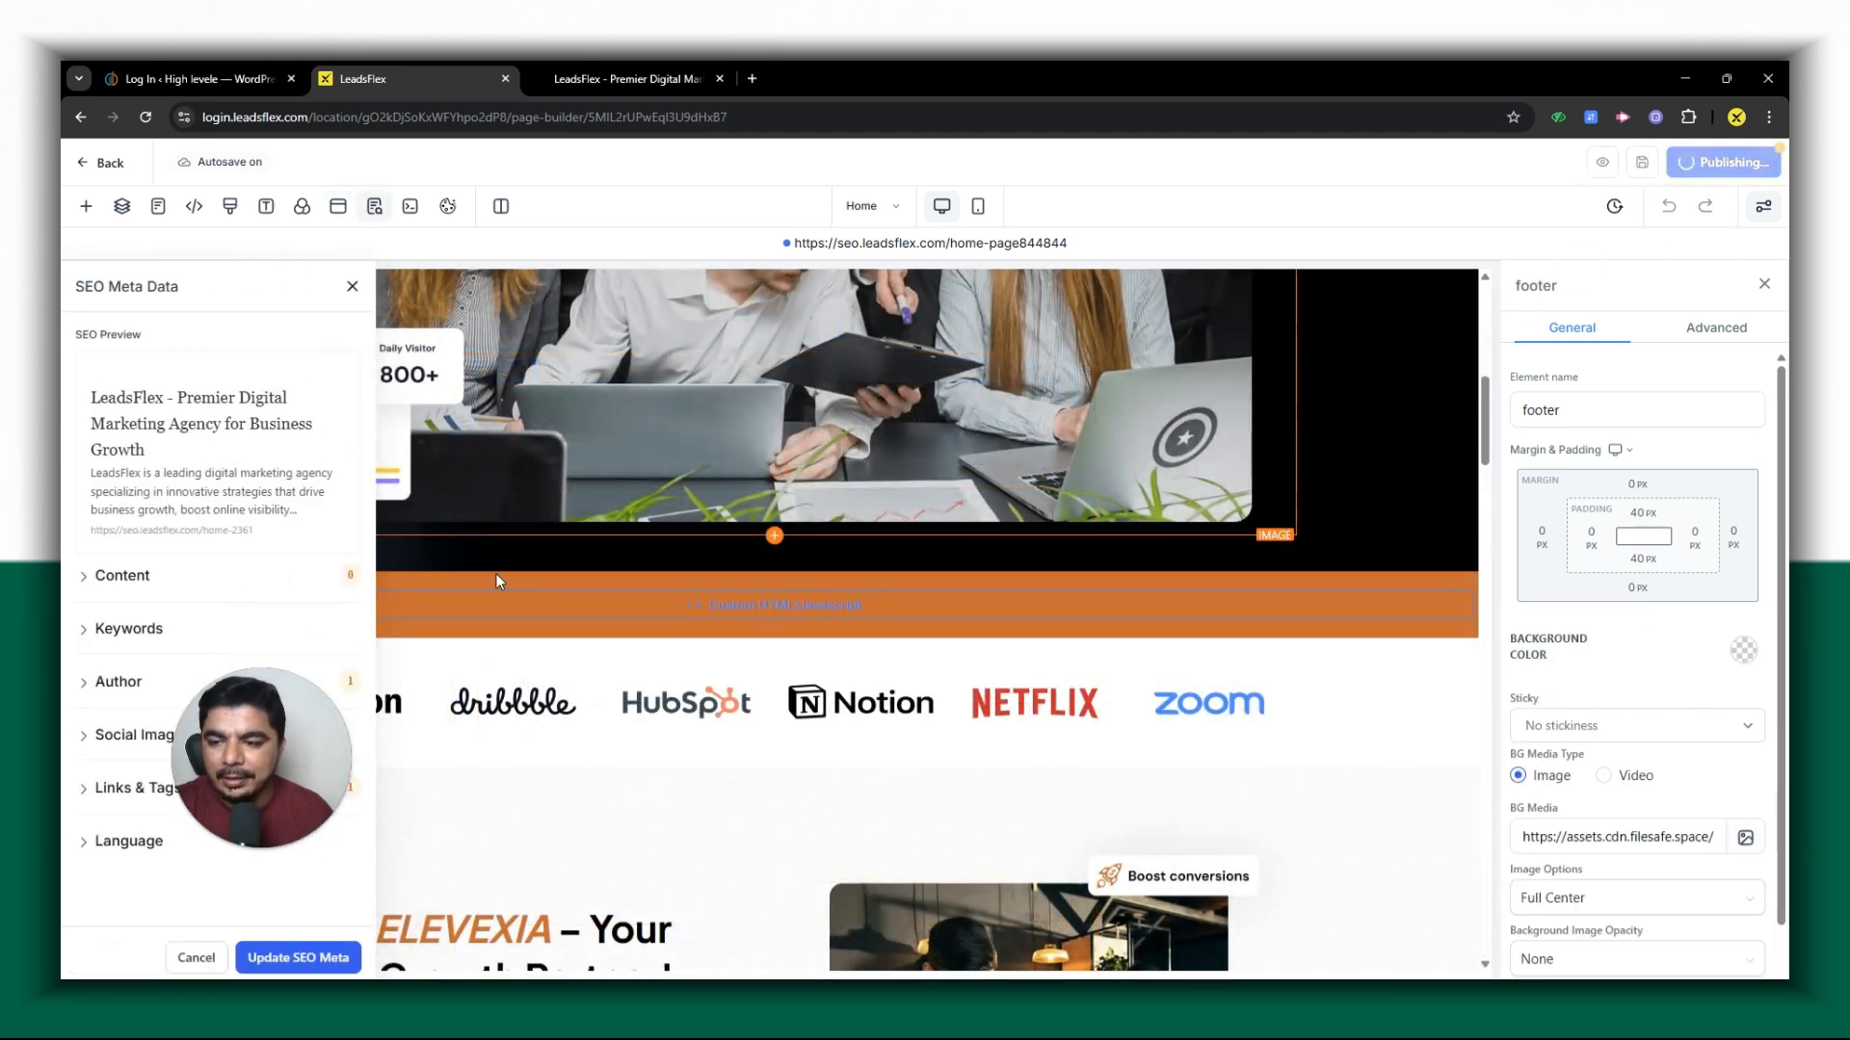
{"action": "left_click", "coordinate": [302, 957]}
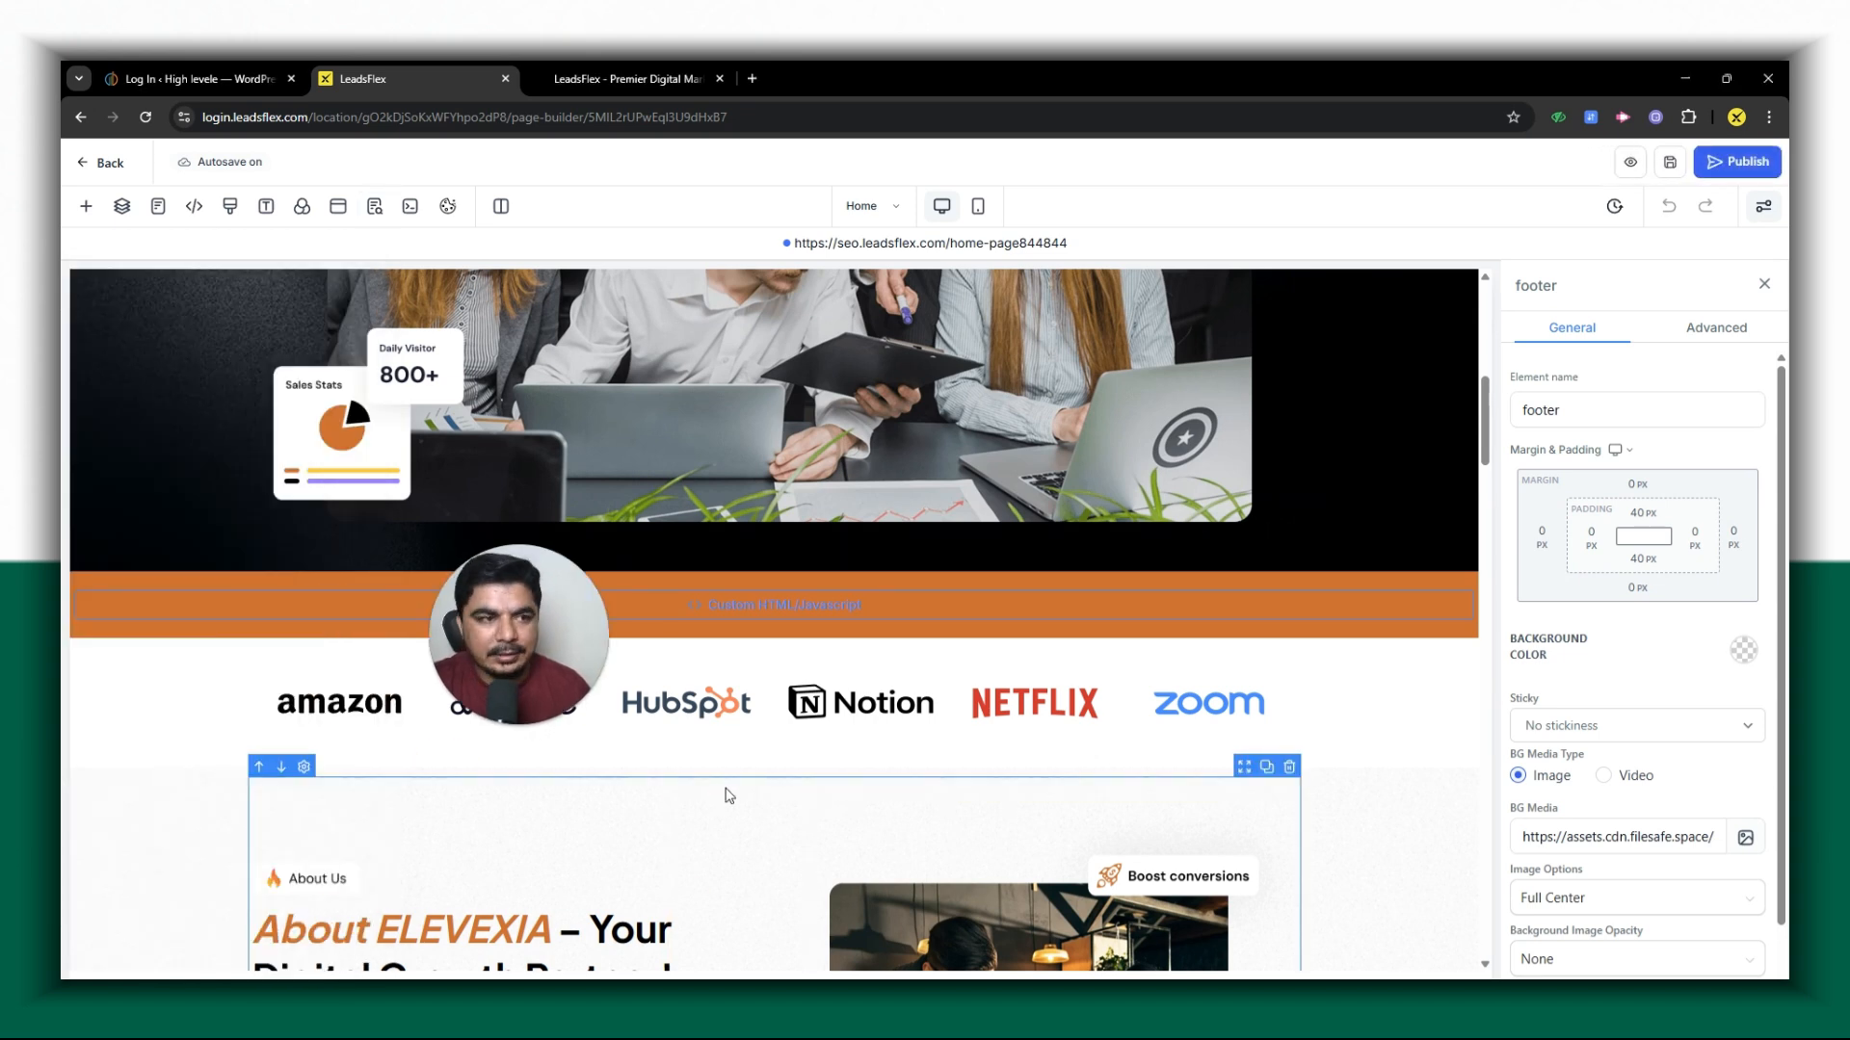
{"action": "left_click", "coordinate": [1737, 162]}
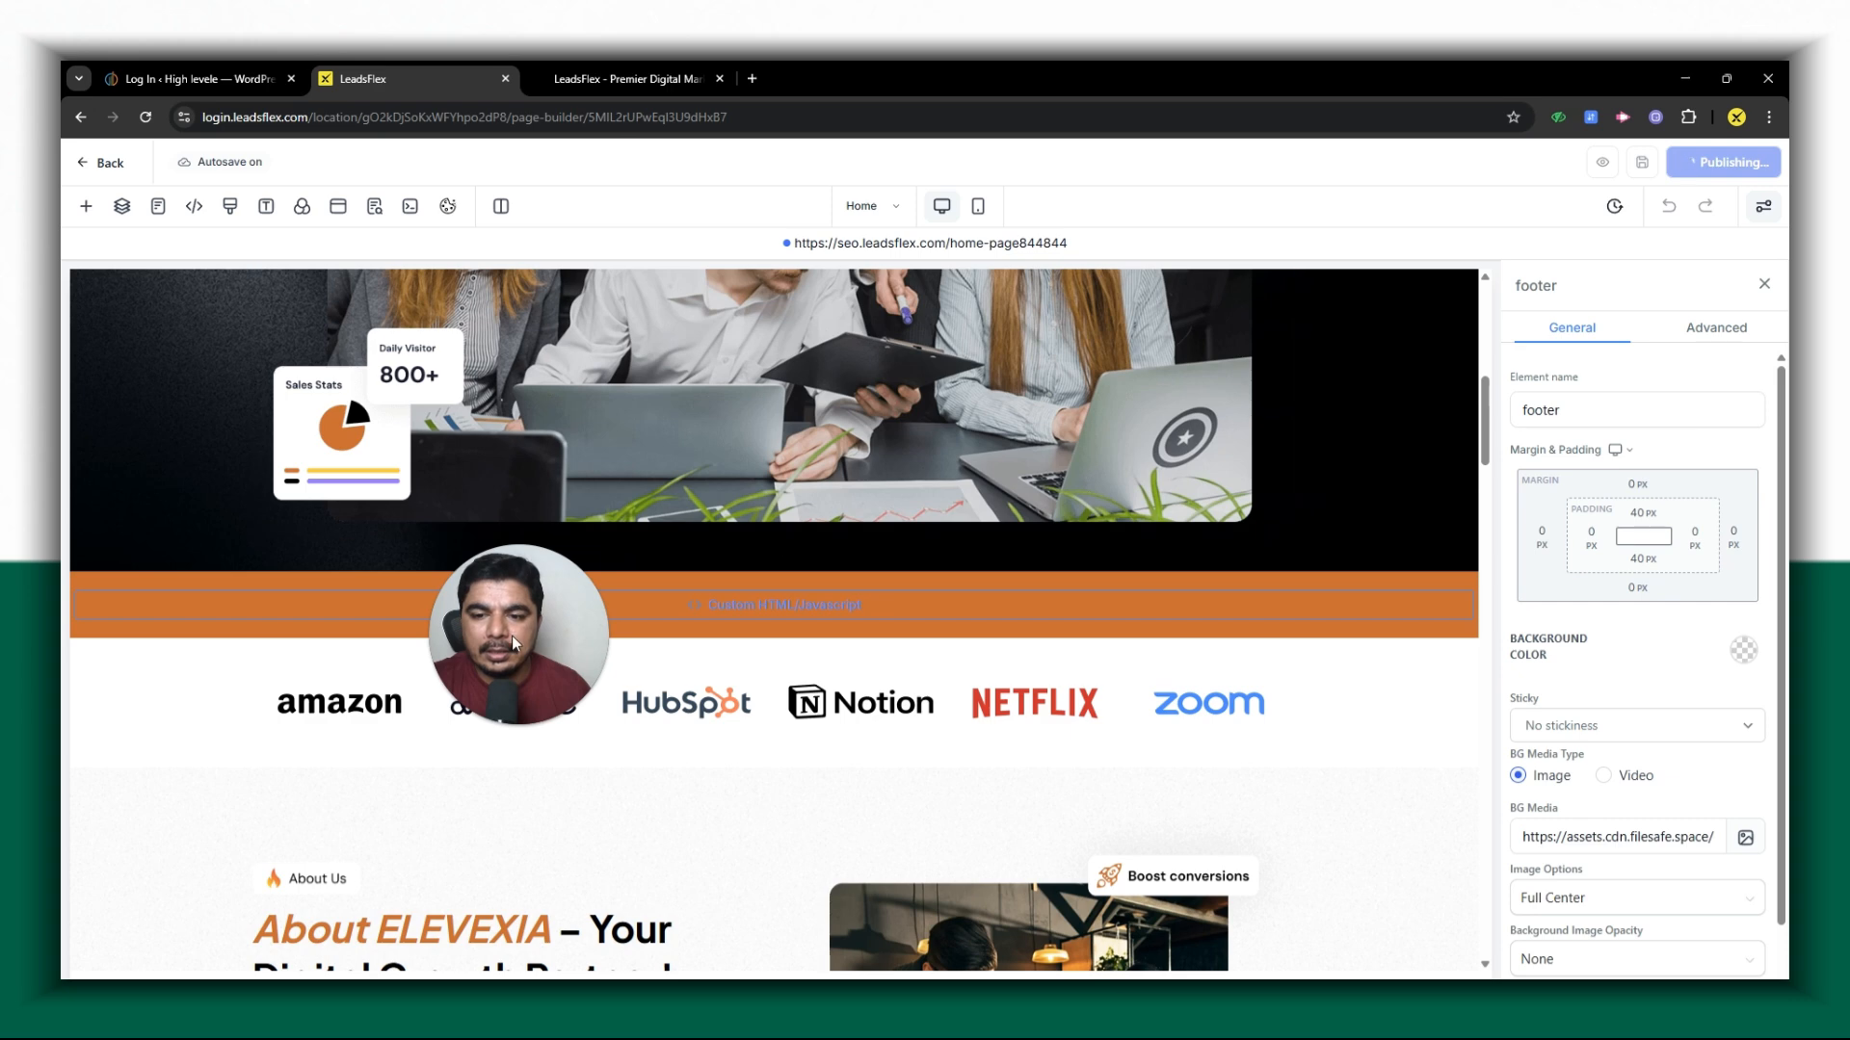
- Reload the live home page and look through it down to the footer and back to check the popup and its form
{"action": "left_click", "coordinate": [599, 66]}
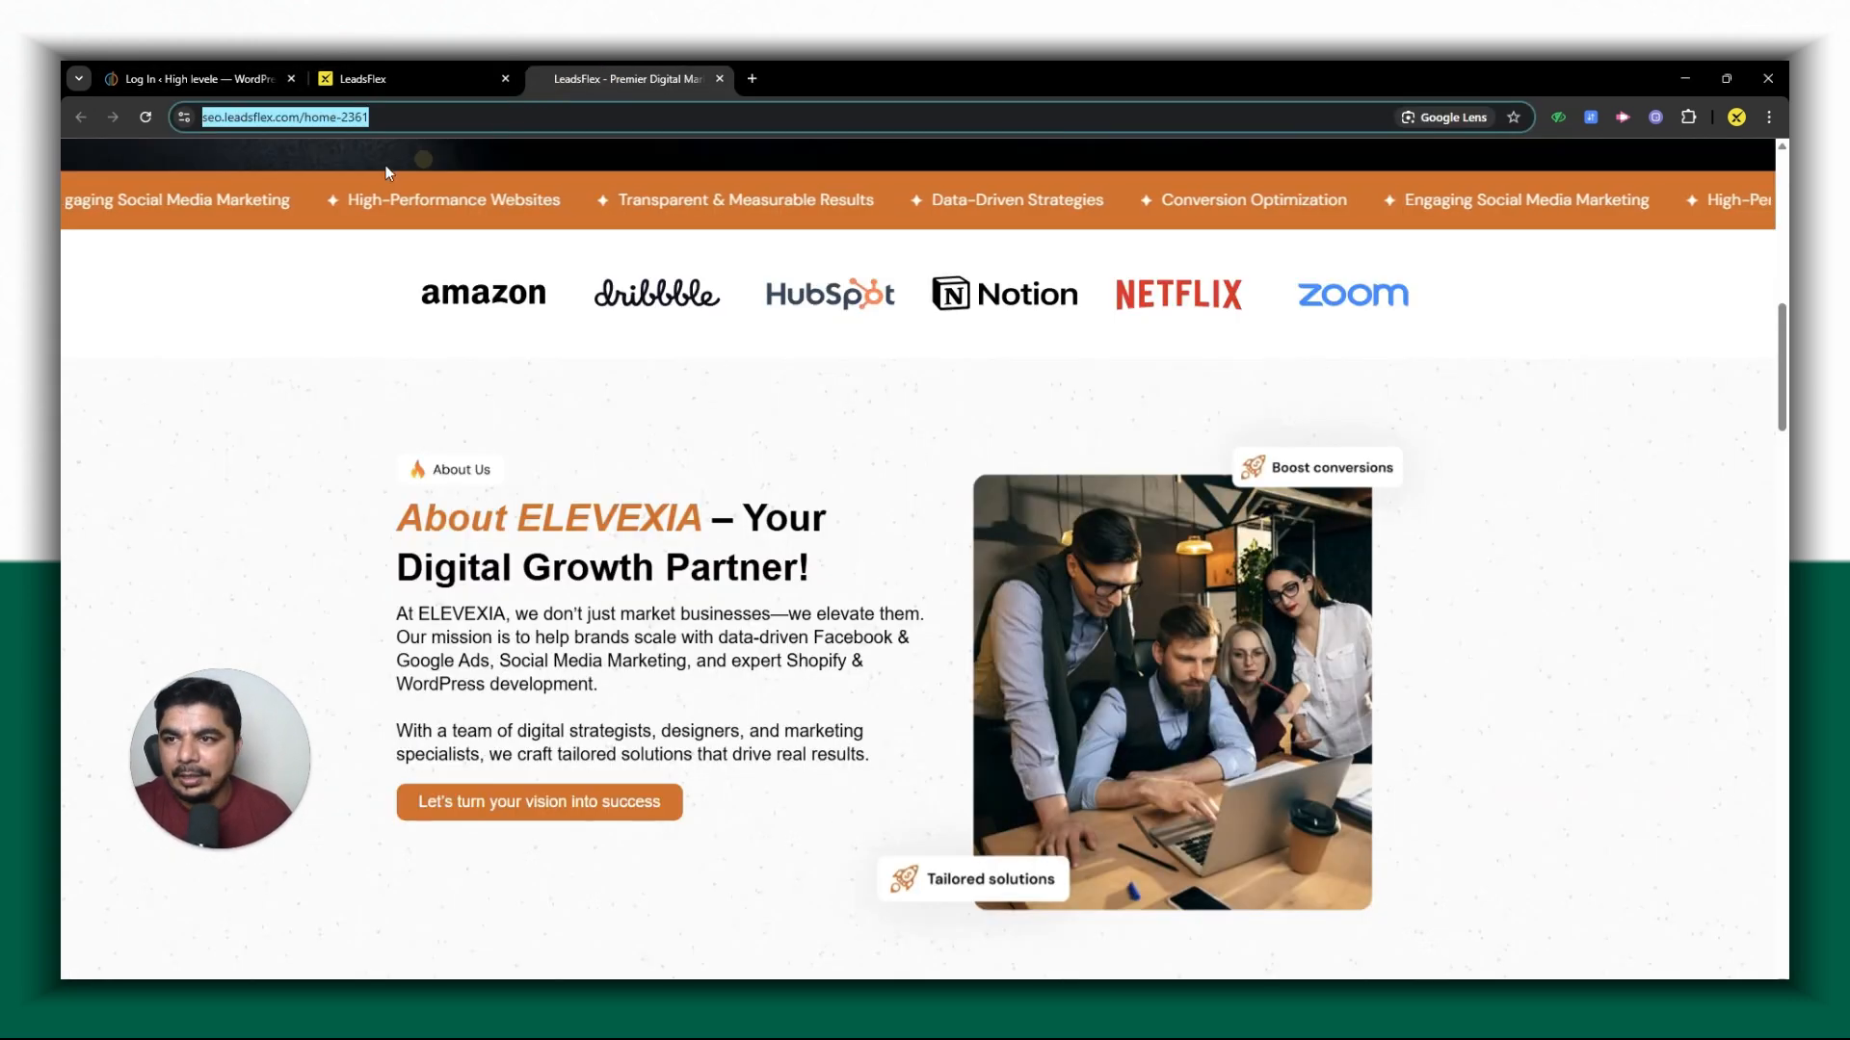
{"action": "left_click", "coordinate": [148, 121]}
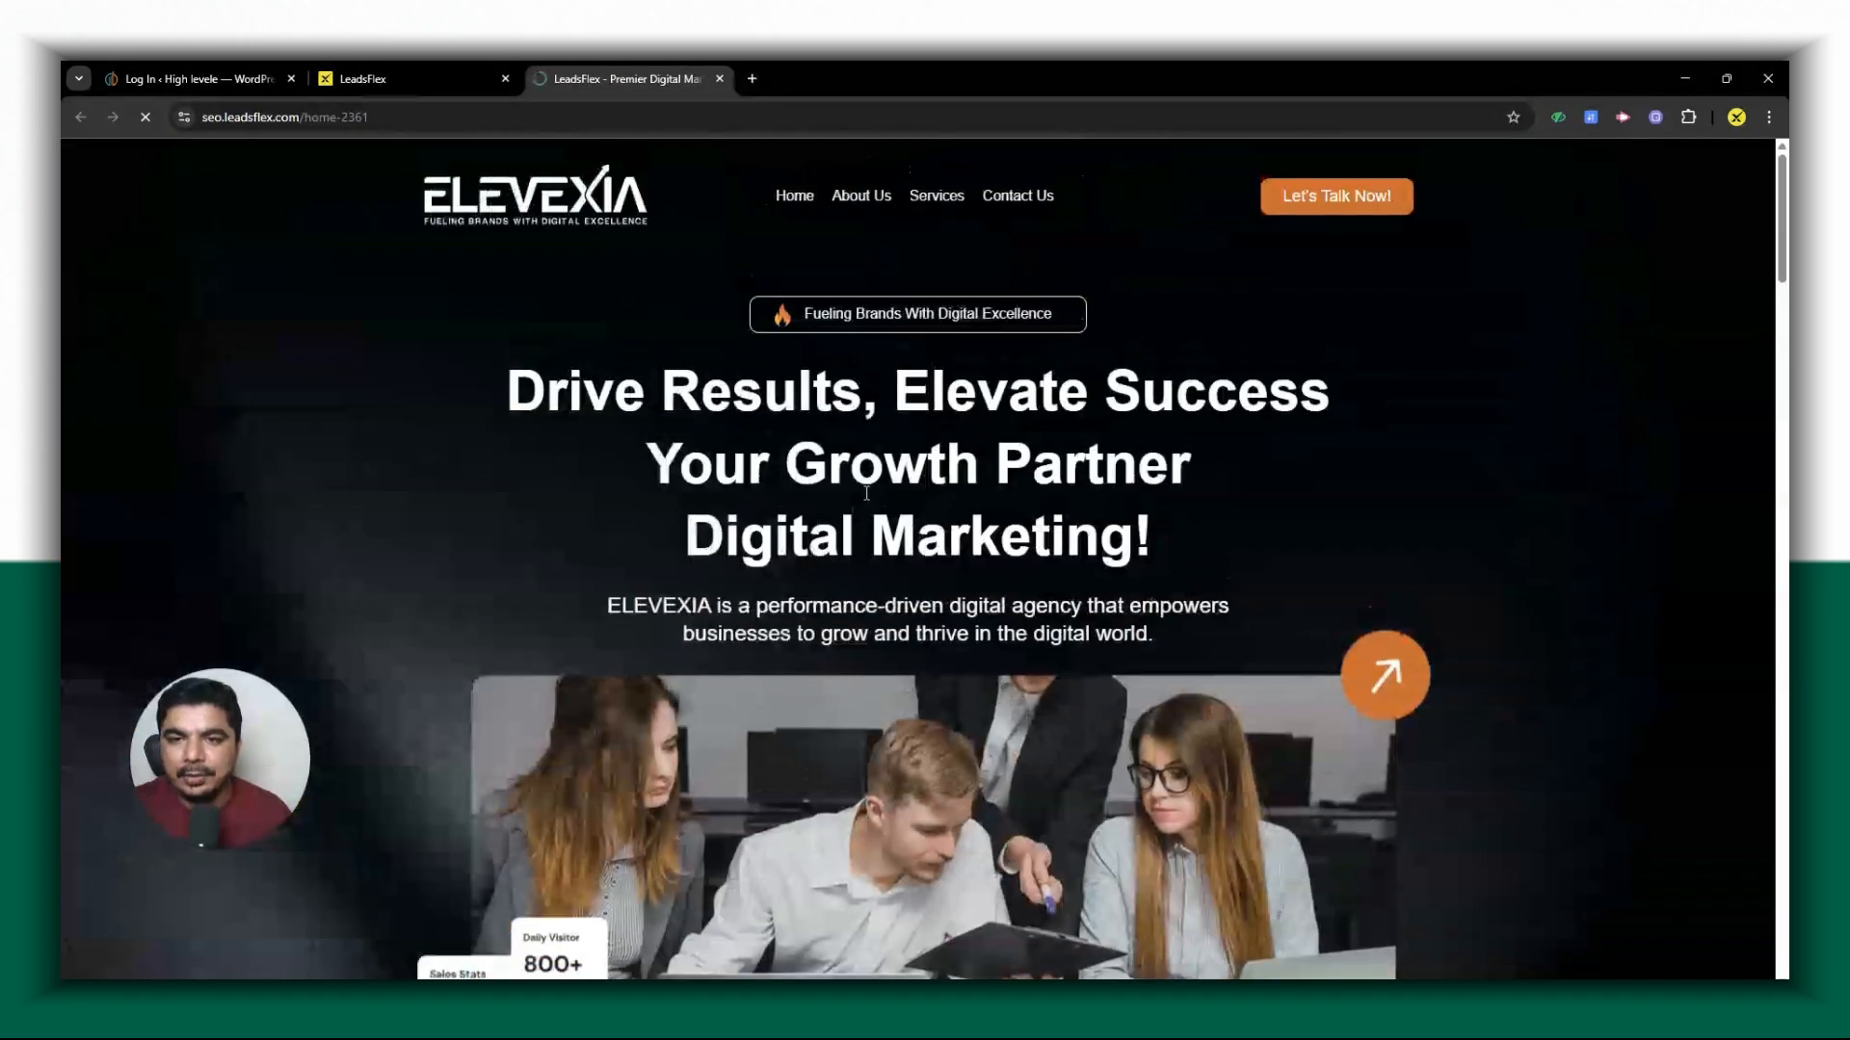
{"action": "scroll", "coordinate": [867, 492], "scroll_direction": "down", "scroll_amount": 15}
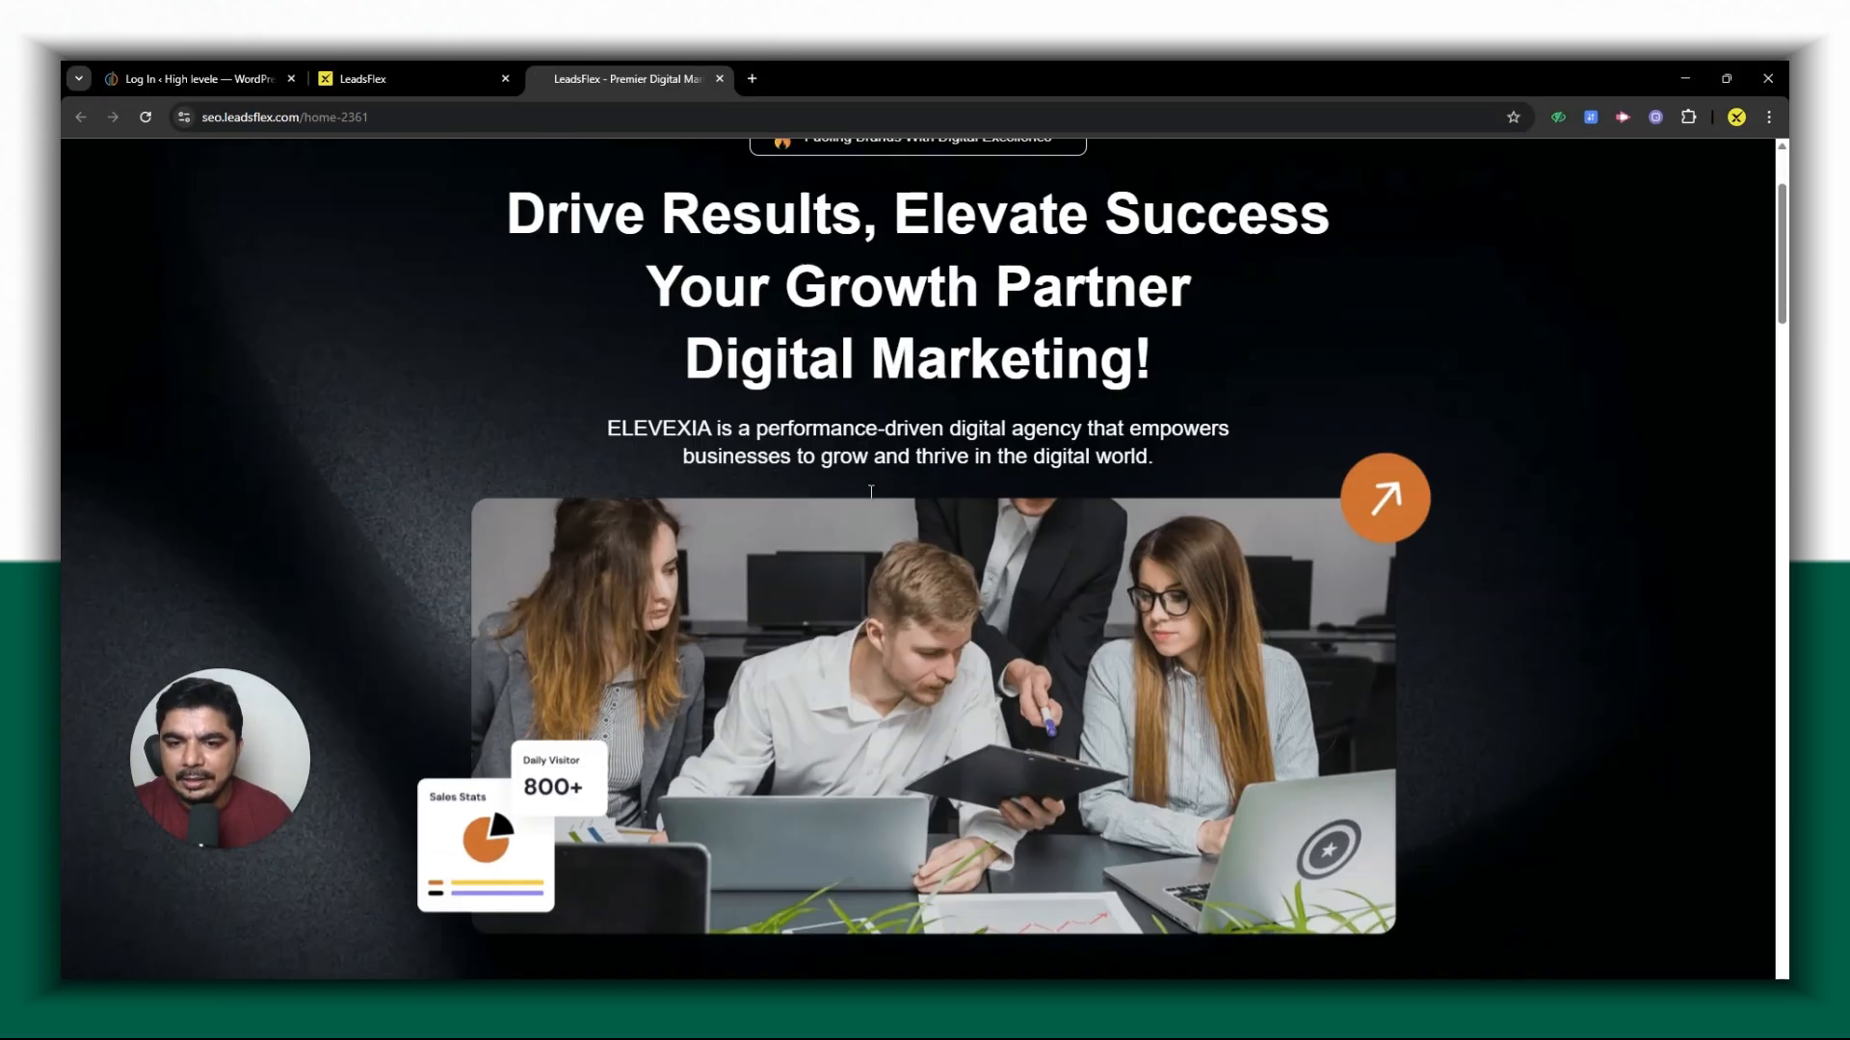
{"action": "scroll", "coordinate": [872, 496], "scroll_direction": "down", "scroll_amount": 20}
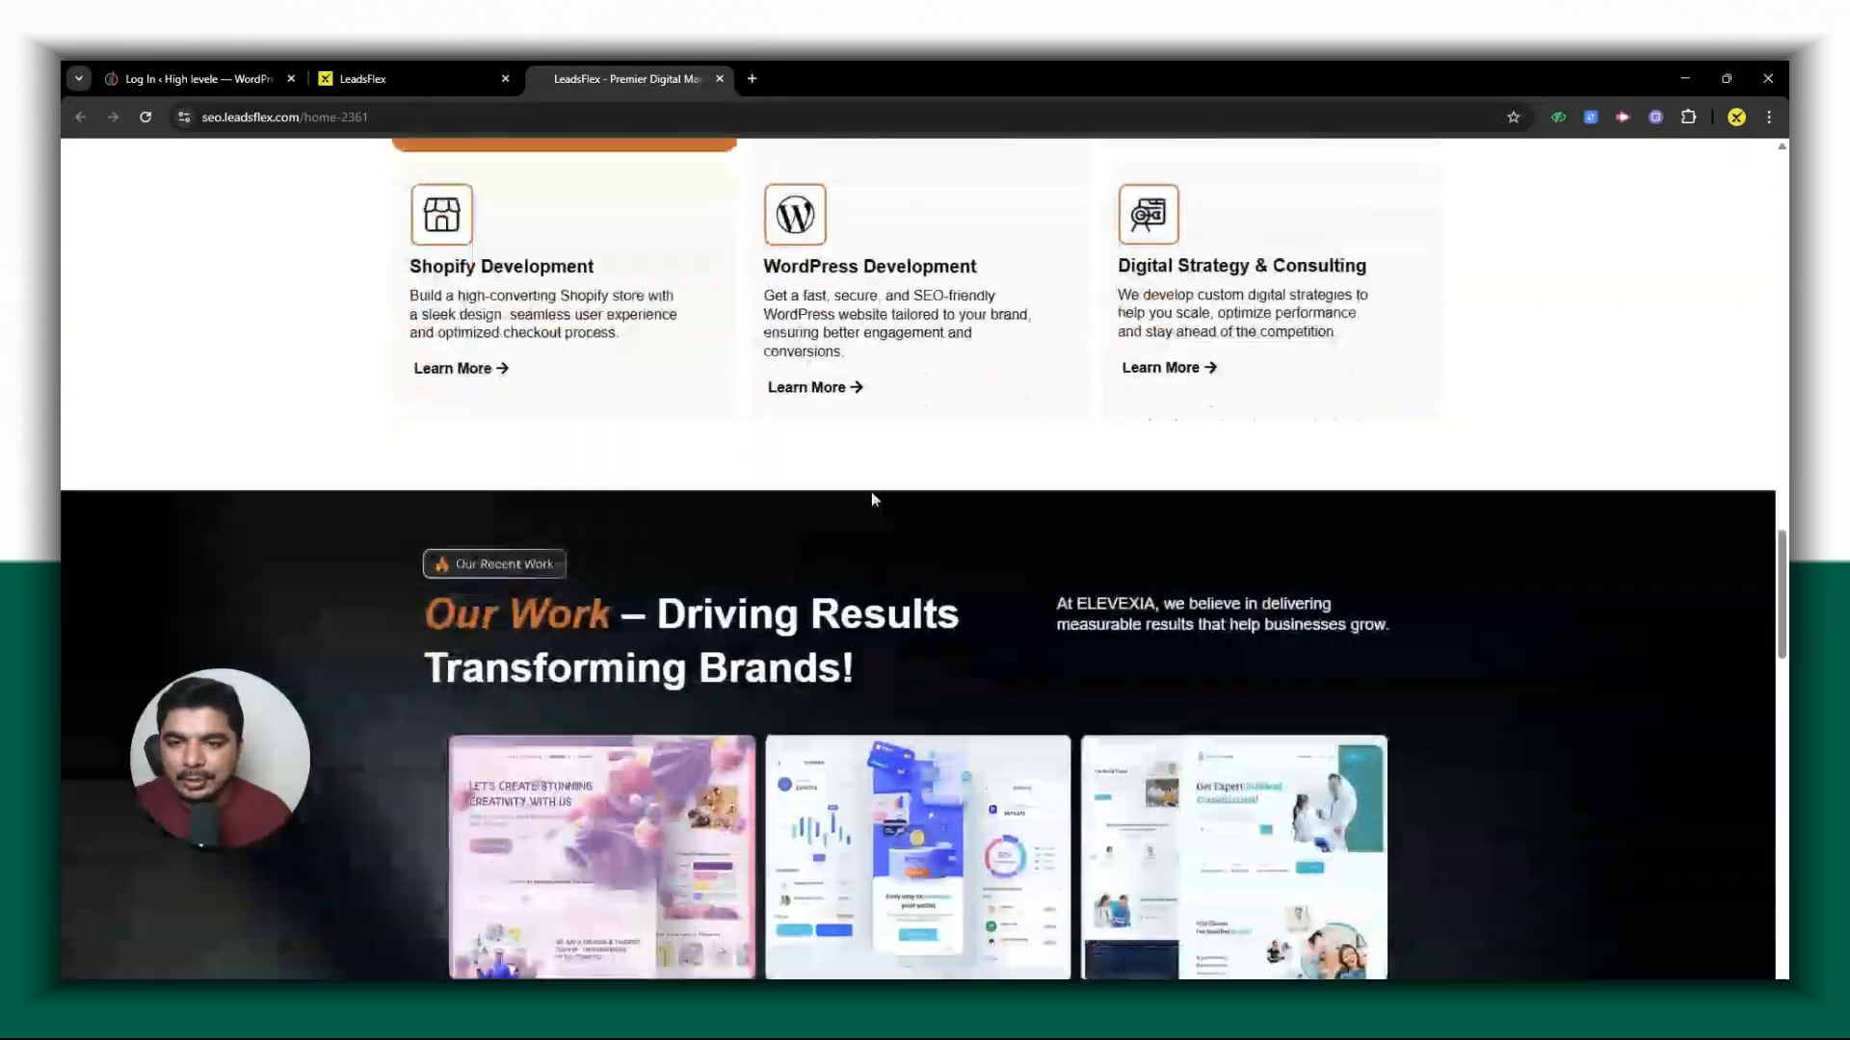
{"action": "scroll", "coordinate": [883, 506], "scroll_direction": "down", "scroll_amount": 8}
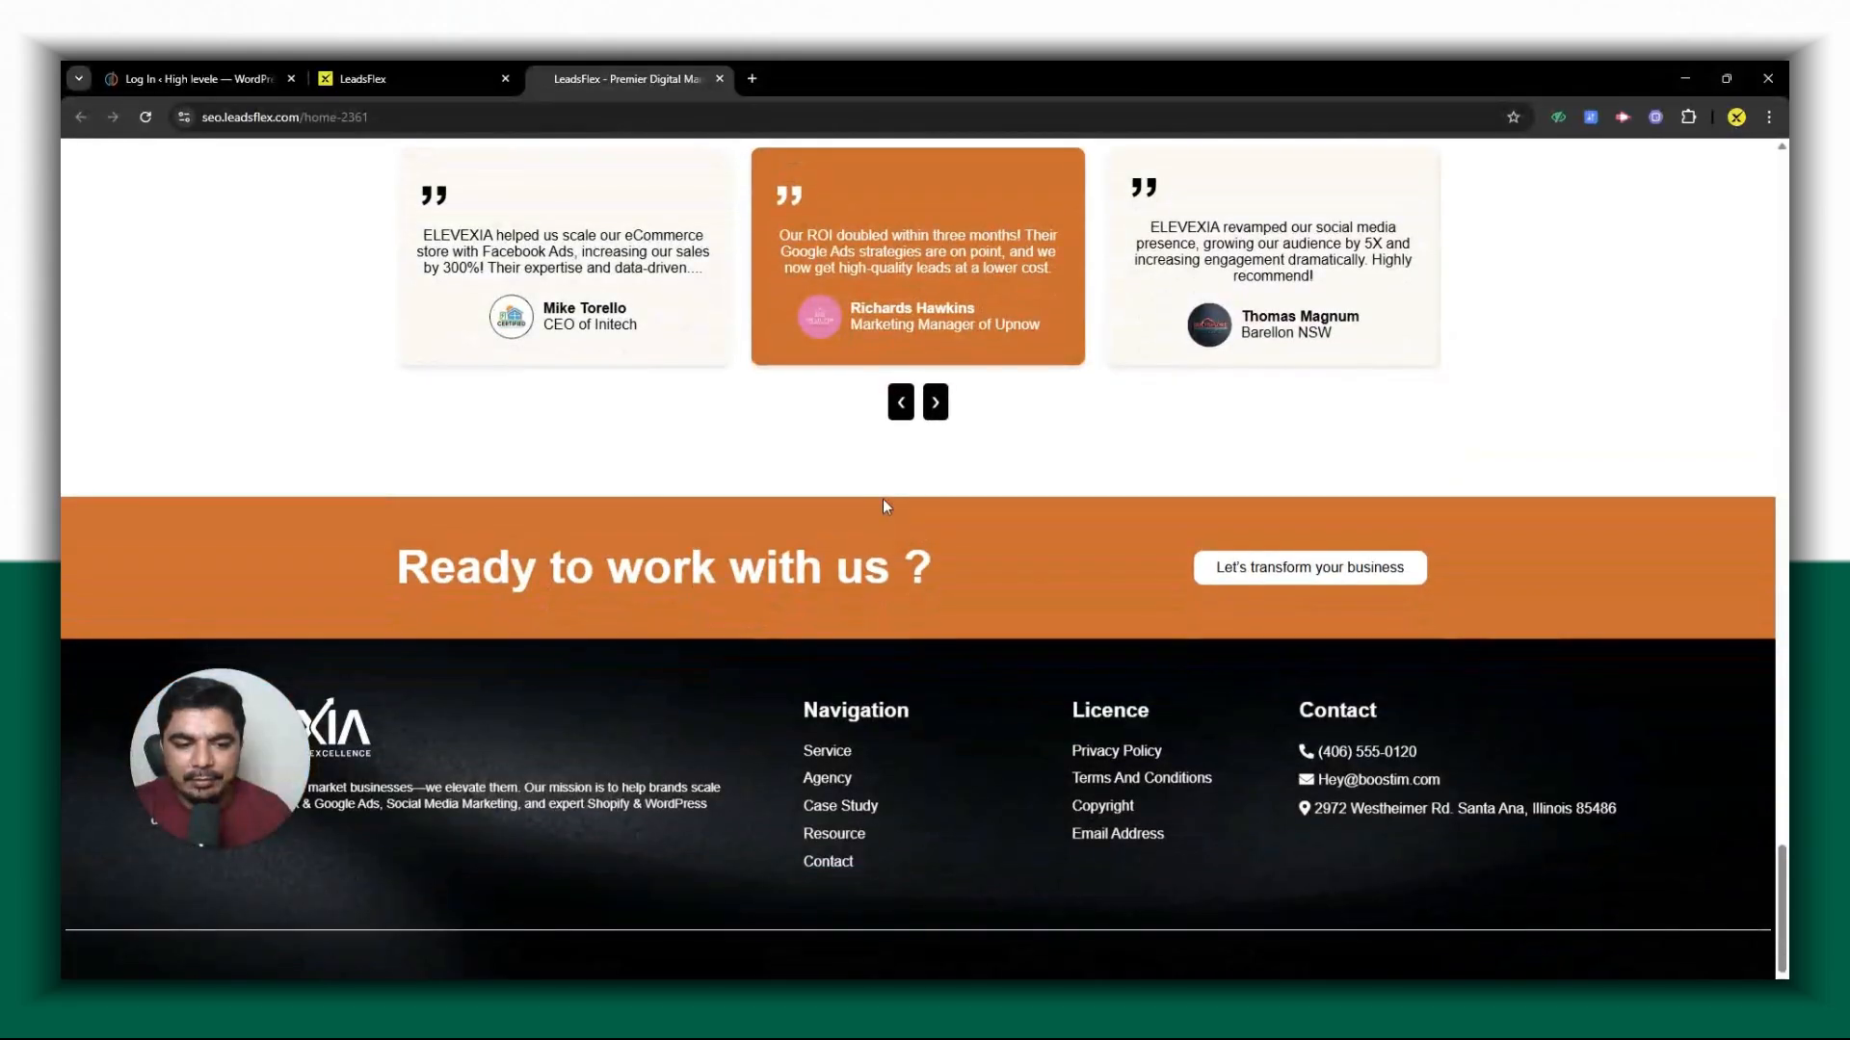
{"action": "scroll", "coordinate": [883, 501], "scroll_direction": "up", "scroll_amount": 13}
{"action": "scroll", "coordinate": [888, 509], "scroll_direction": "up", "scroll_amount": 20}
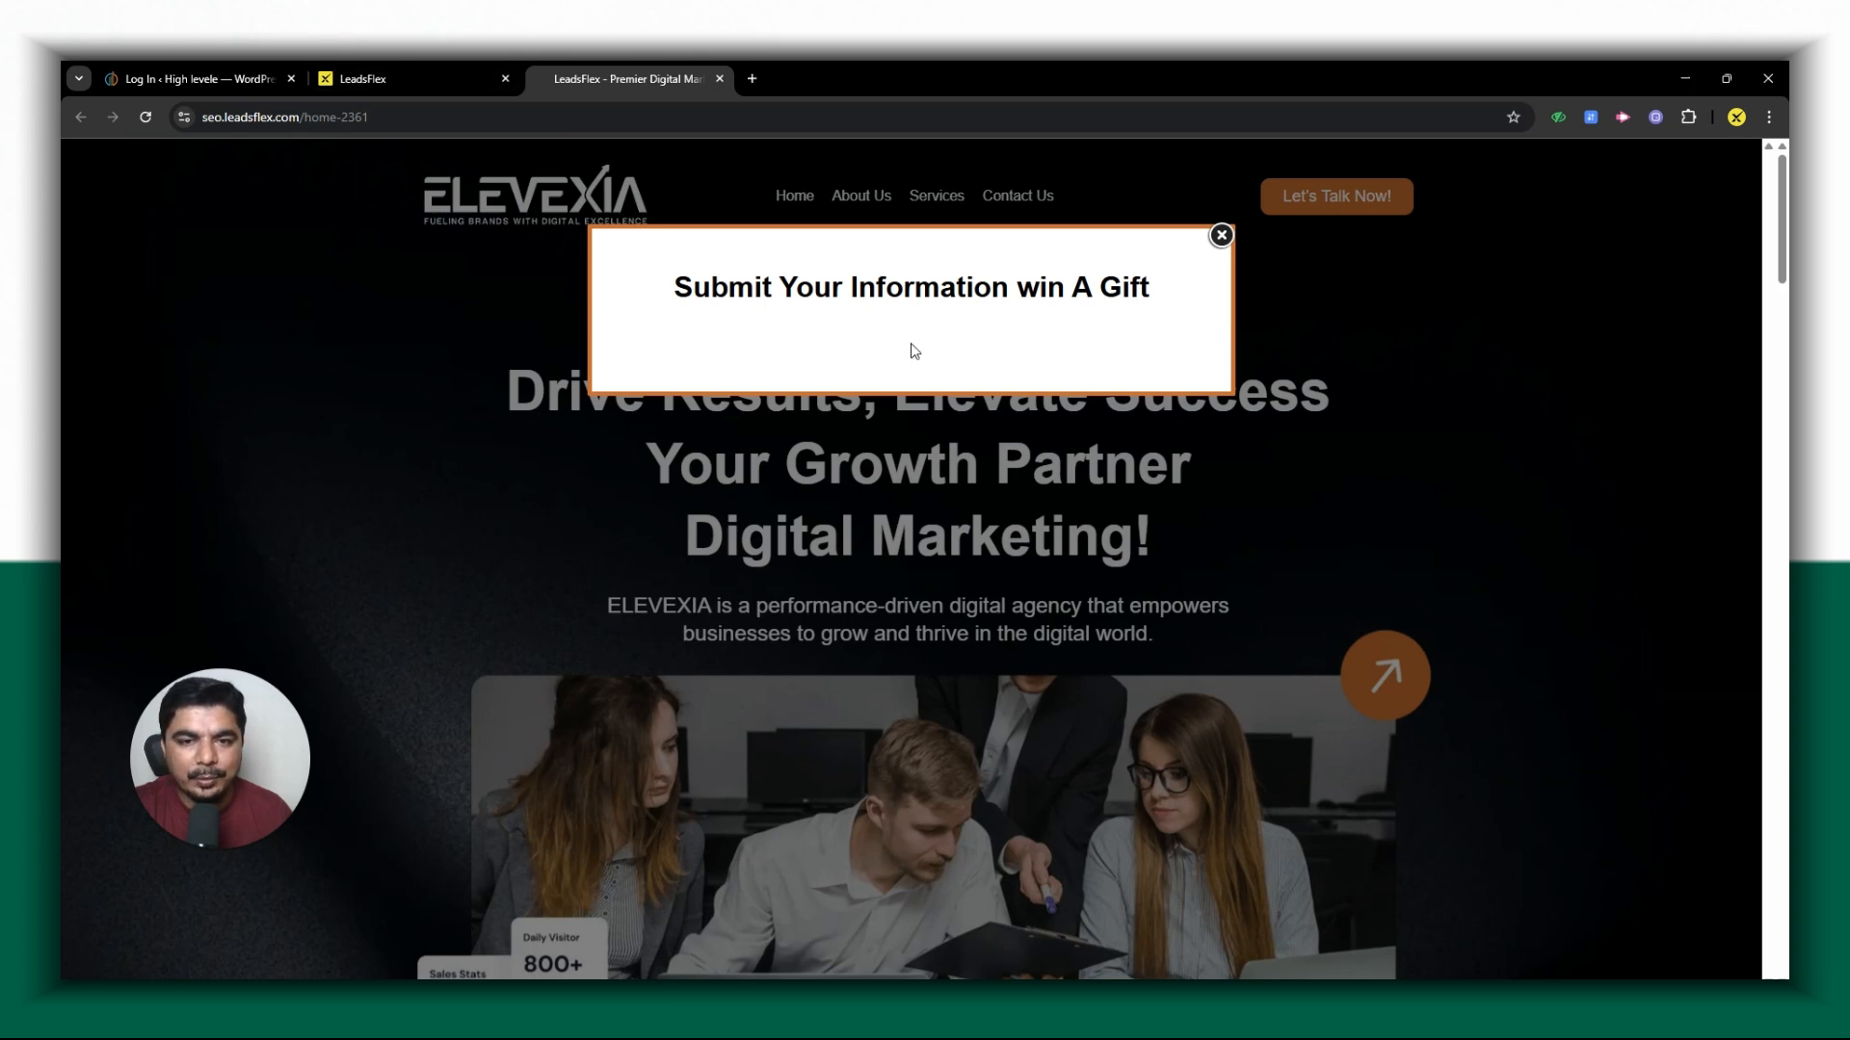
{"action": "scroll", "coordinate": [867, 530], "scroll_direction": "down", "scroll_amount": 5}
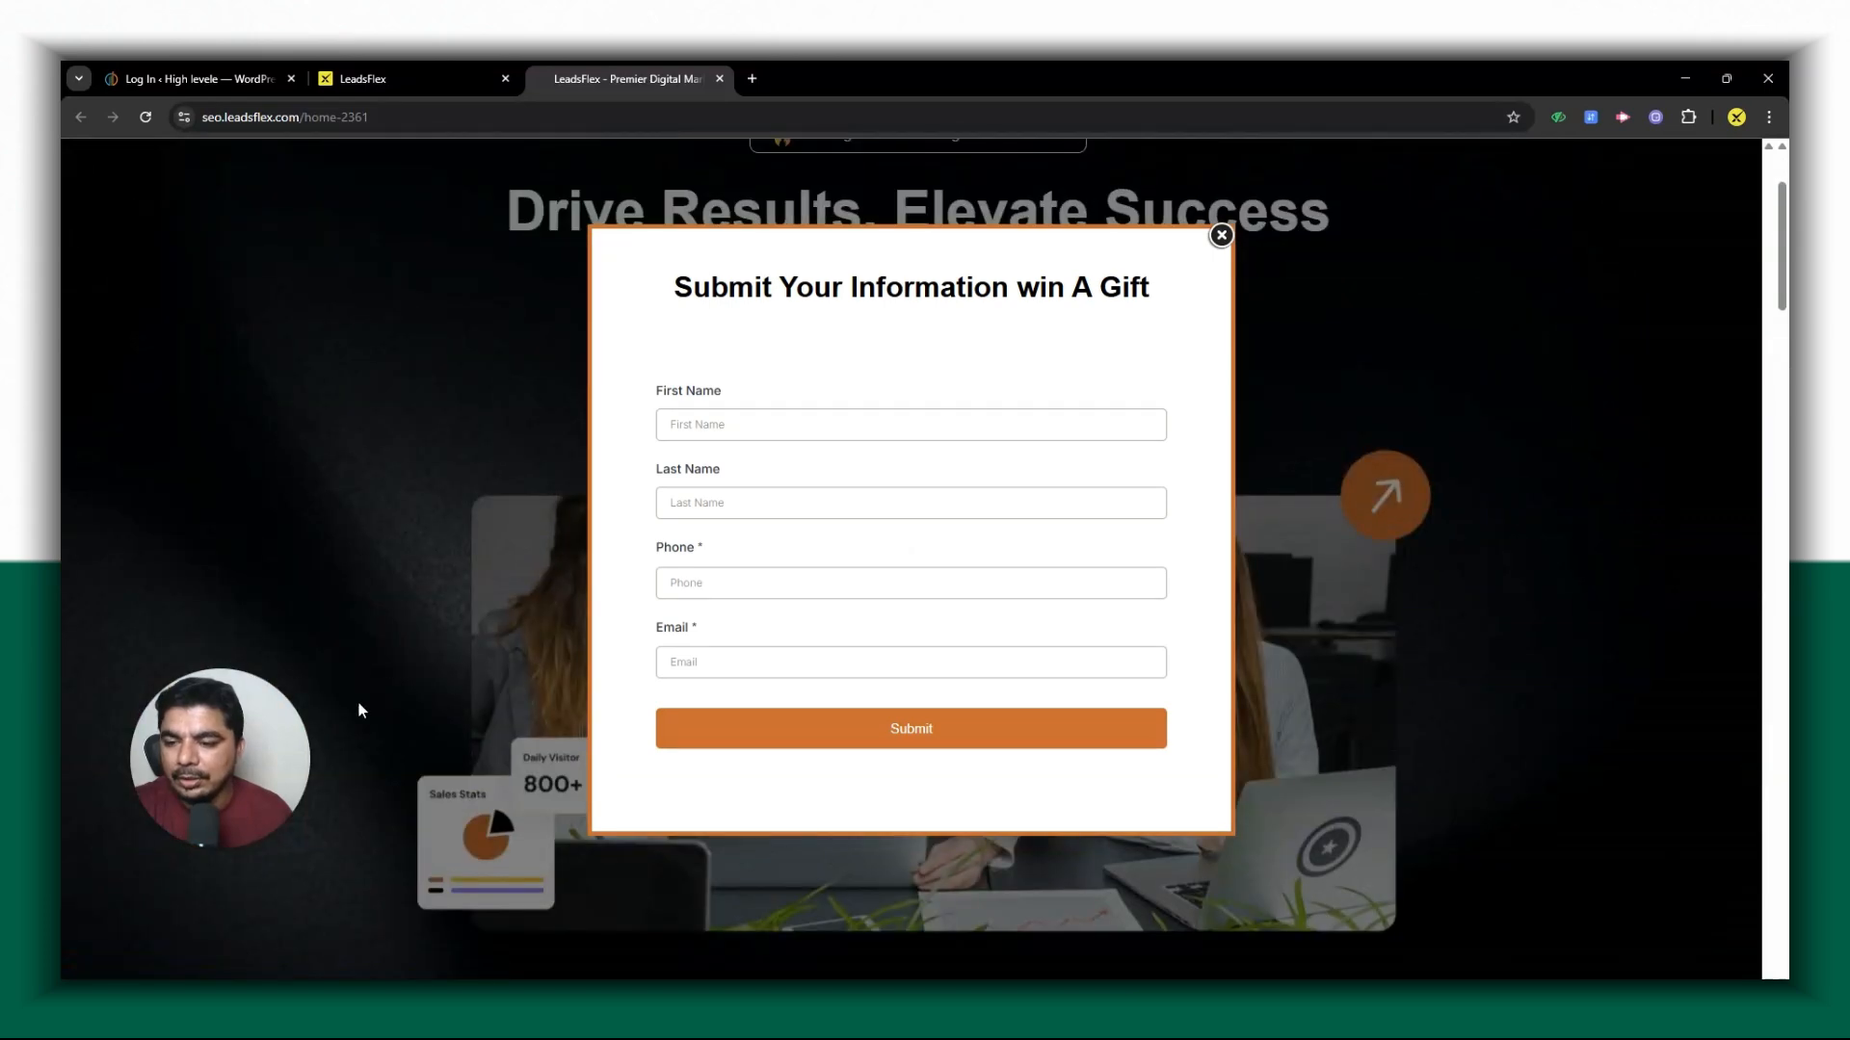
- Leave the page builder and create a new workflow in the Automation section
{"action": "left_click", "coordinate": [383, 67]}
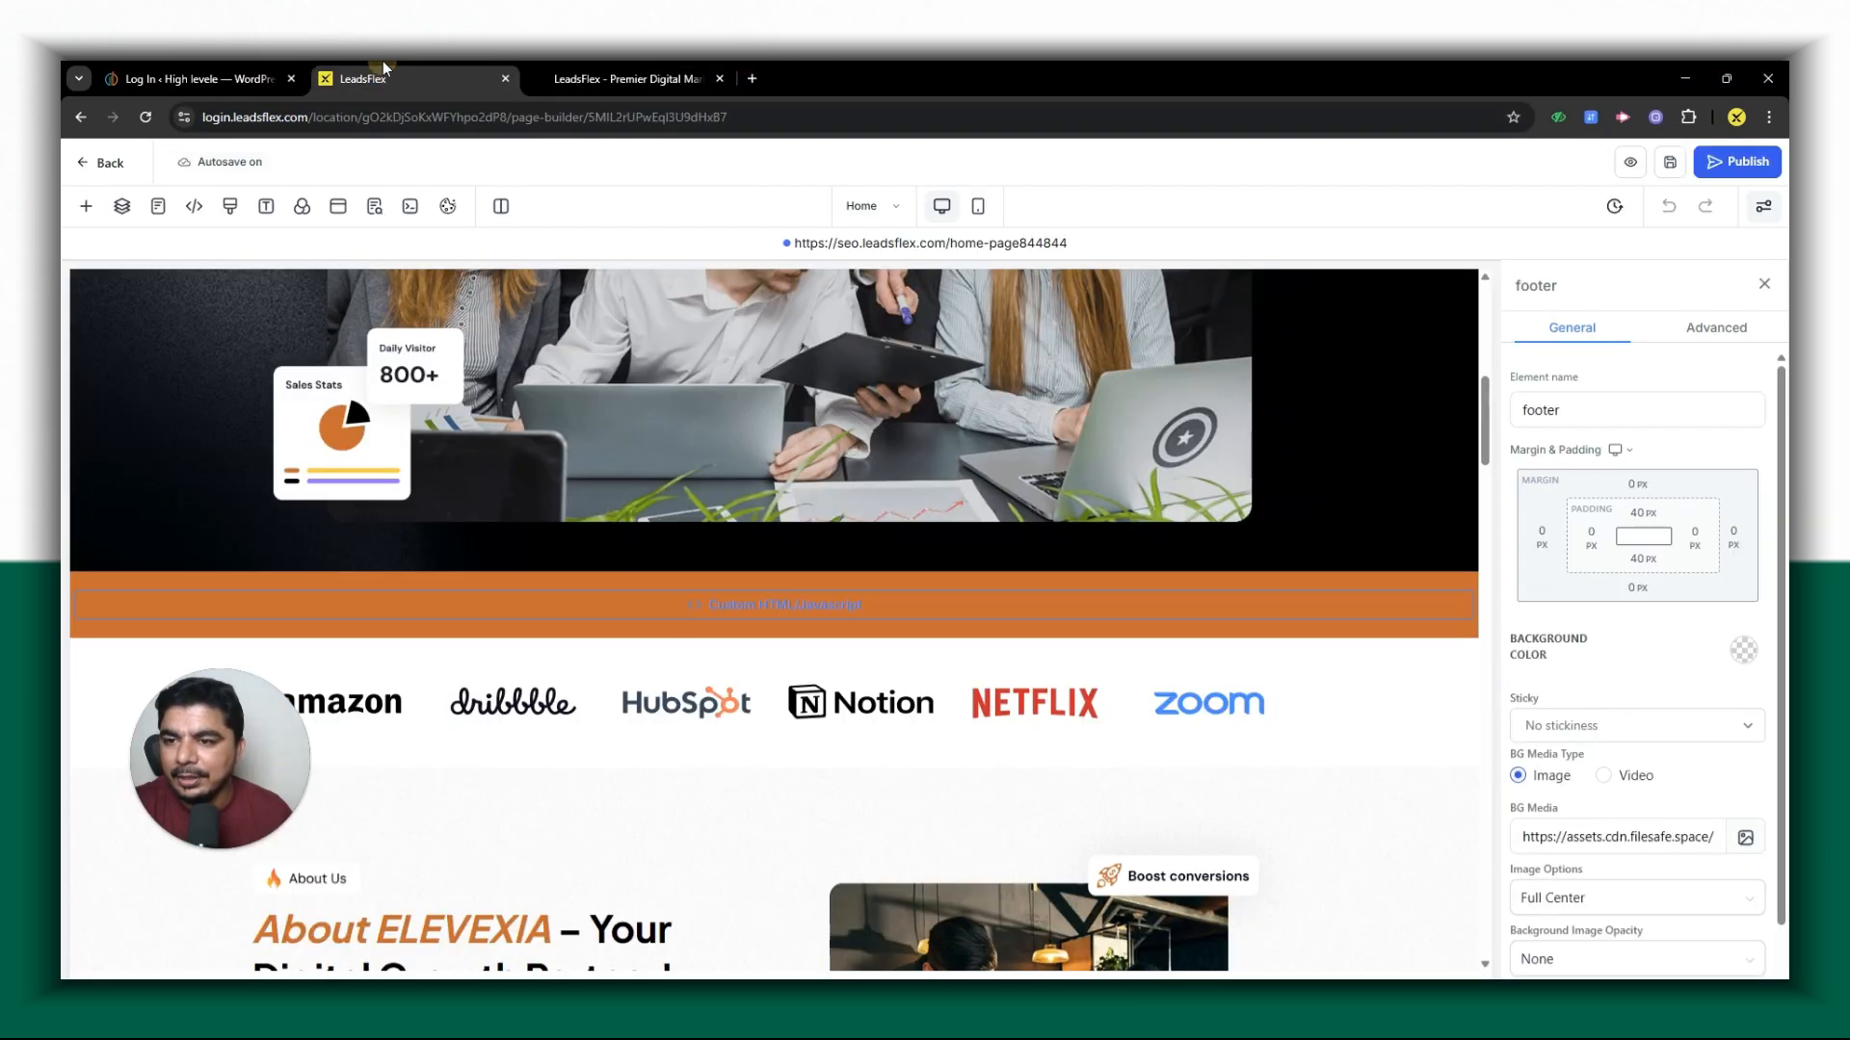
{"action": "left_click", "coordinate": [89, 165]}
{"action": "left_click_drag", "start_coordinate": [210, 771], "coordinate": [1559, 676]}
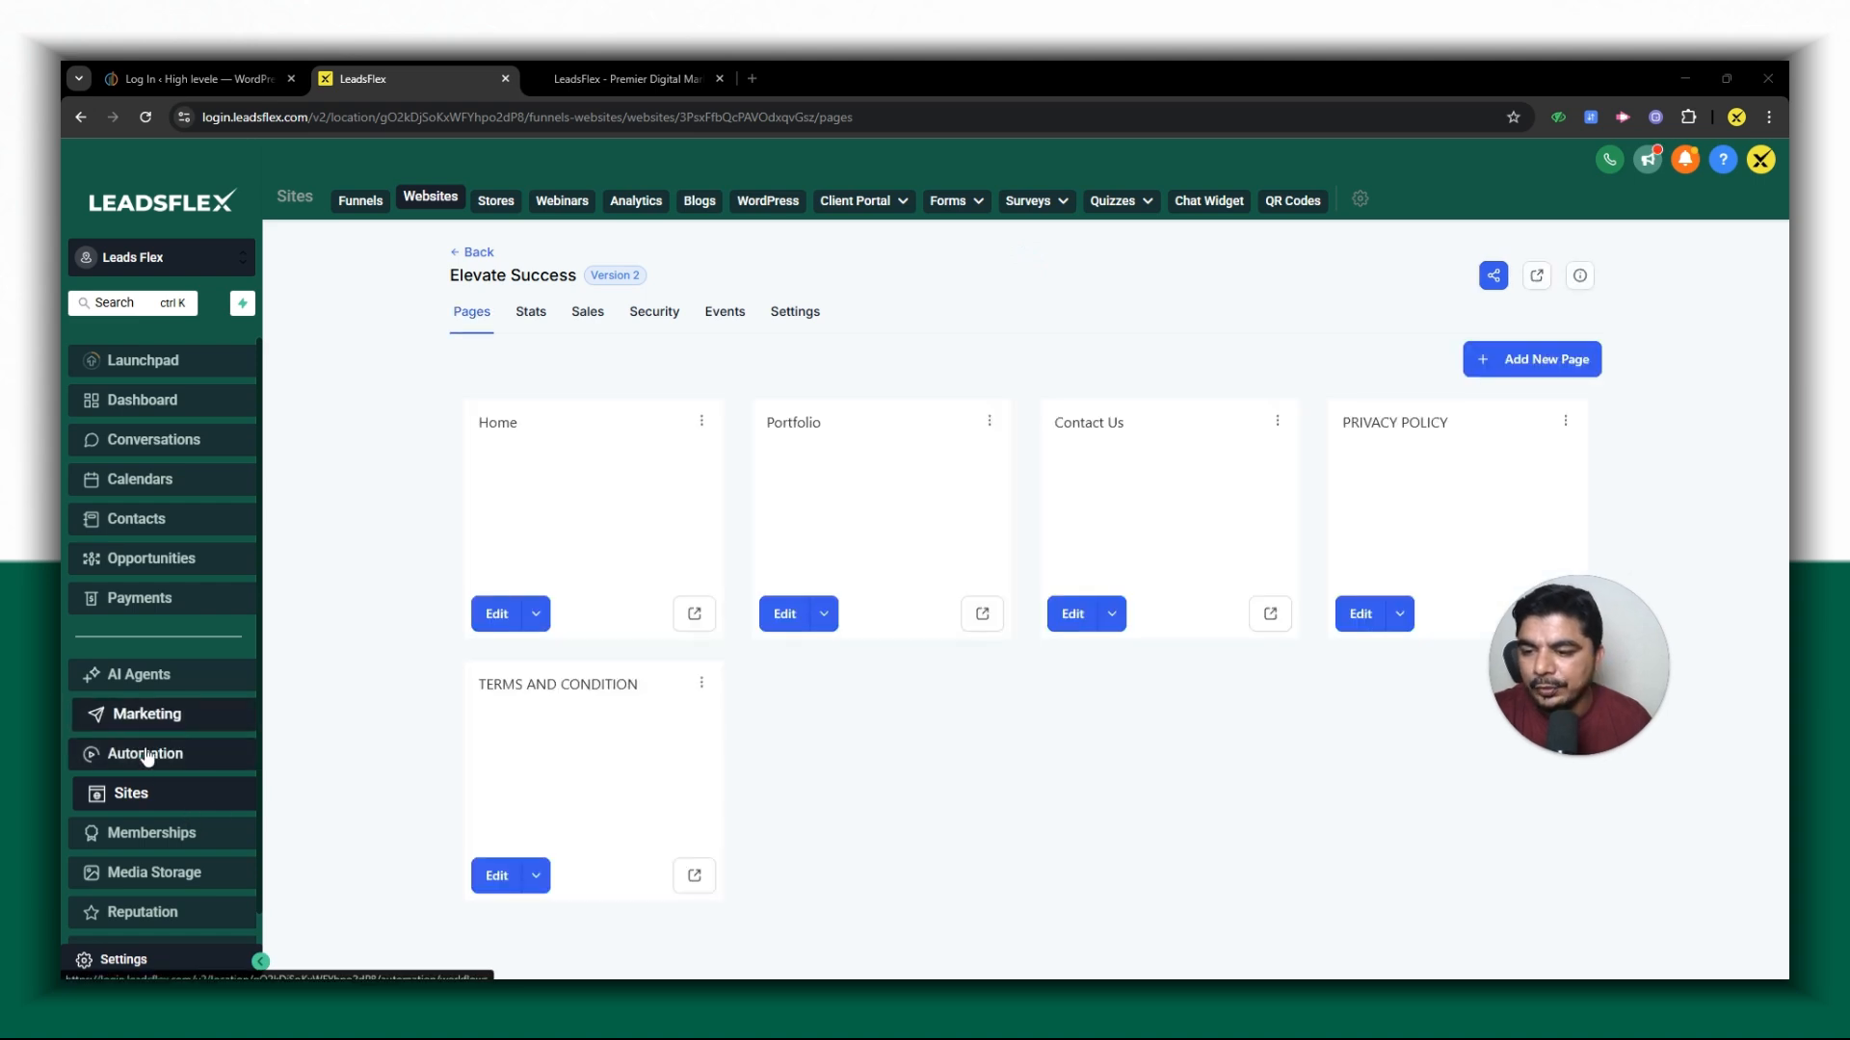
{"action": "left_click", "coordinate": [210, 757]}
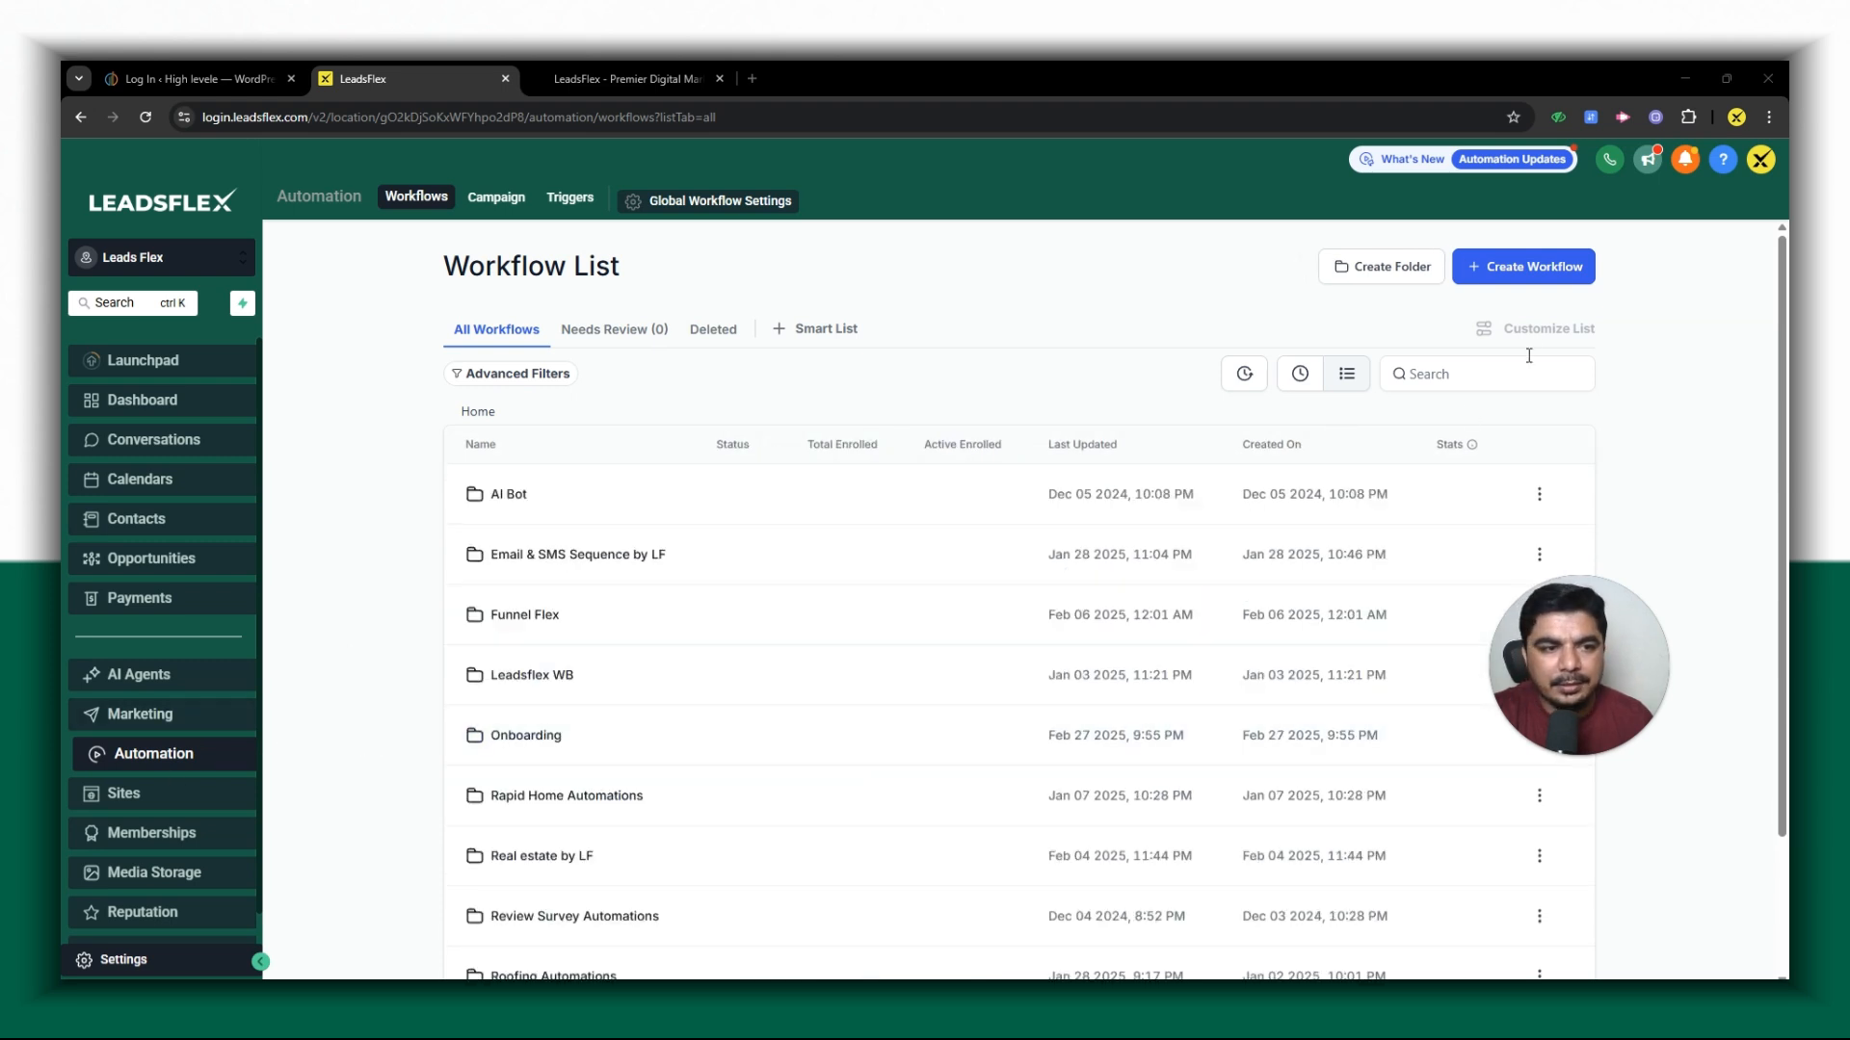
{"action": "left_click", "coordinate": [1516, 267]}
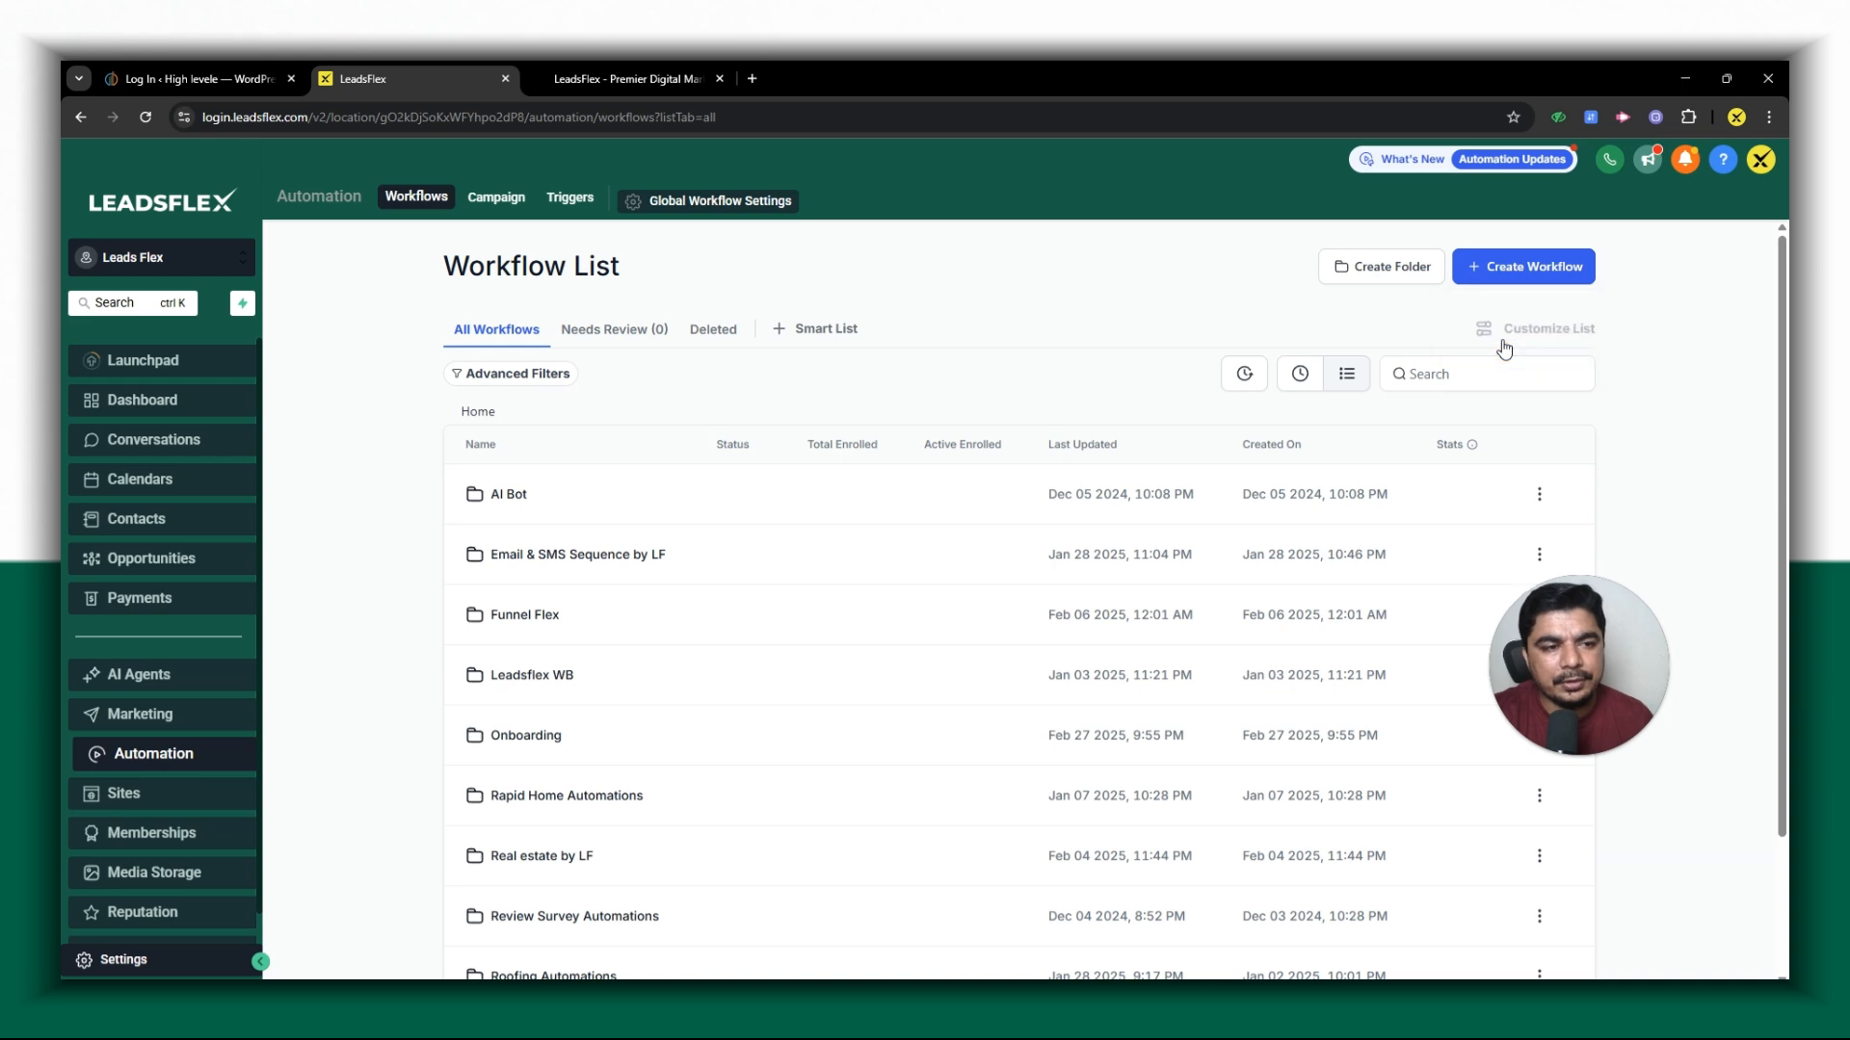
{"action": "scroll", "coordinate": [846, 508], "scroll_direction": "down", "scroll_amount": 2}
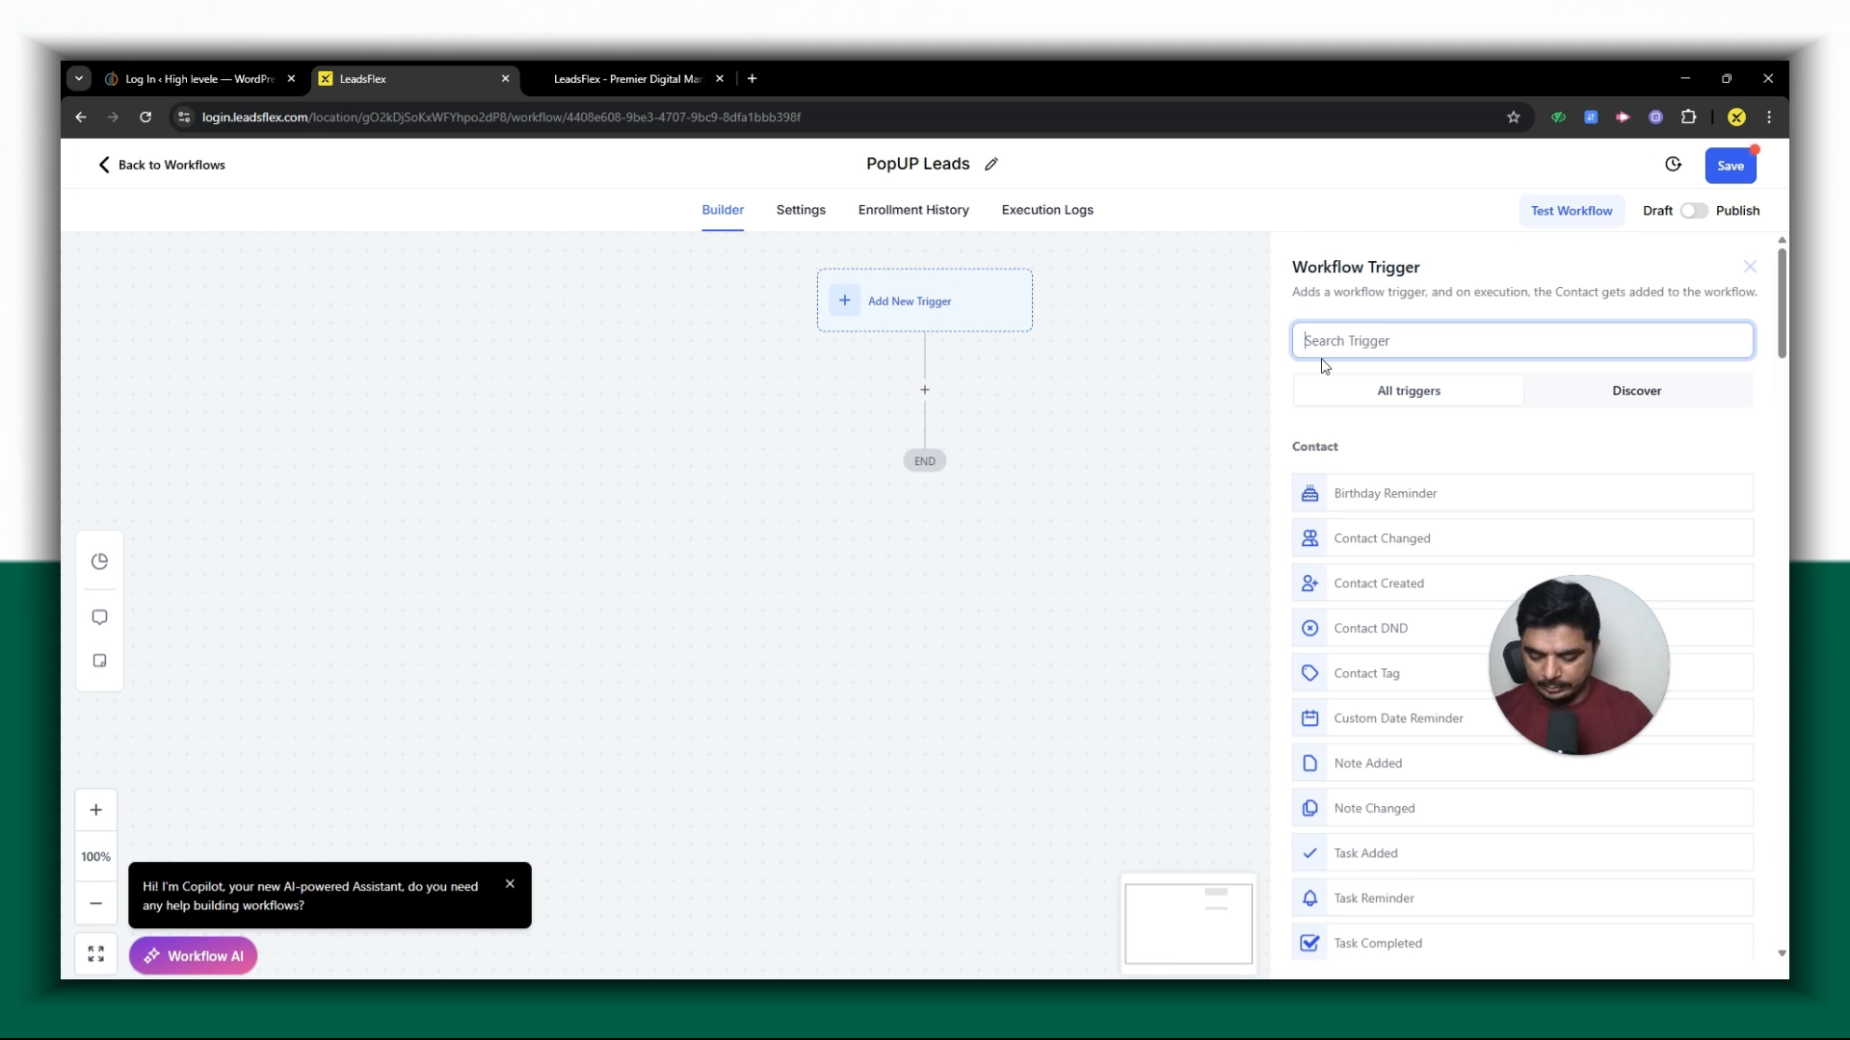
- Name the workflow "PopUP Leads" and add a Form Submitted trigger with the filter Form is Elevate
{"action": "type", "text": "sub"}
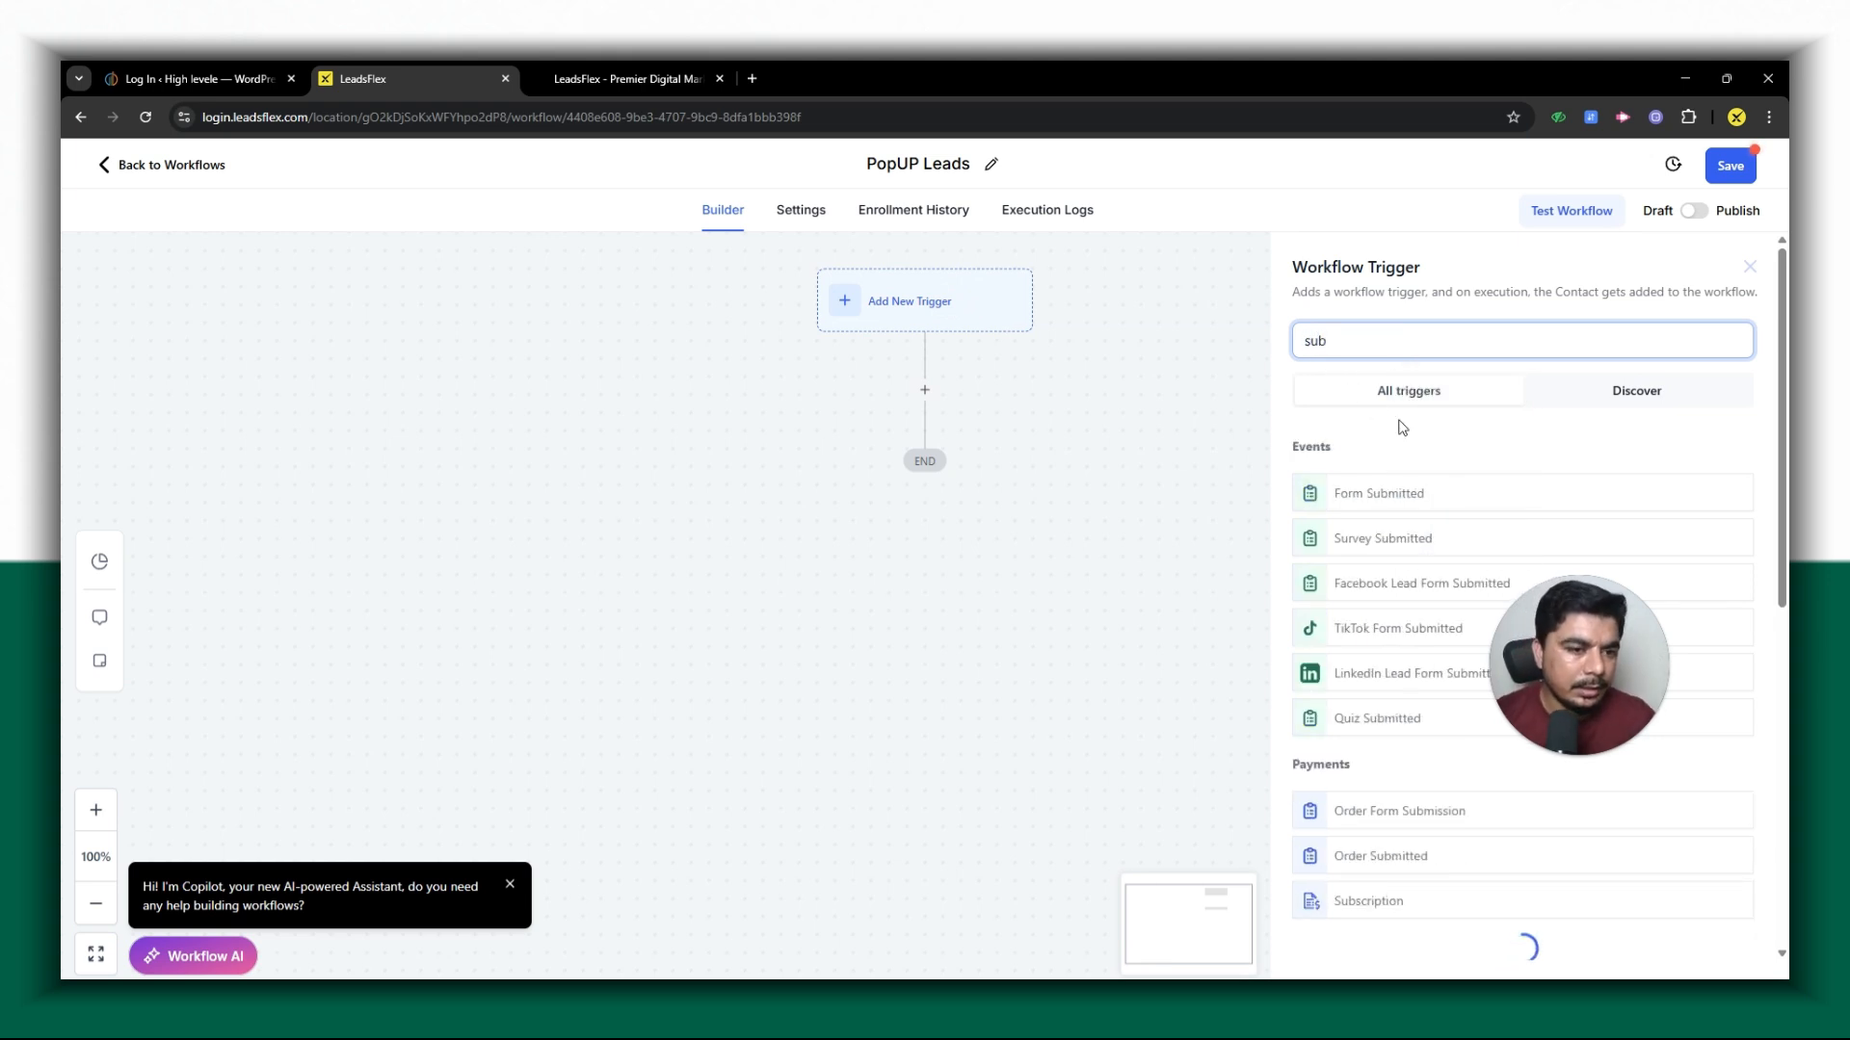
{"action": "left_click", "coordinate": [1409, 501]}
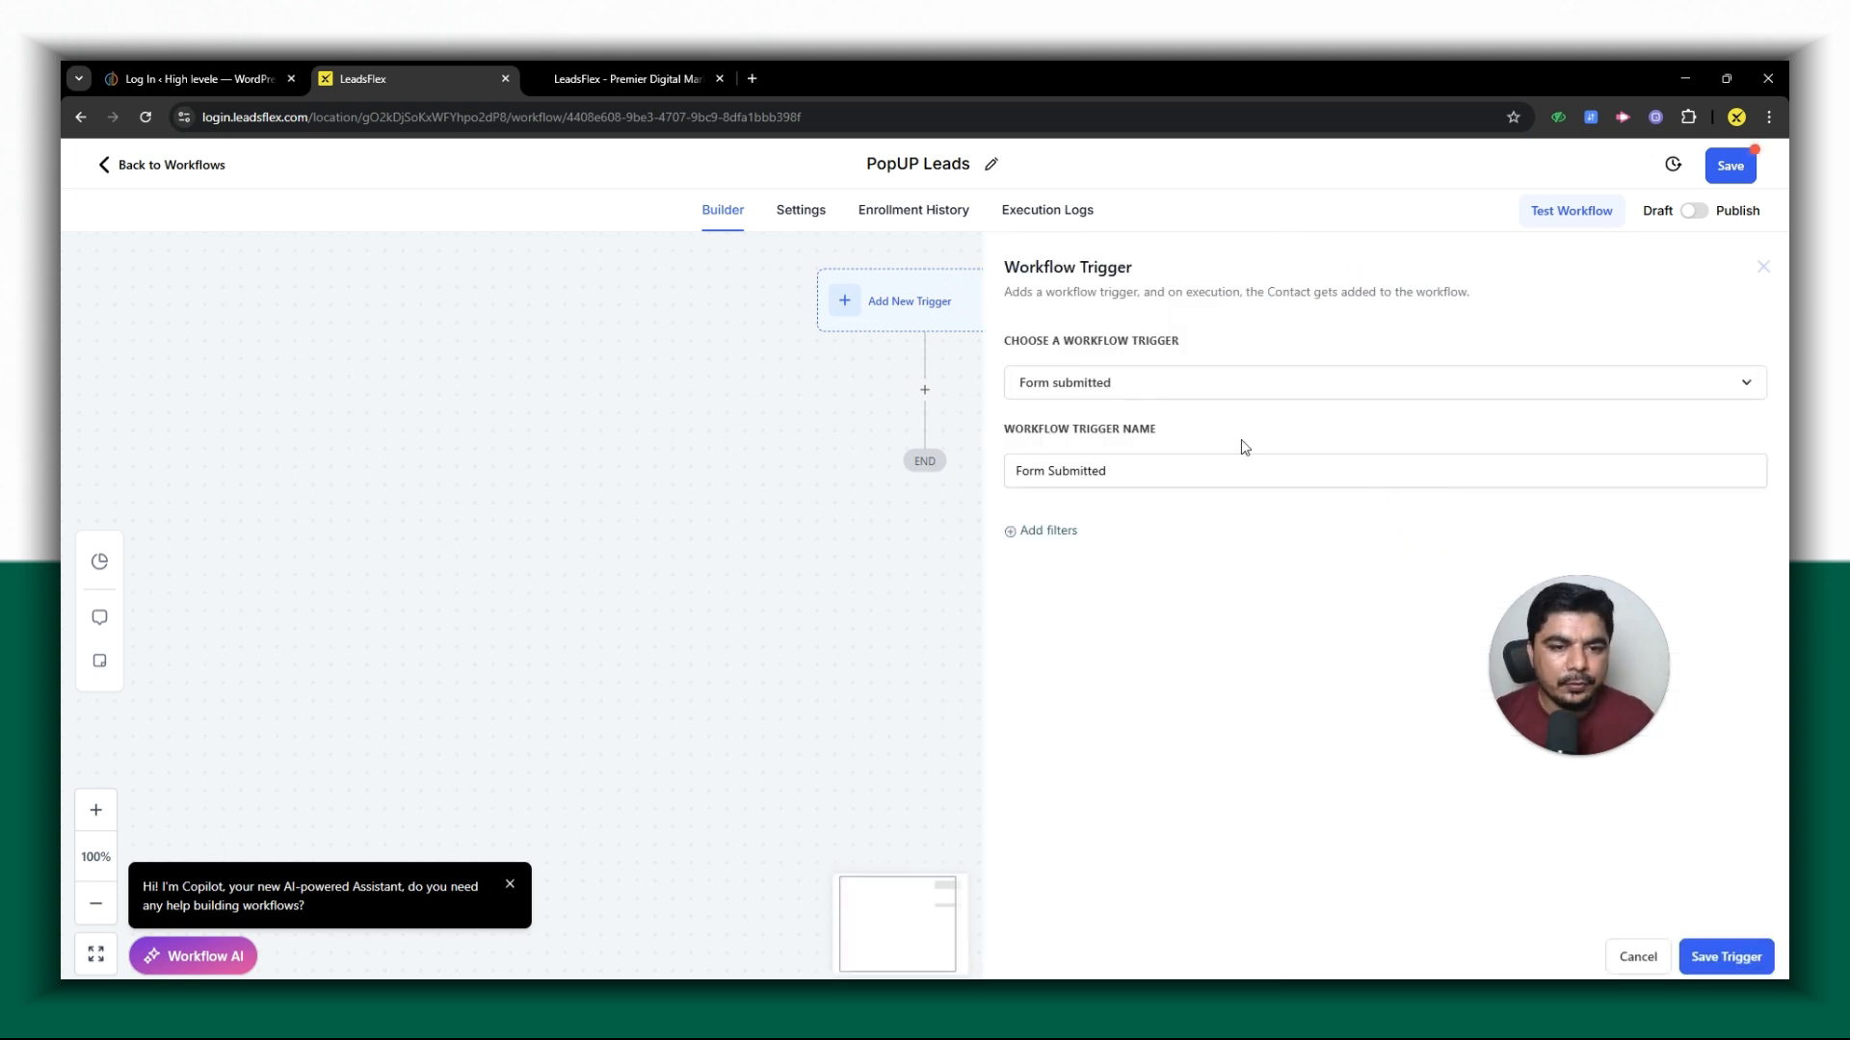
{"action": "left_click", "coordinate": [1059, 531]}
{"action": "left_click", "coordinate": [1215, 564]}
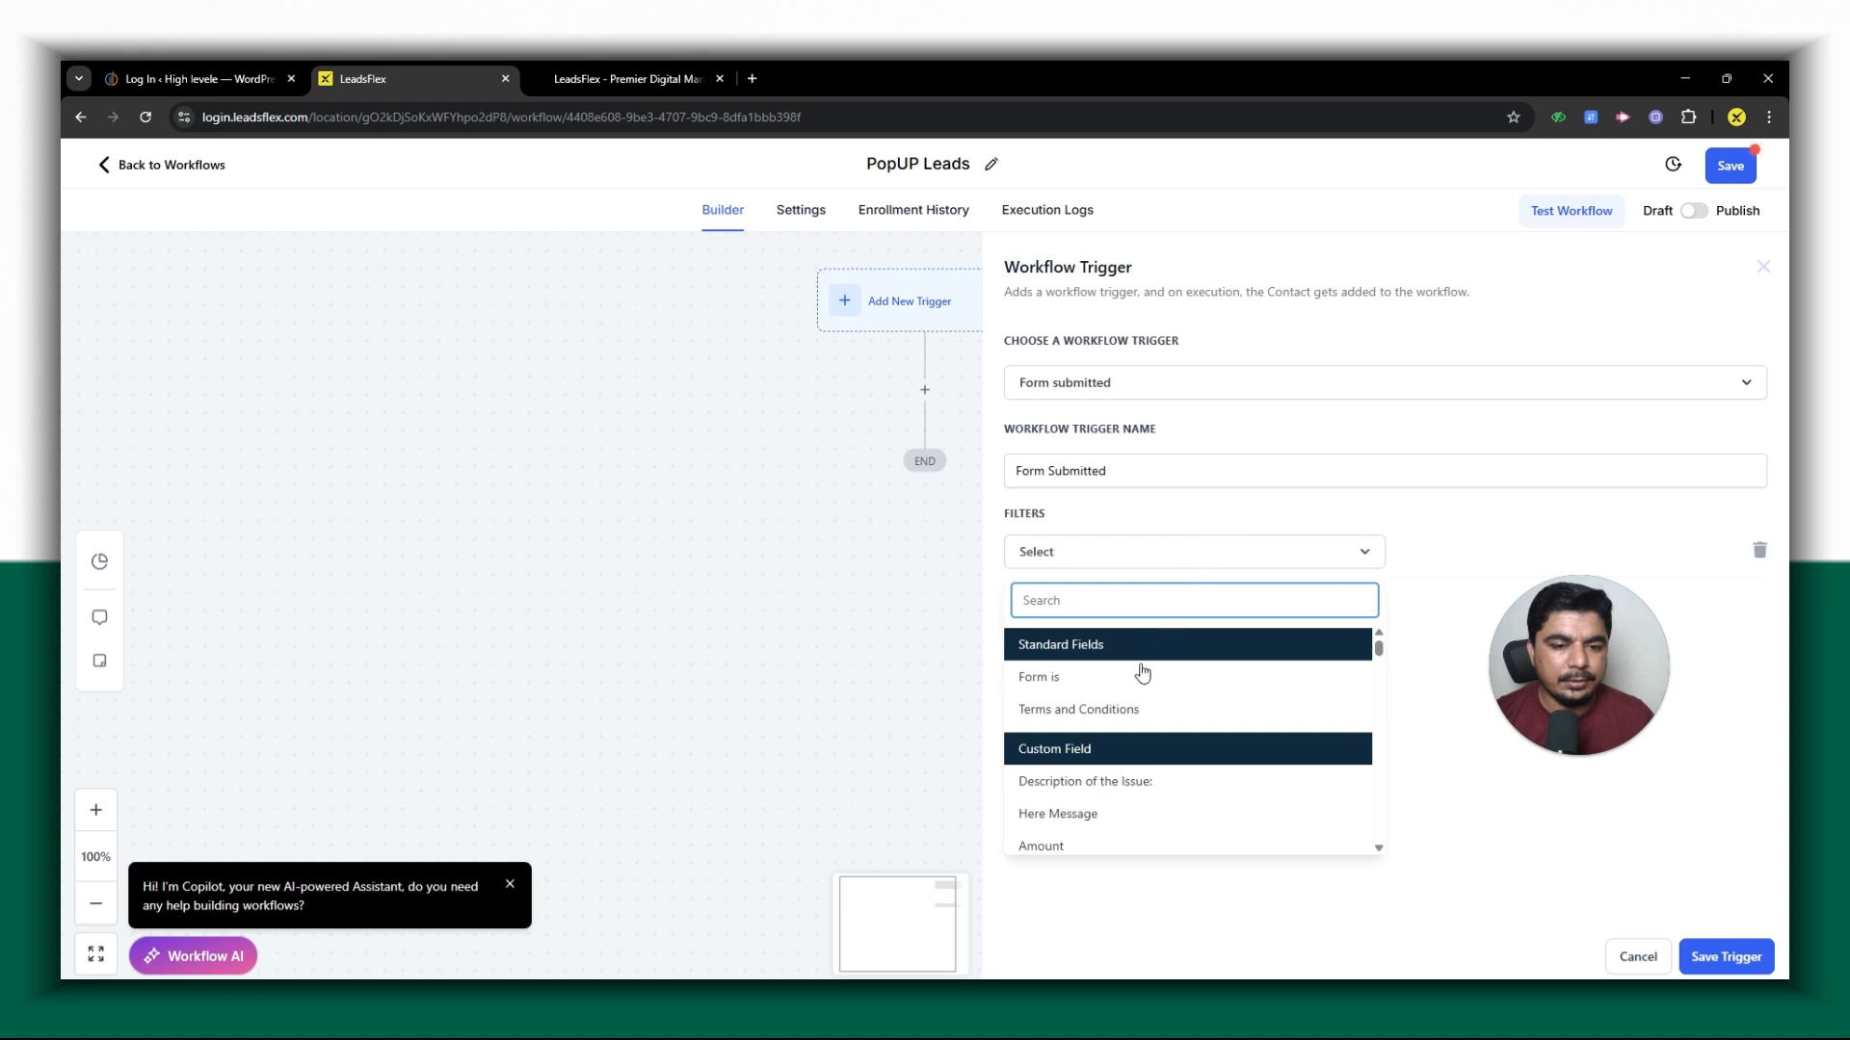
{"action": "left_click", "coordinate": [1180, 674]}
{"action": "left_click", "coordinate": [1473, 553]}
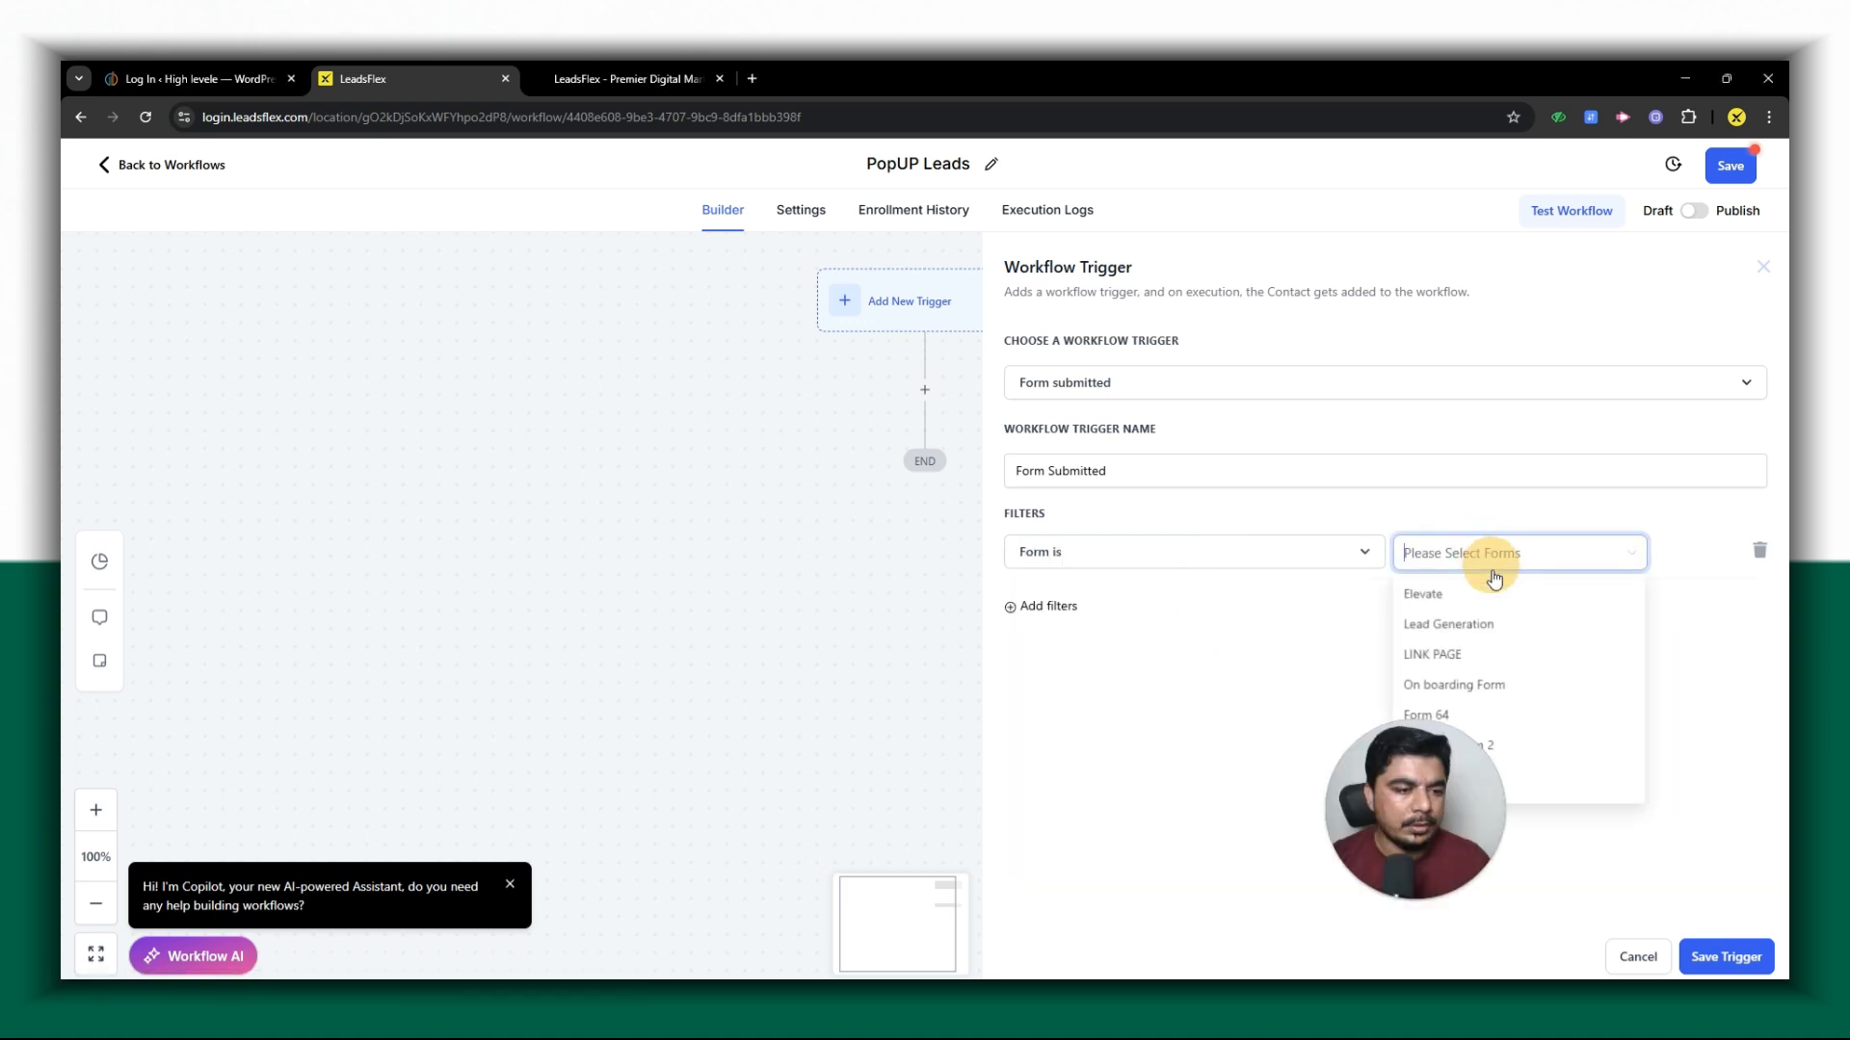
{"action": "left_click", "coordinate": [1719, 957]}
- Add an Add Contact Tag action after the trigger with the tag "leads from popup" and save it
{"action": "left_click", "coordinate": [935, 438]}
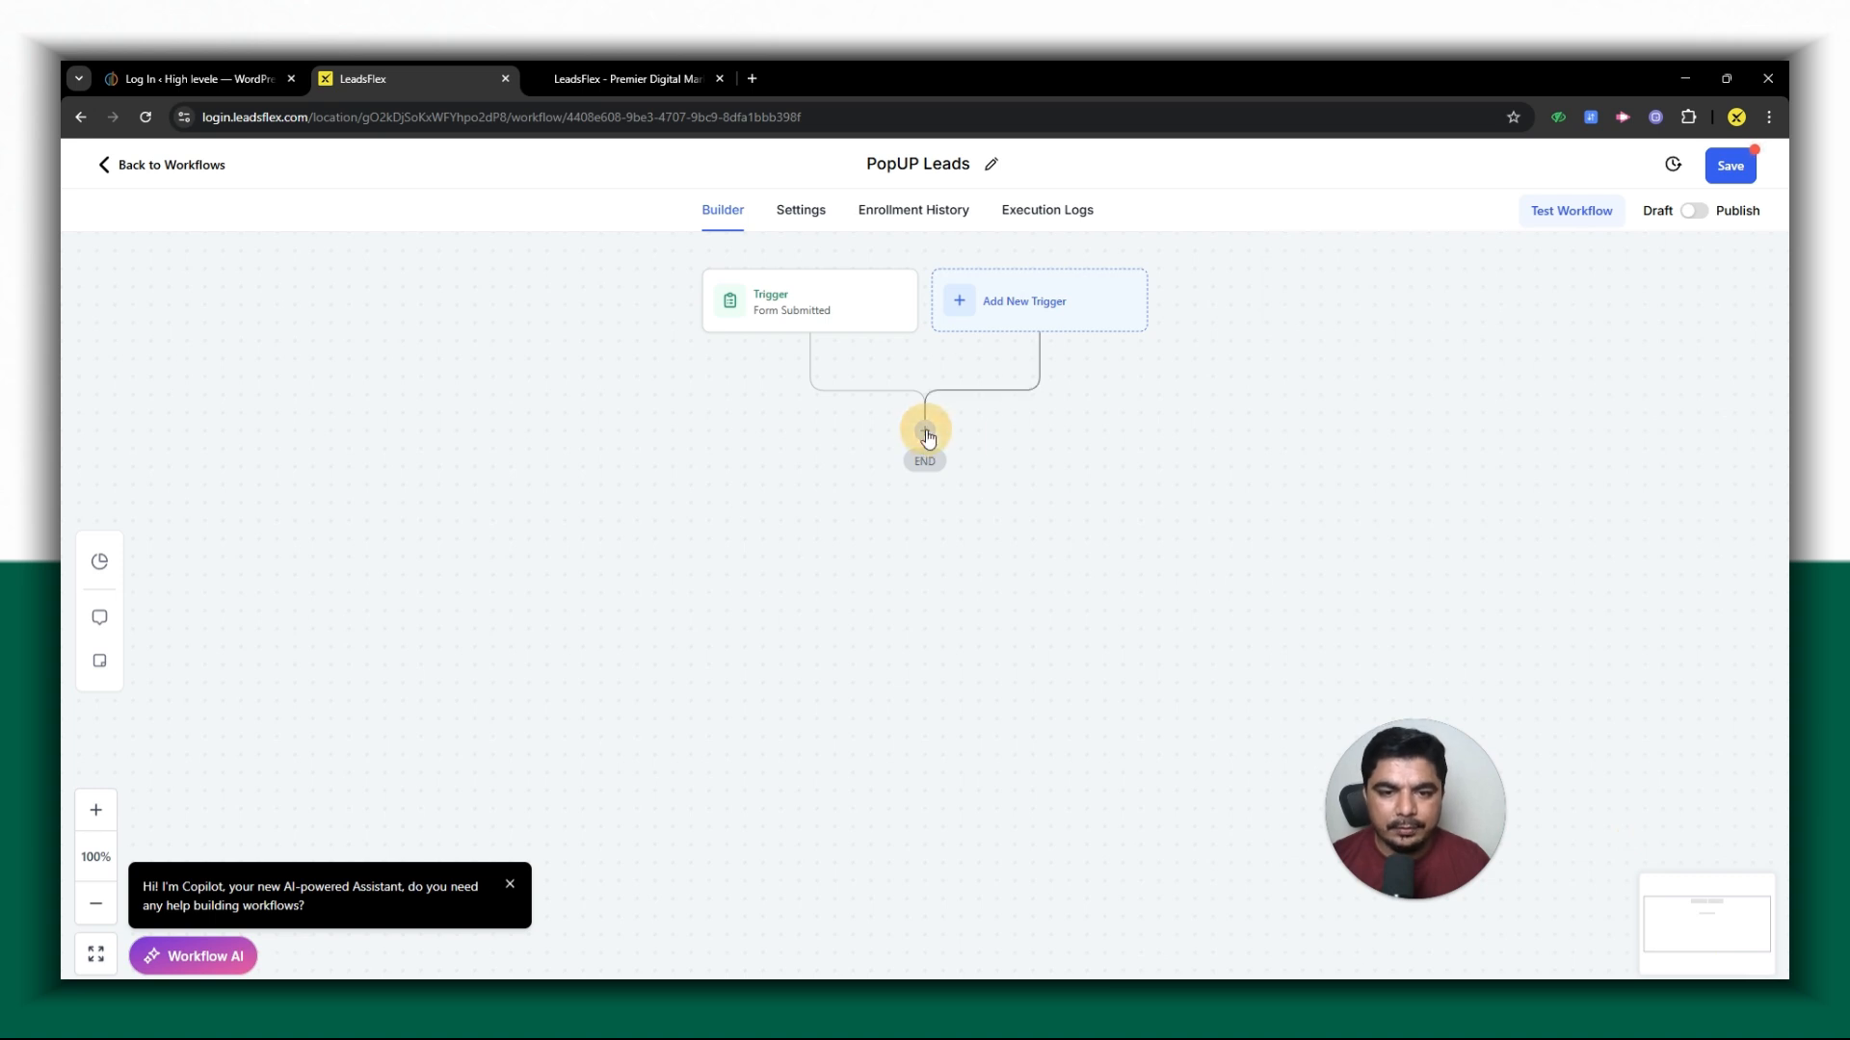
{"action": "type", "text": "add"}
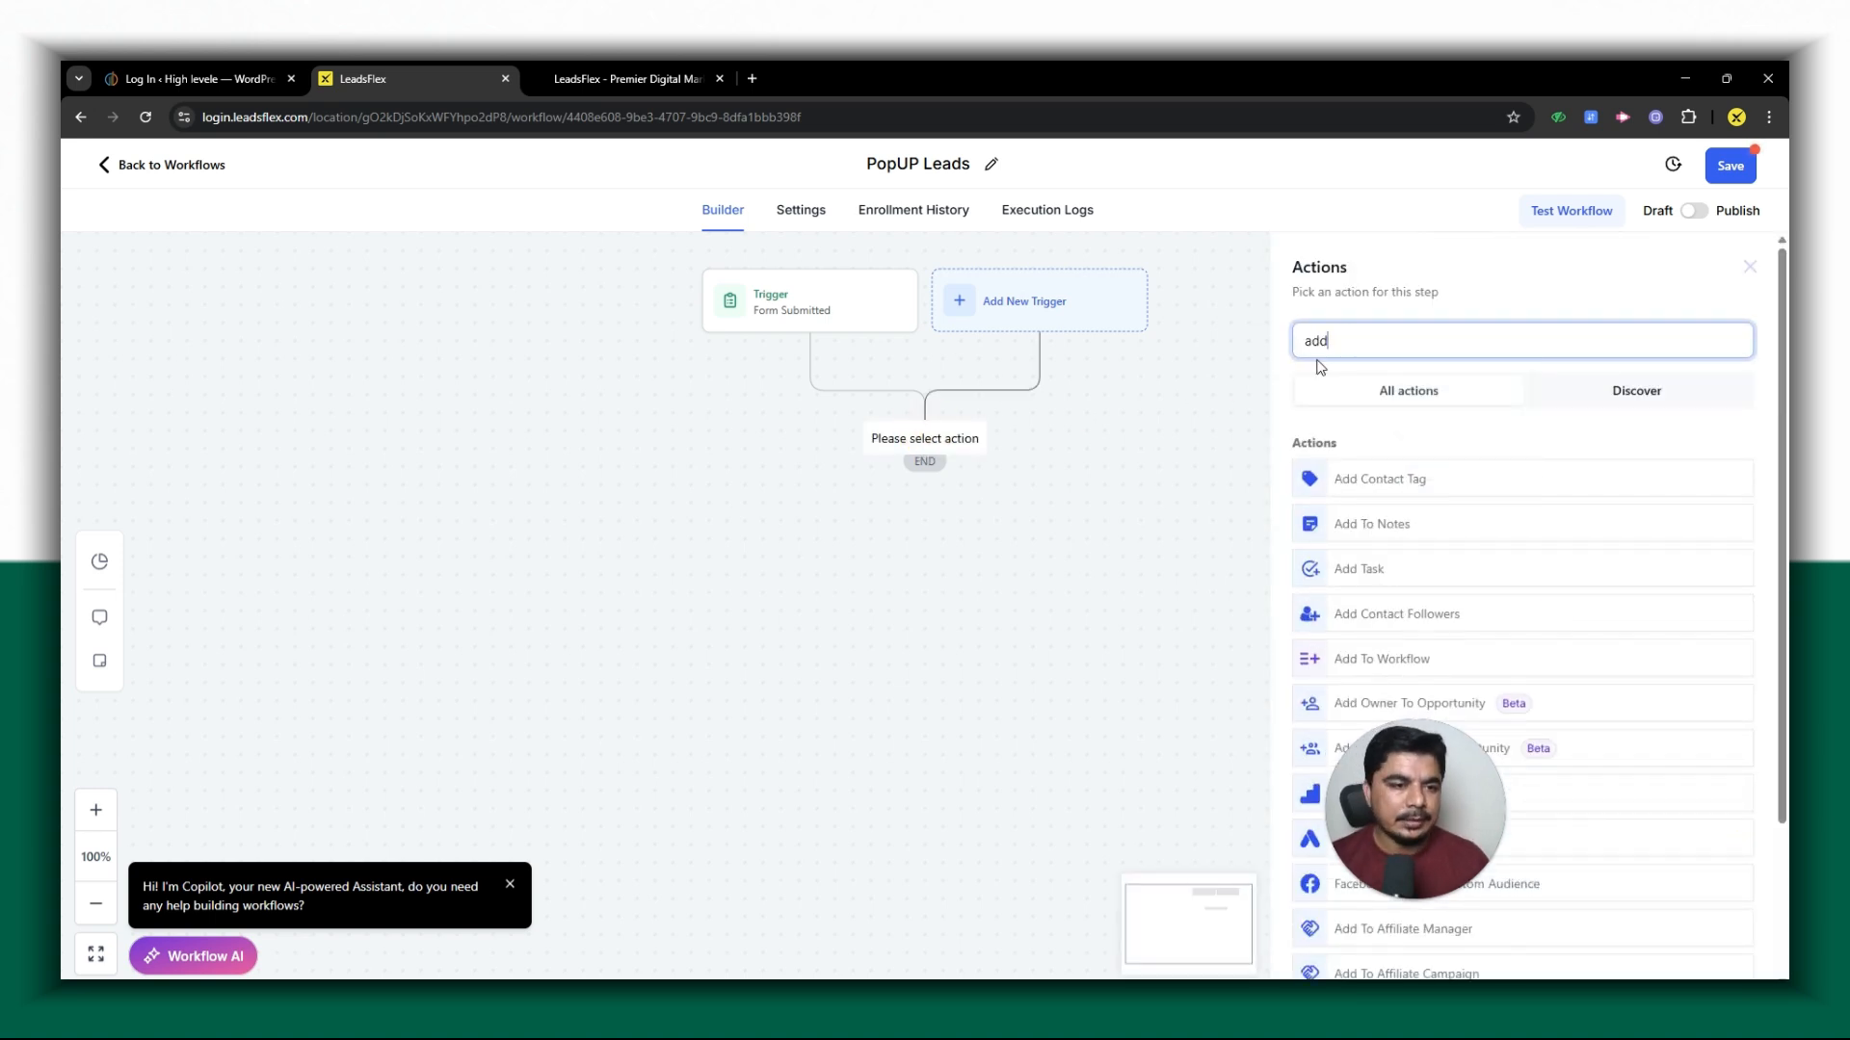
{"action": "left_click", "coordinate": [1356, 480]}
{"action": "left_click", "coordinate": [1344, 459]}
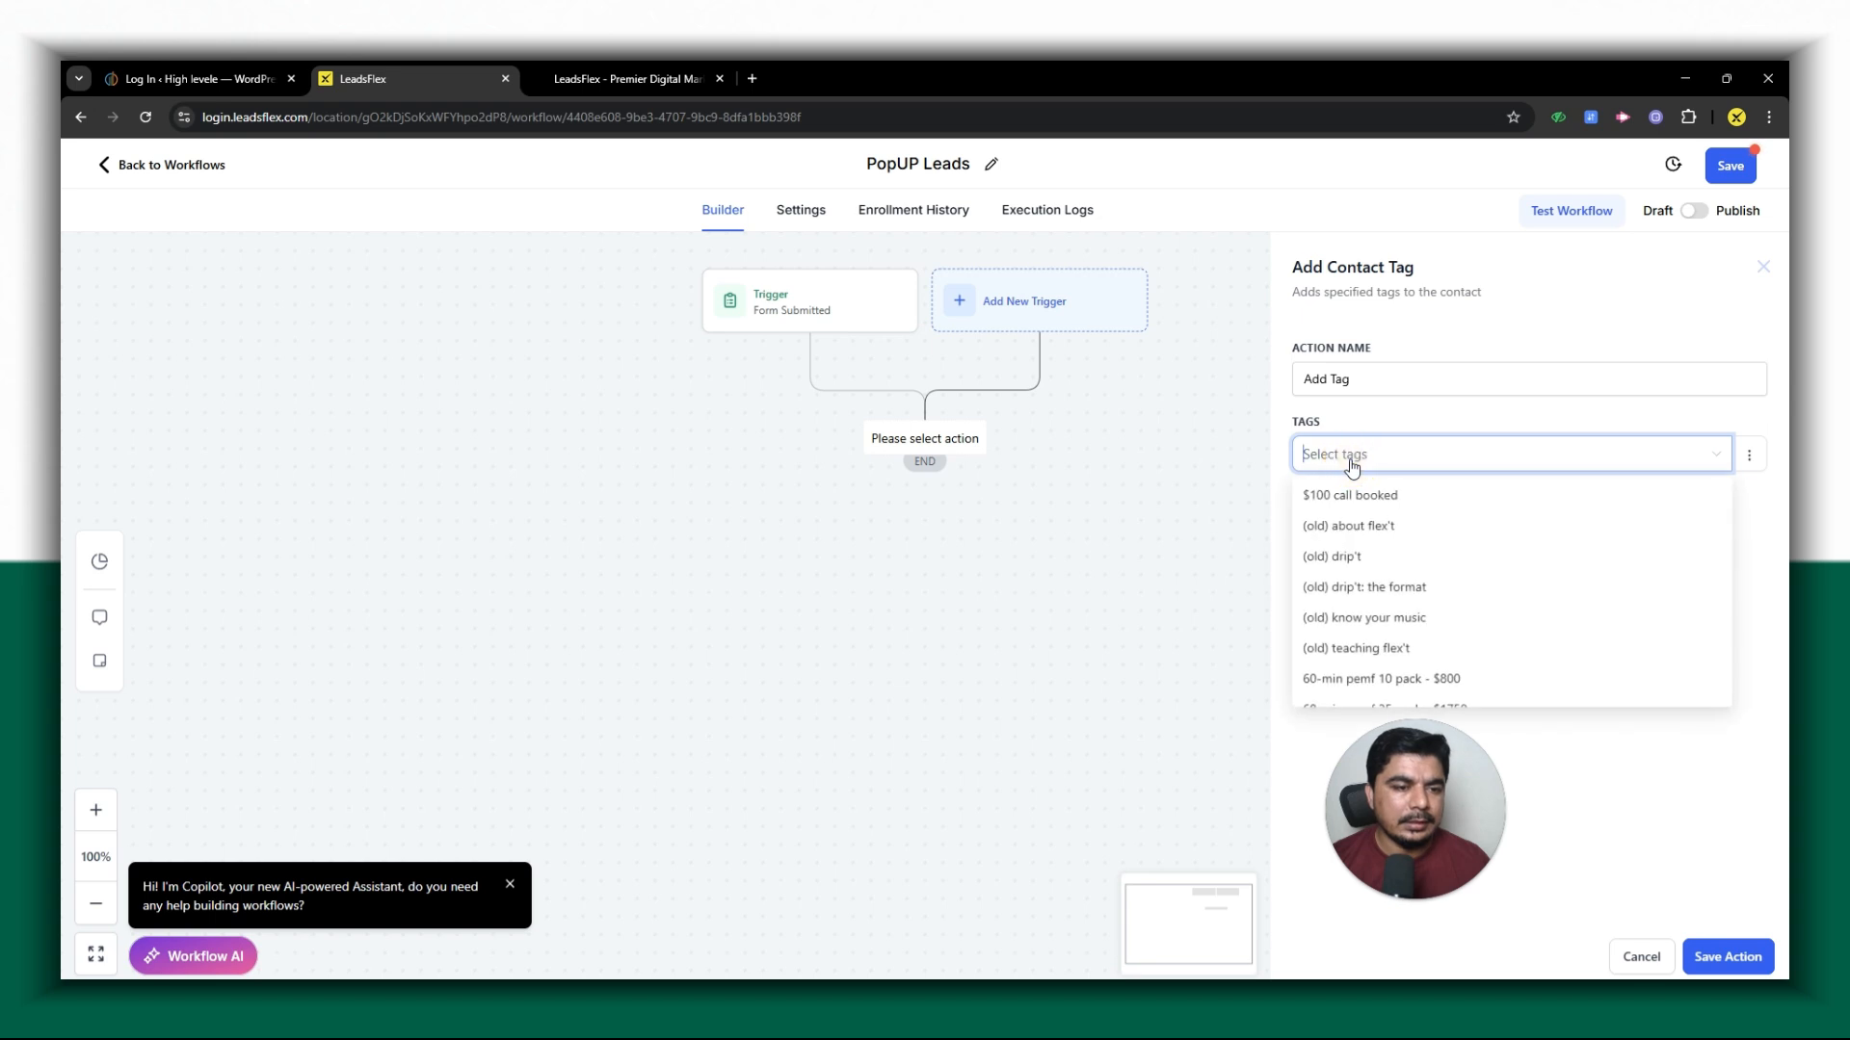
{"action": "type", "text": "leads"}
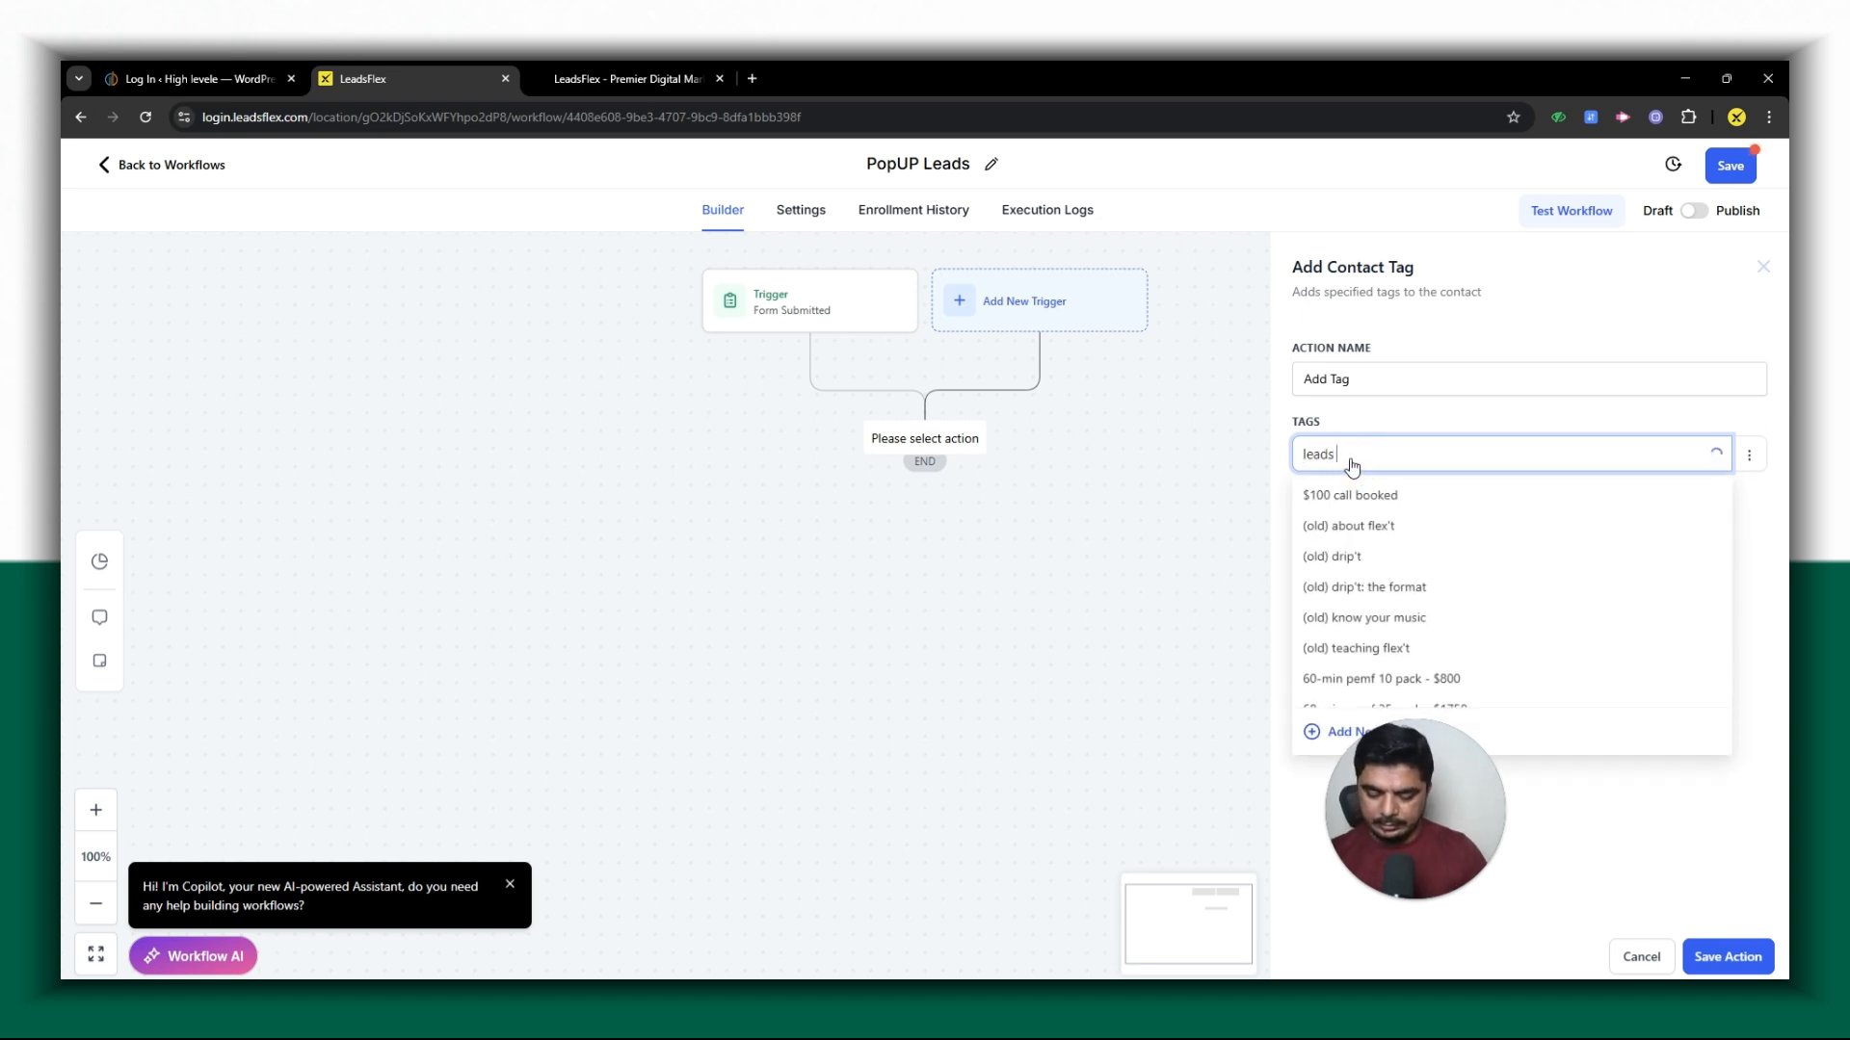
{"action": "left_click", "coordinate": [1358, 588]}
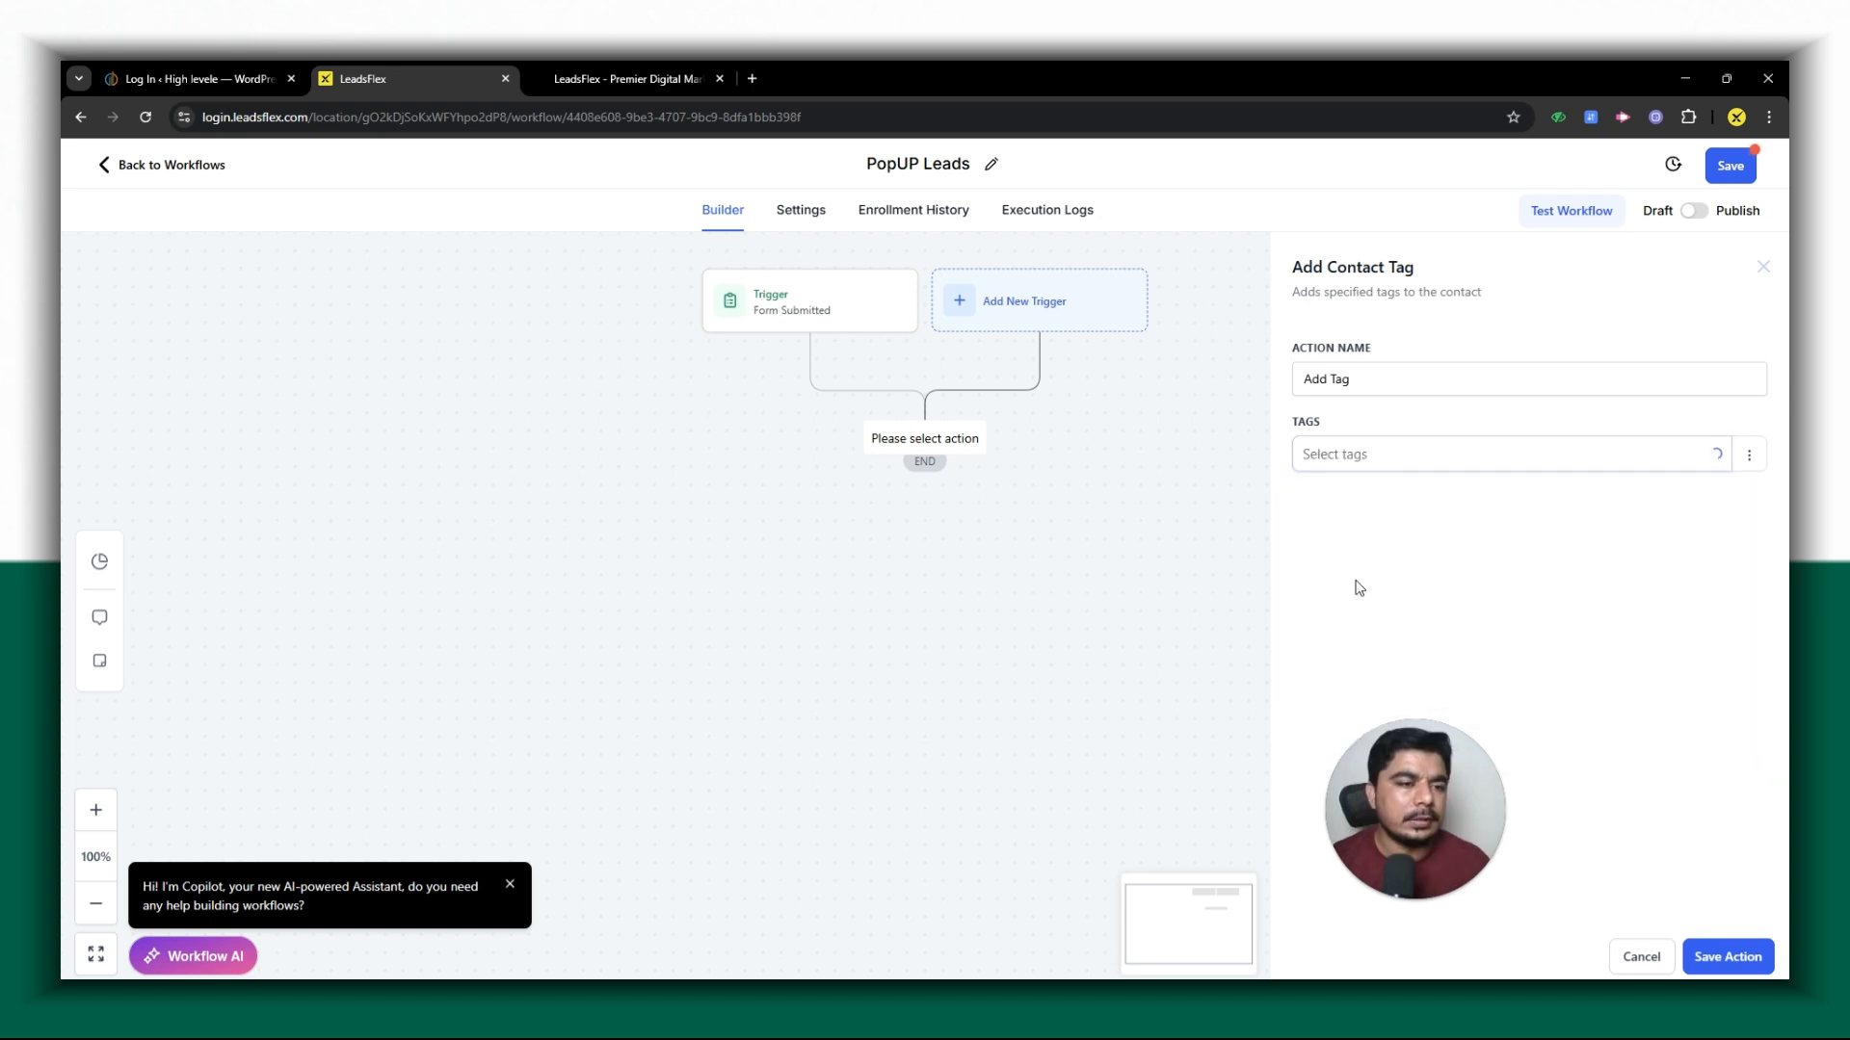
{"action": "left_click", "coordinate": [1712, 963]}
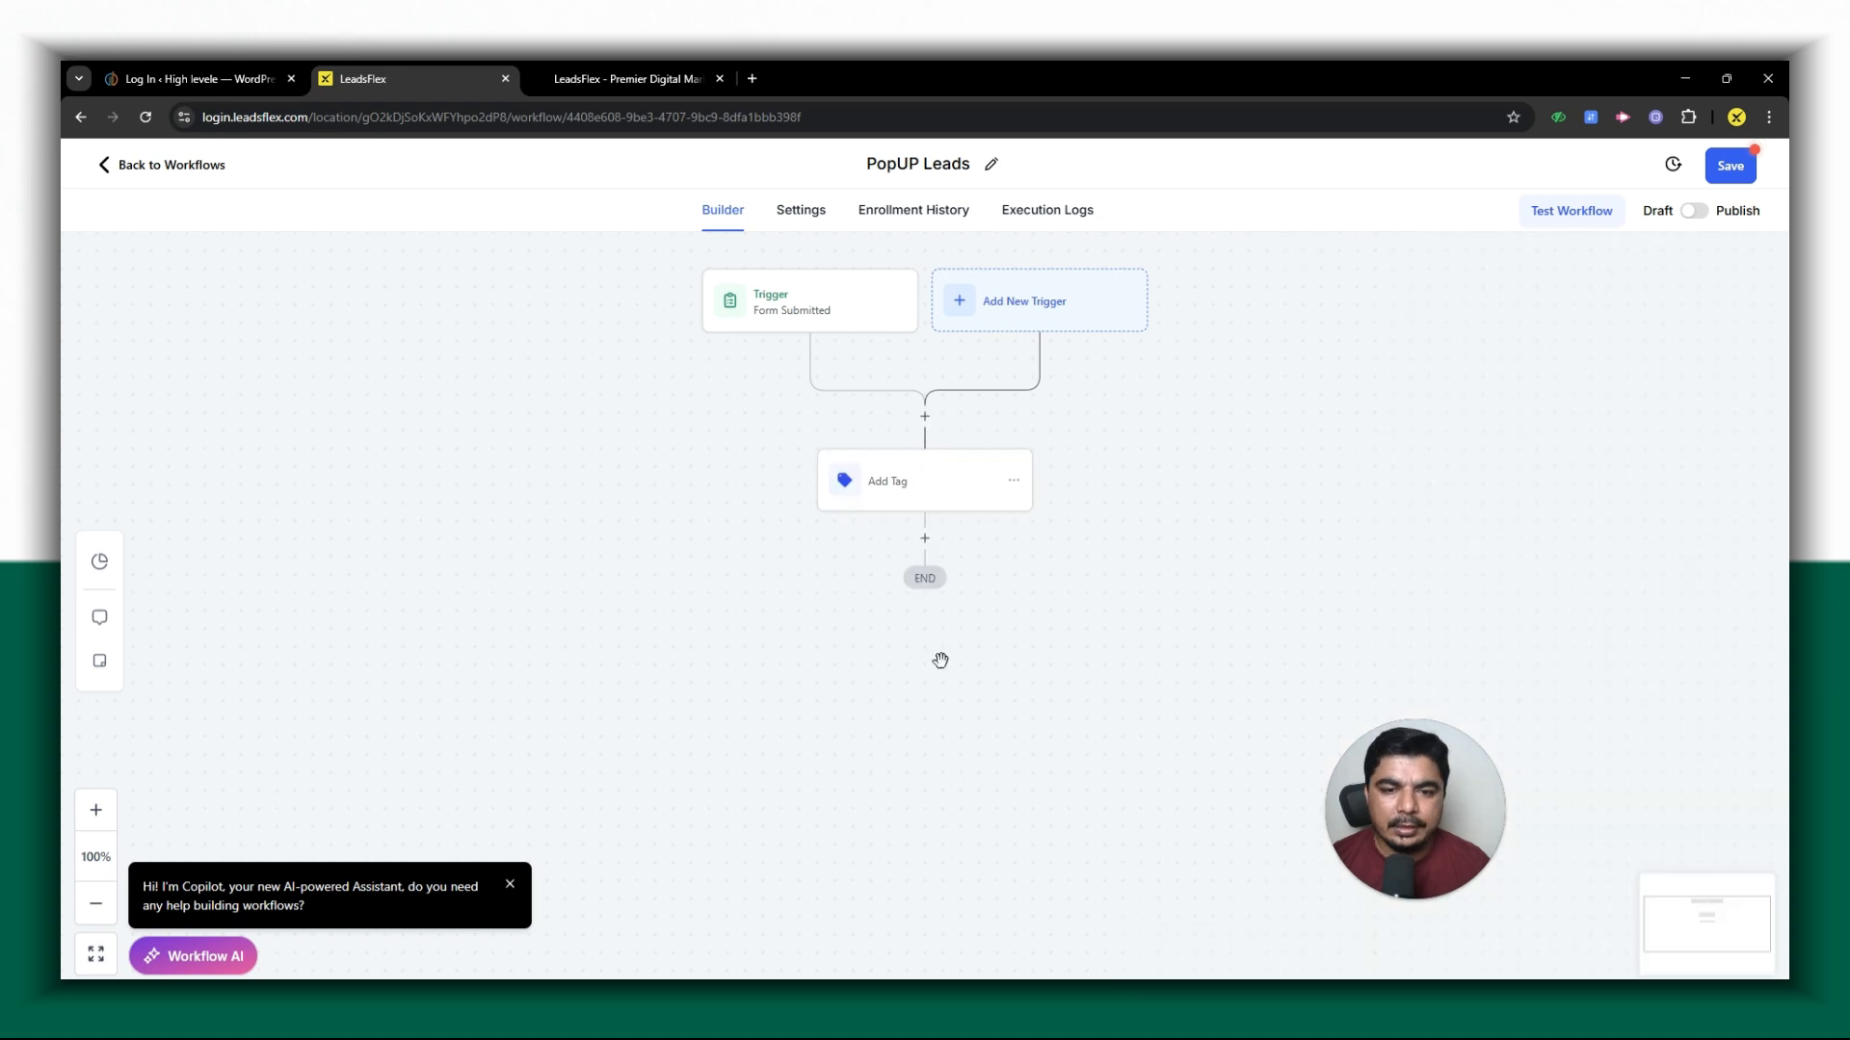
- Add a Create/Update Opportunity action after Add Tag, with pipeline DBR and pipeline stage Interested
{"action": "left_click", "coordinate": [927, 539]}
{"action": "type", "text": "crea"}
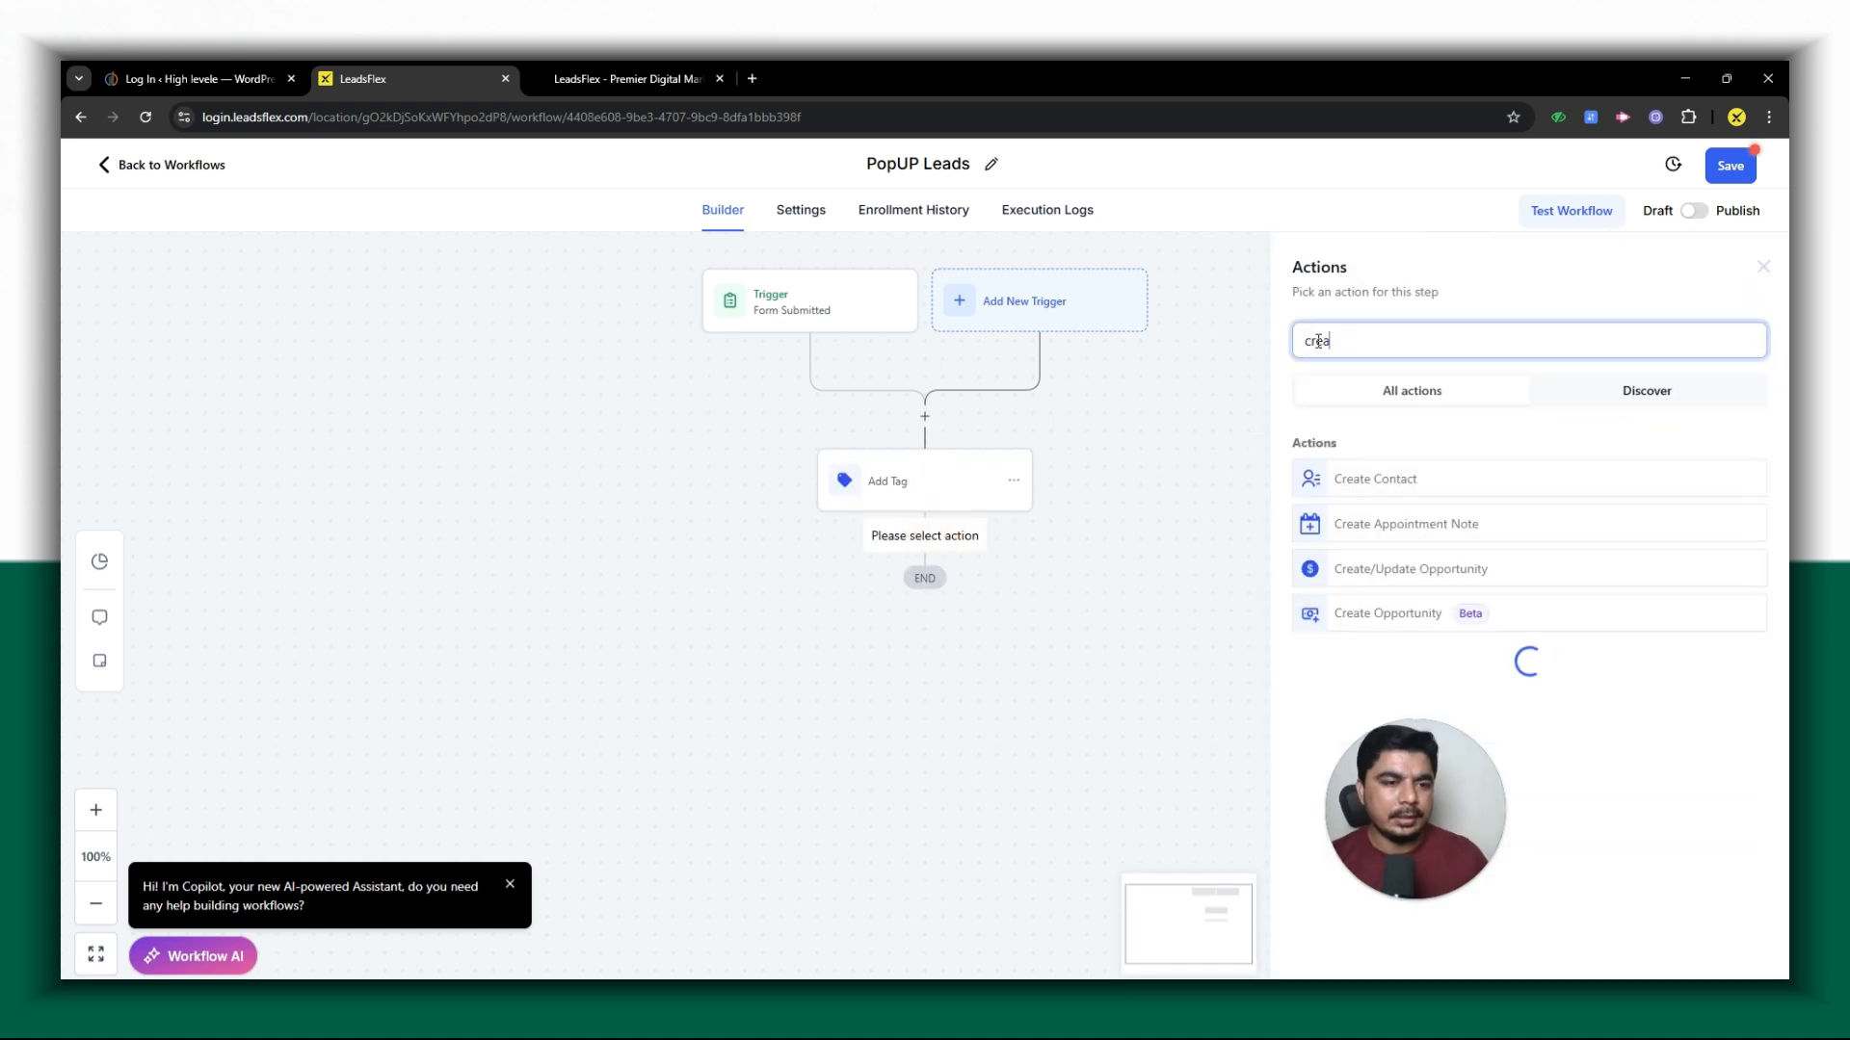
{"action": "left_click", "coordinate": [1442, 570]}
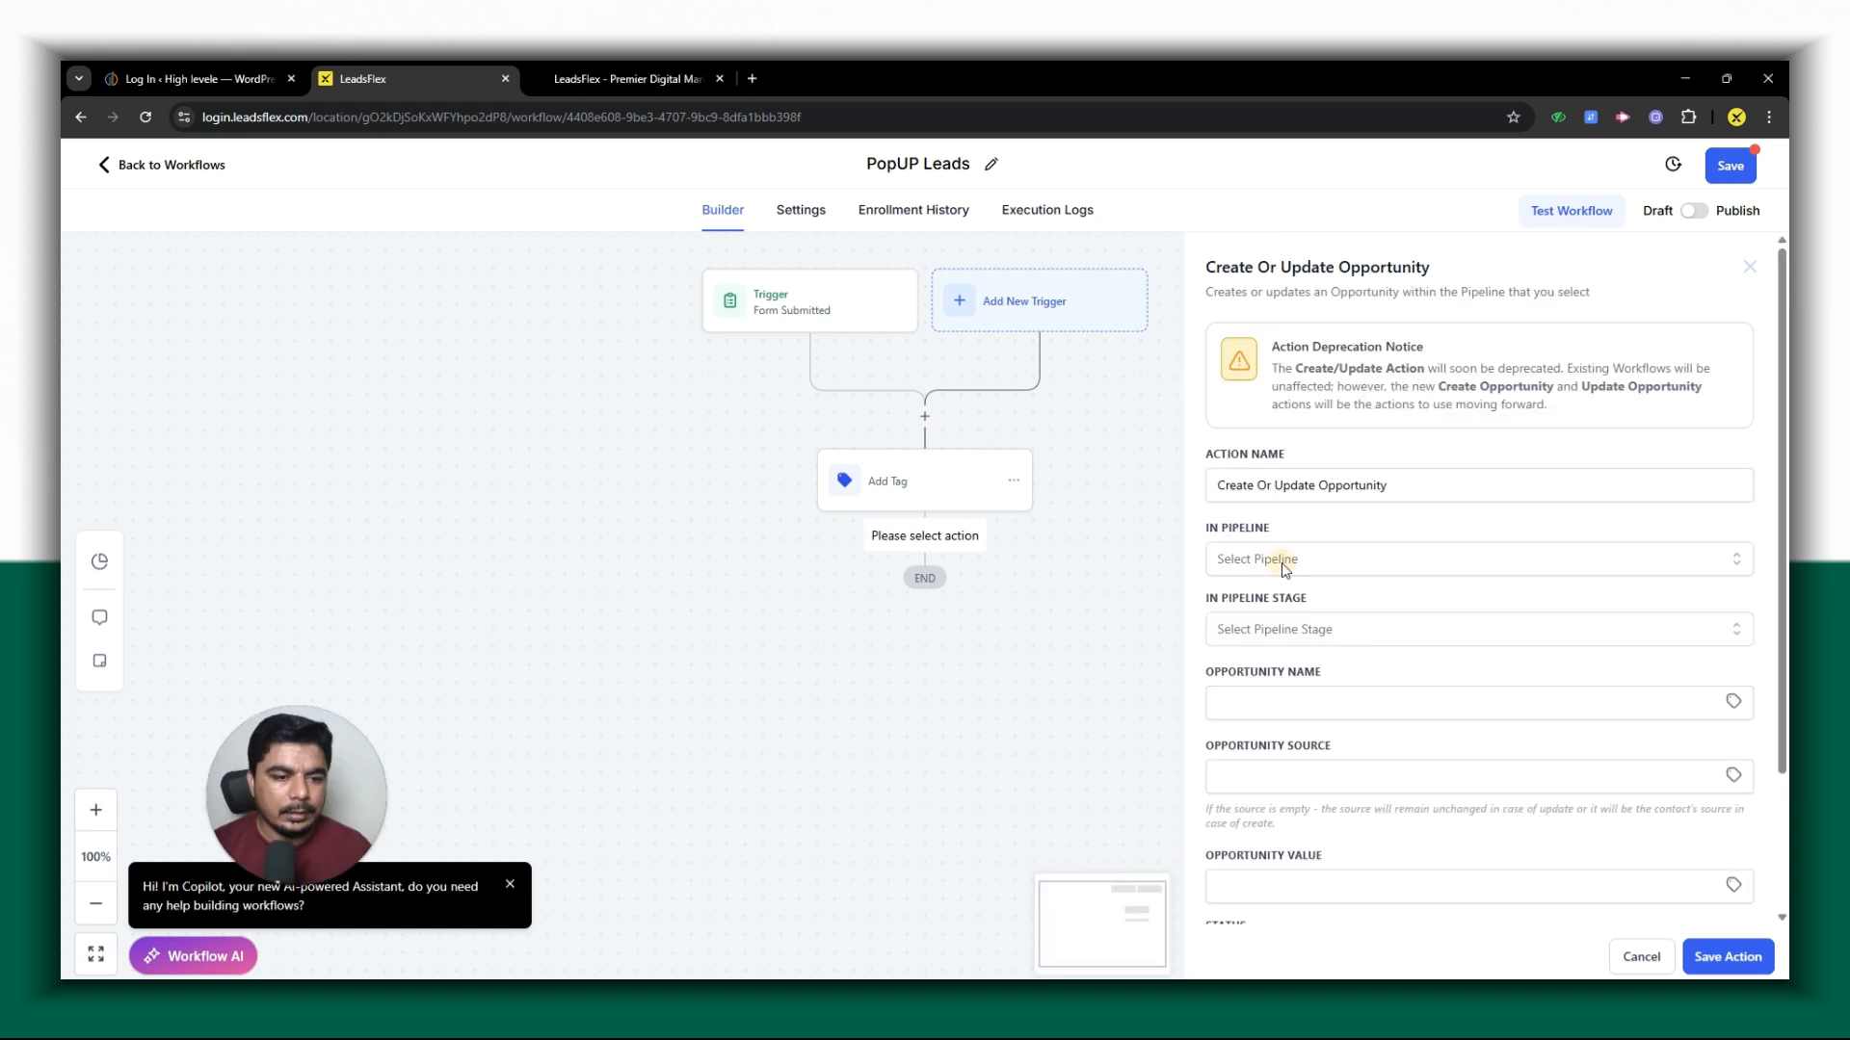
{"action": "left_click", "coordinate": [1280, 558]}
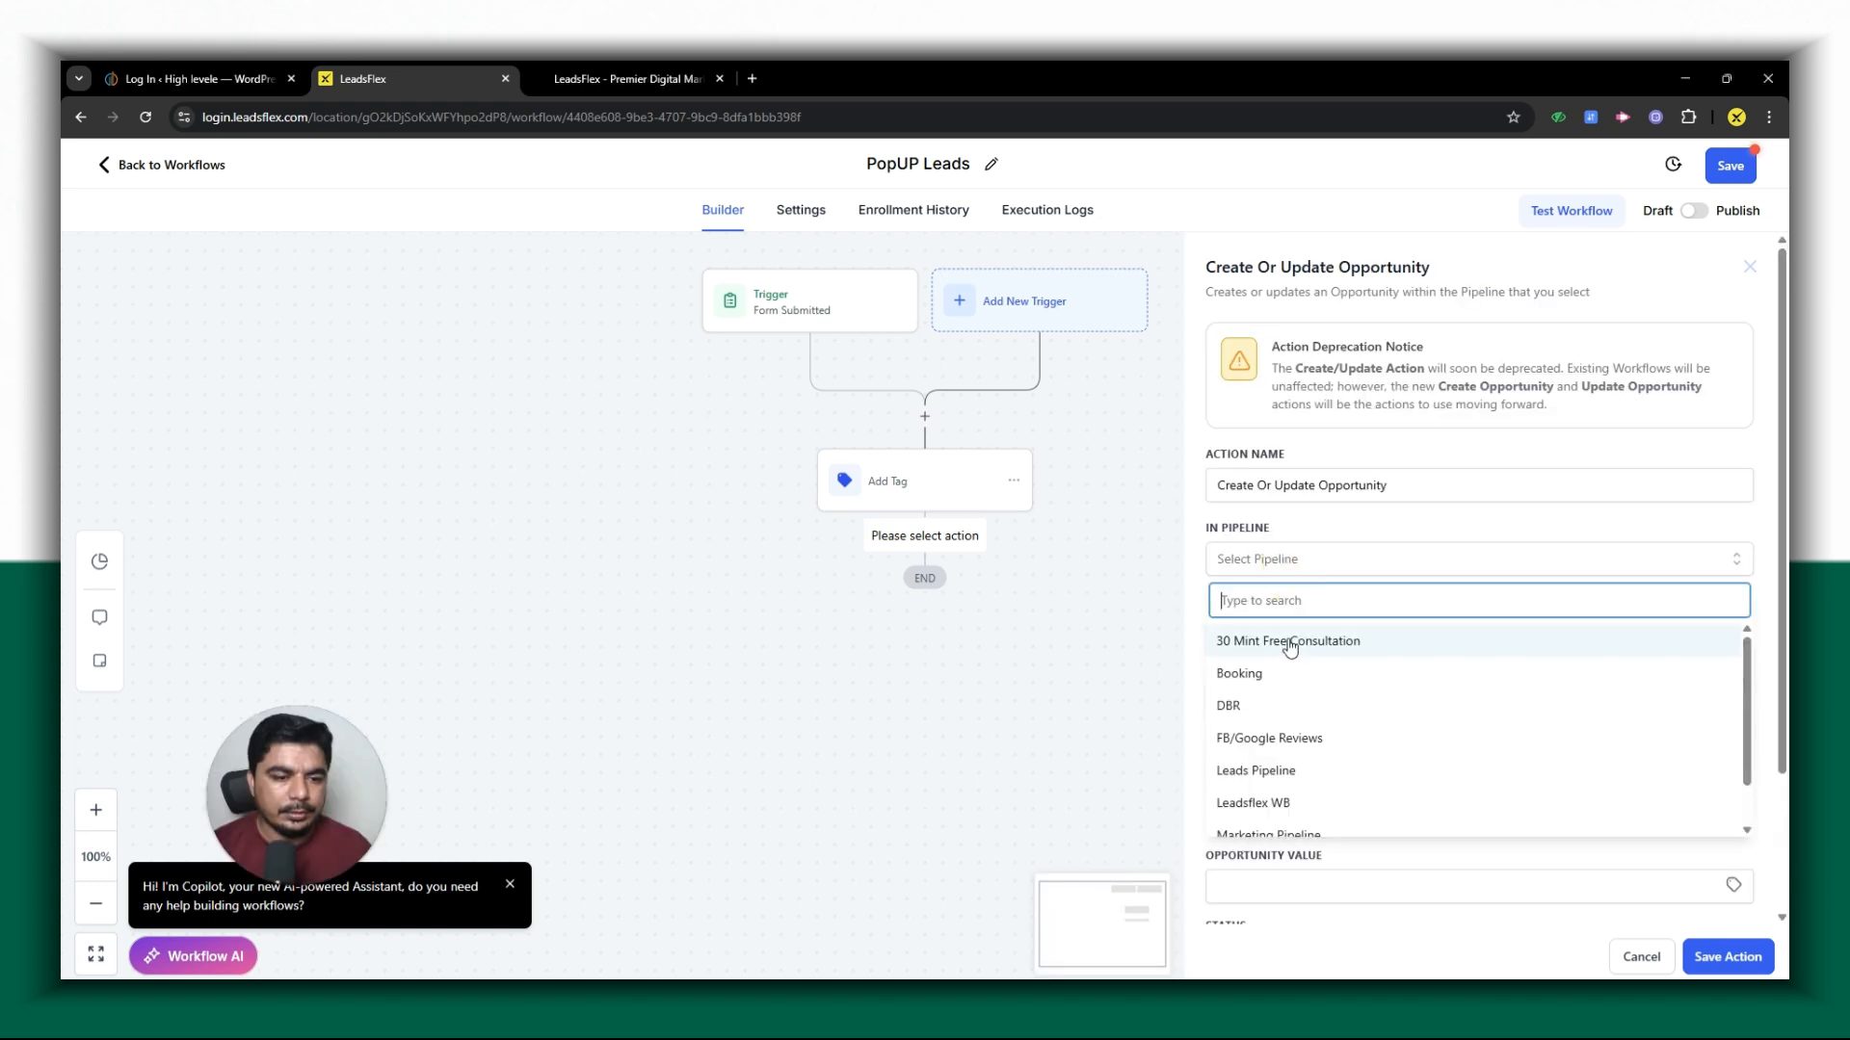
{"action": "left_click", "coordinate": [1262, 703]}
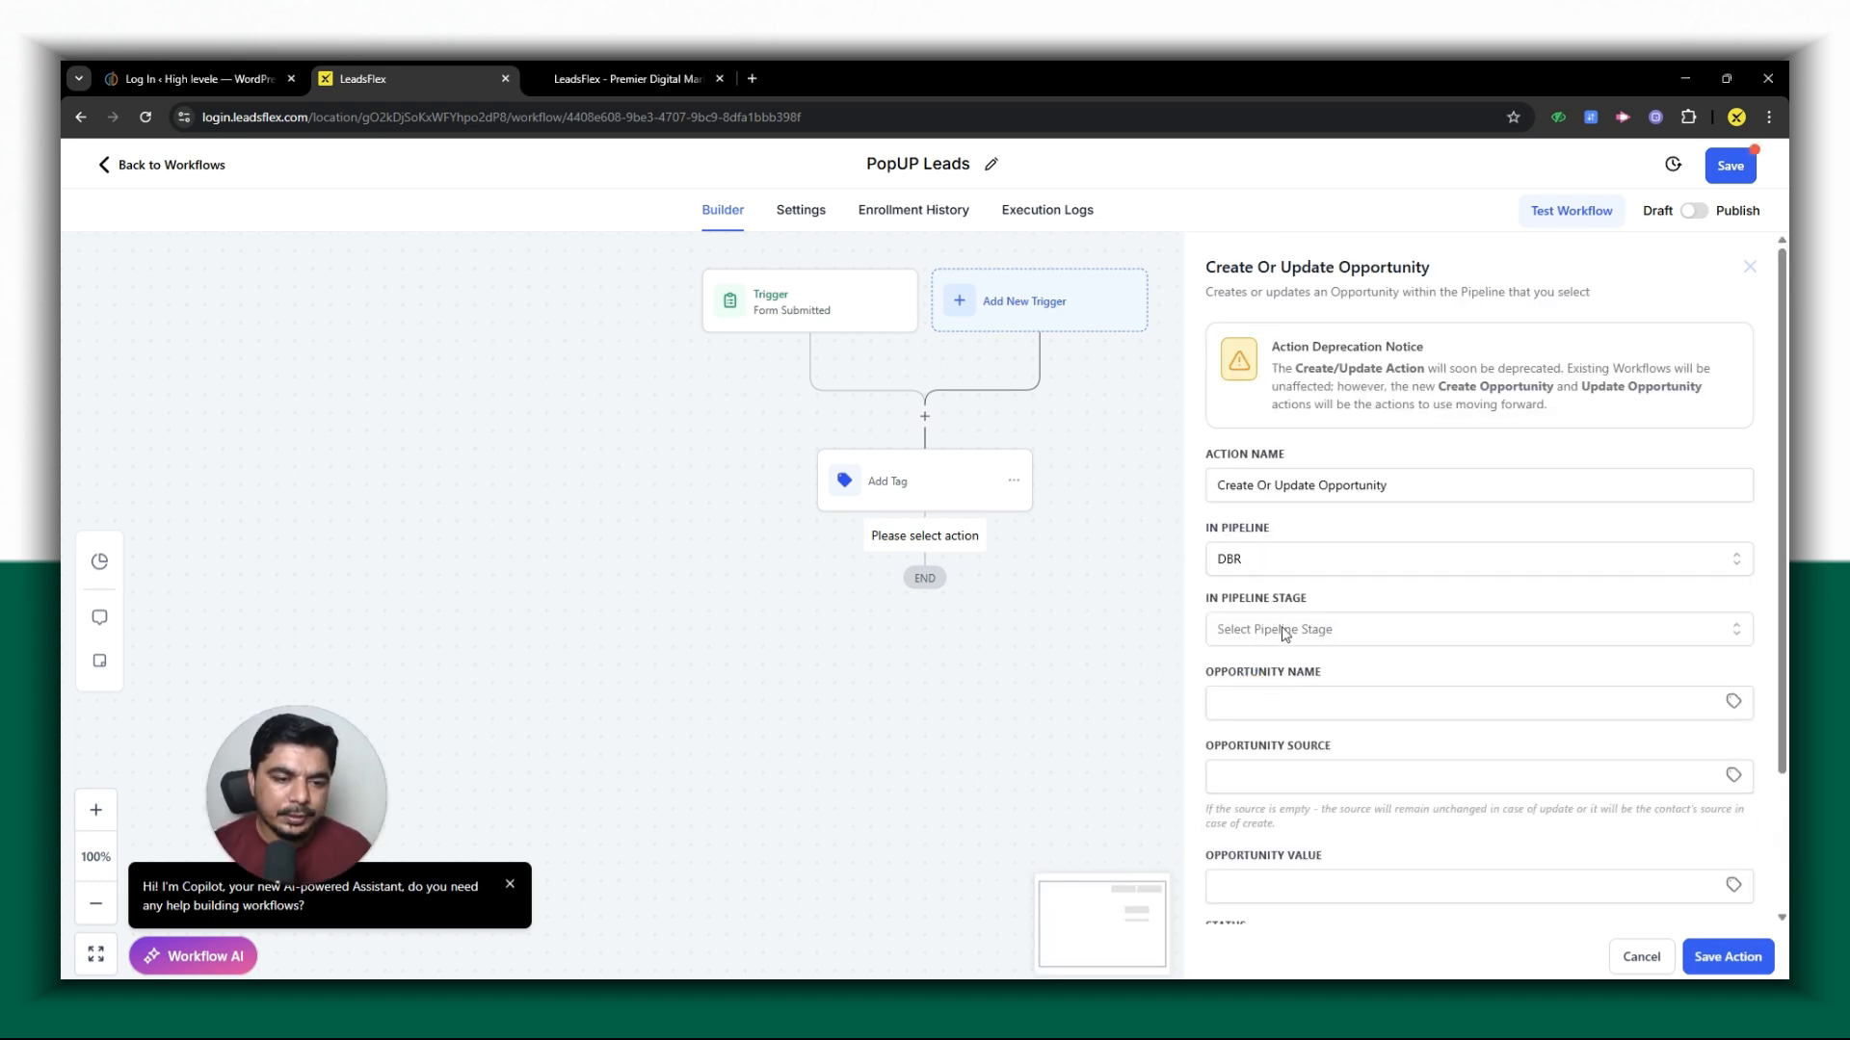
{"action": "left_click", "coordinate": [1284, 631]}
{"action": "left_click", "coordinate": [1282, 715]}
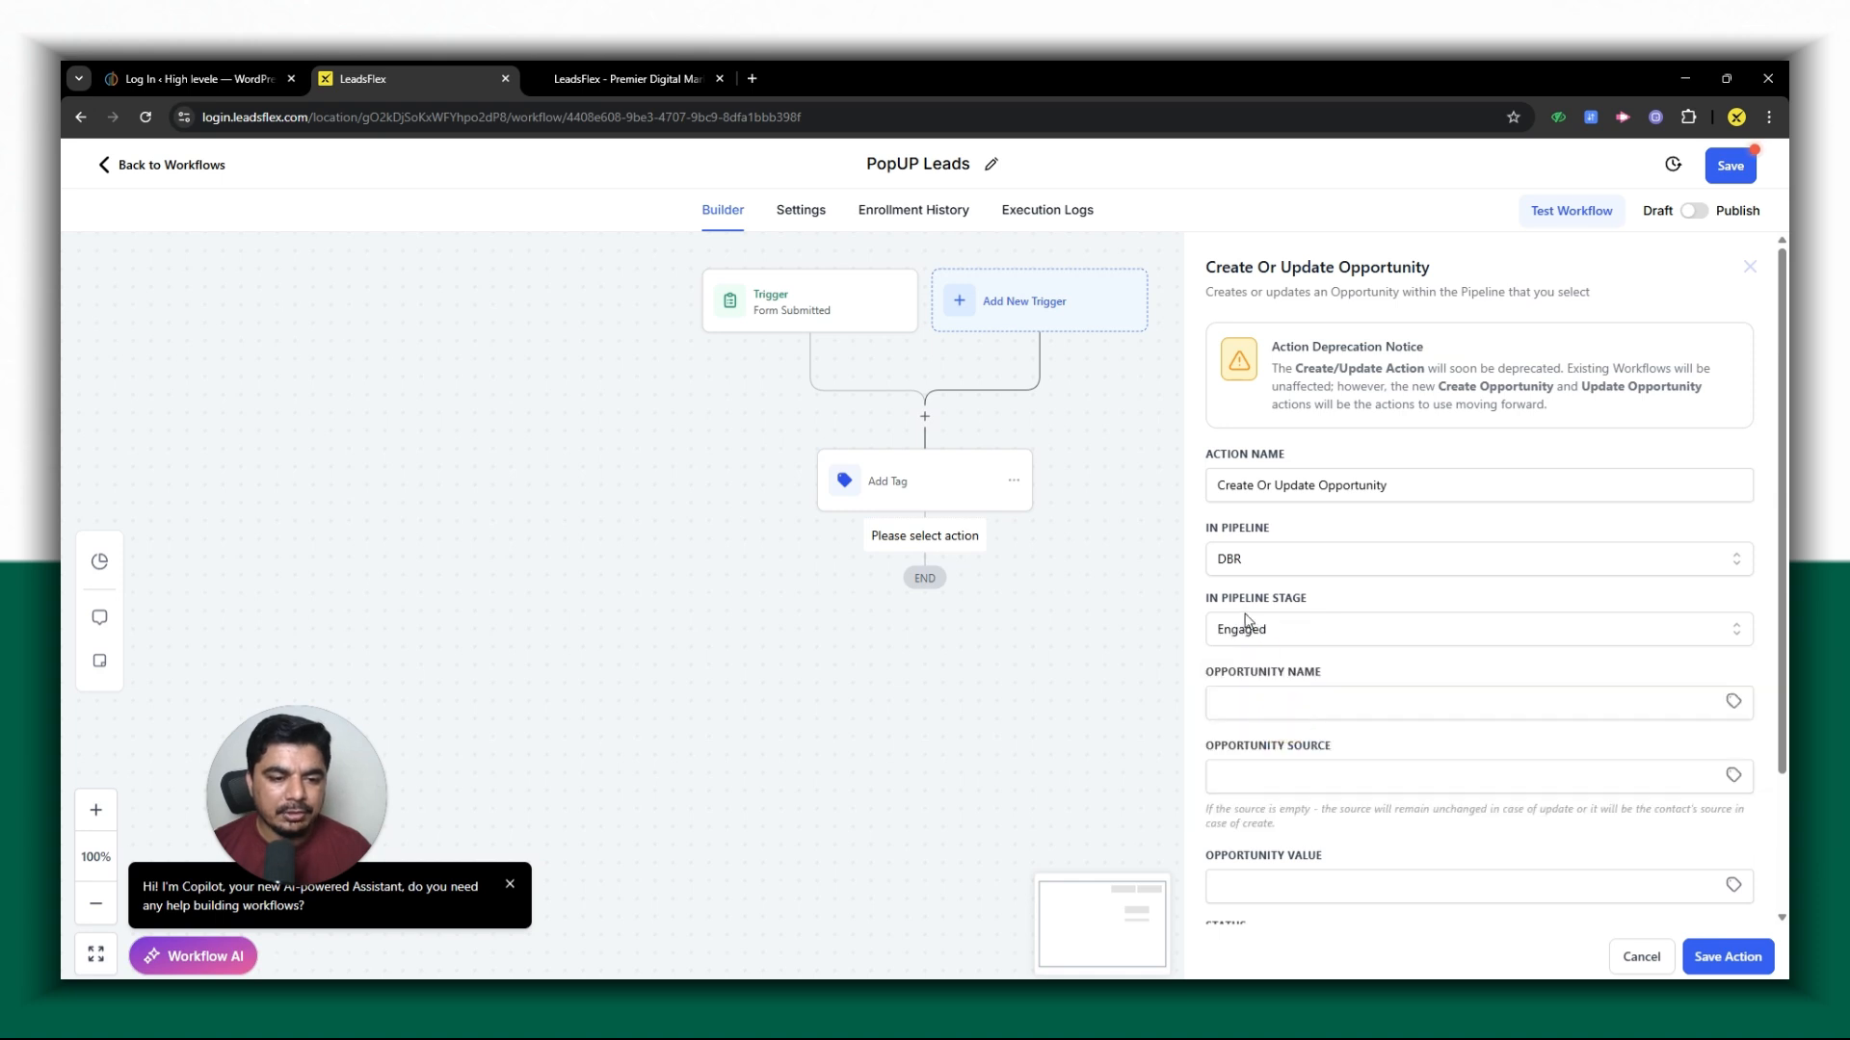
{"action": "left_click", "coordinate": [1245, 621]}
{"action": "left_click", "coordinate": [1270, 743]}
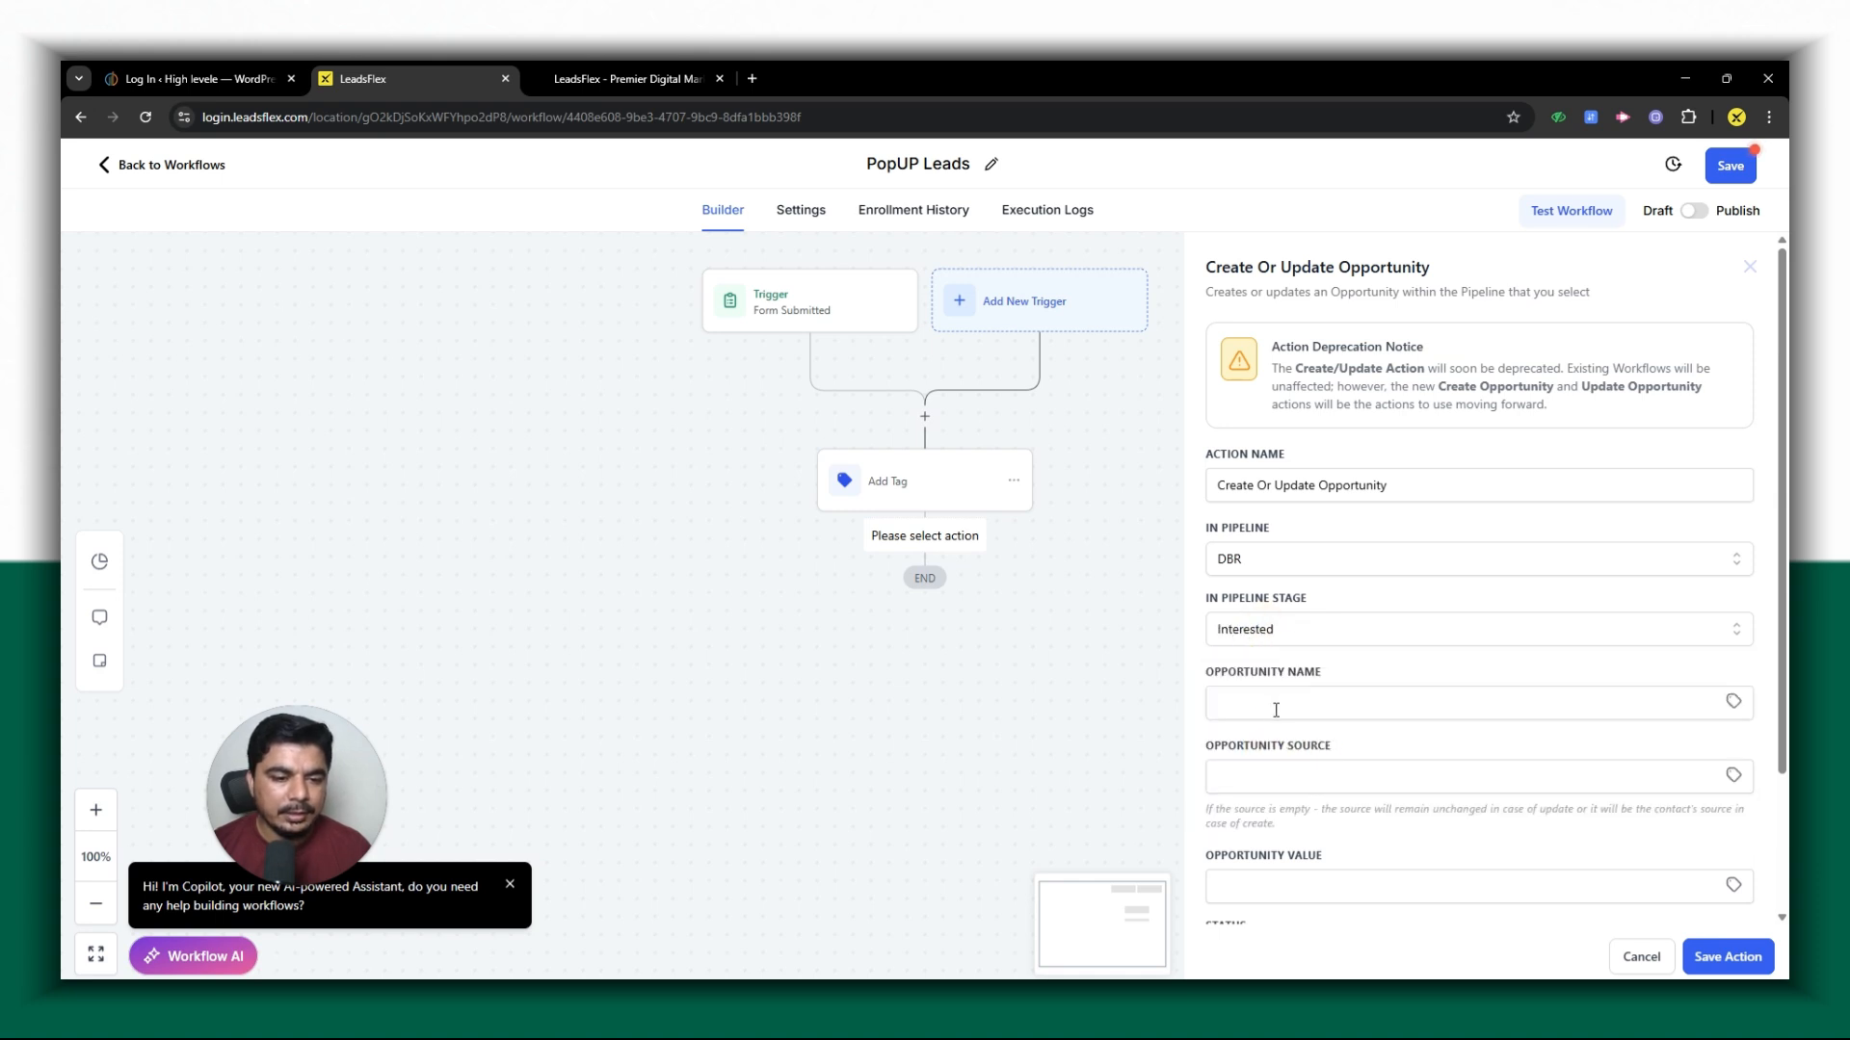
- Set the opportunity name to {{contact.name}} and the status to open, leaving the source empty, and save the action
{"action": "left_click", "coordinate": [1349, 749]}
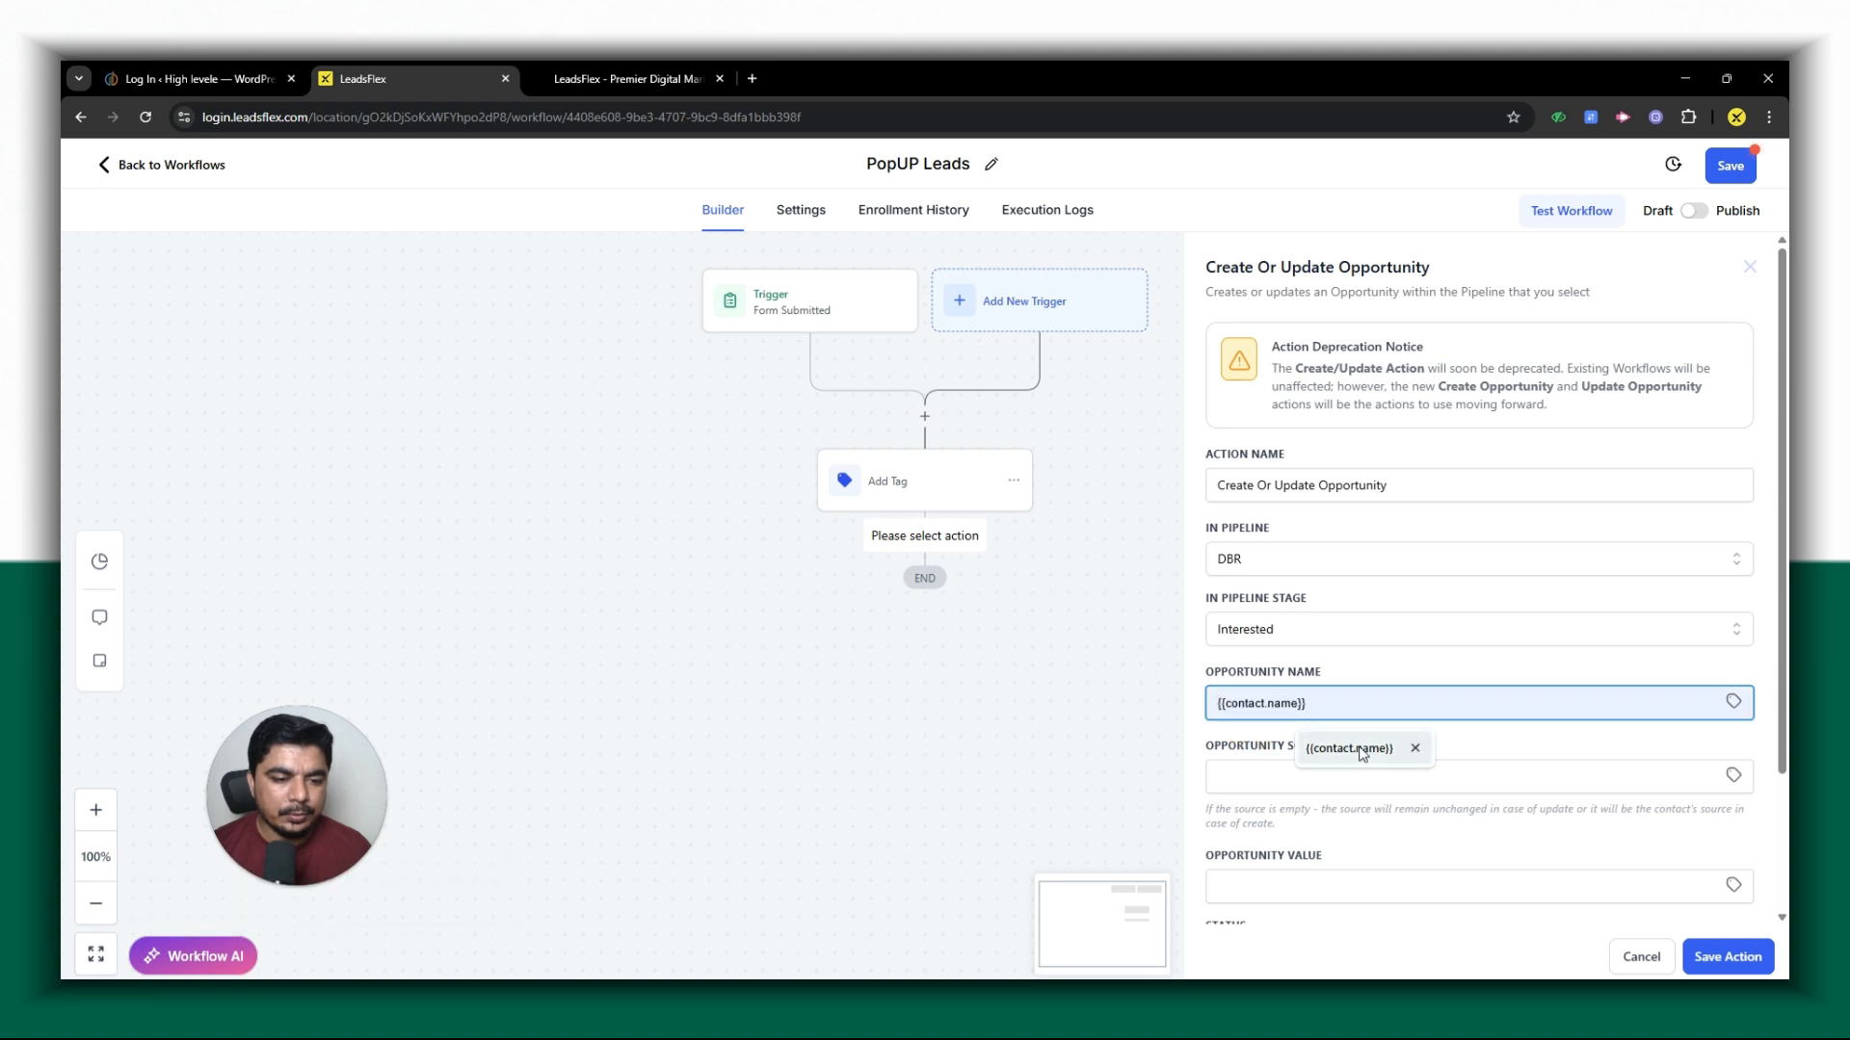
{"action": "left_click", "coordinate": [1243, 775]}
{"action": "left_click", "coordinate": [1306, 821]}
{"action": "left_click", "coordinate": [1307, 822]}
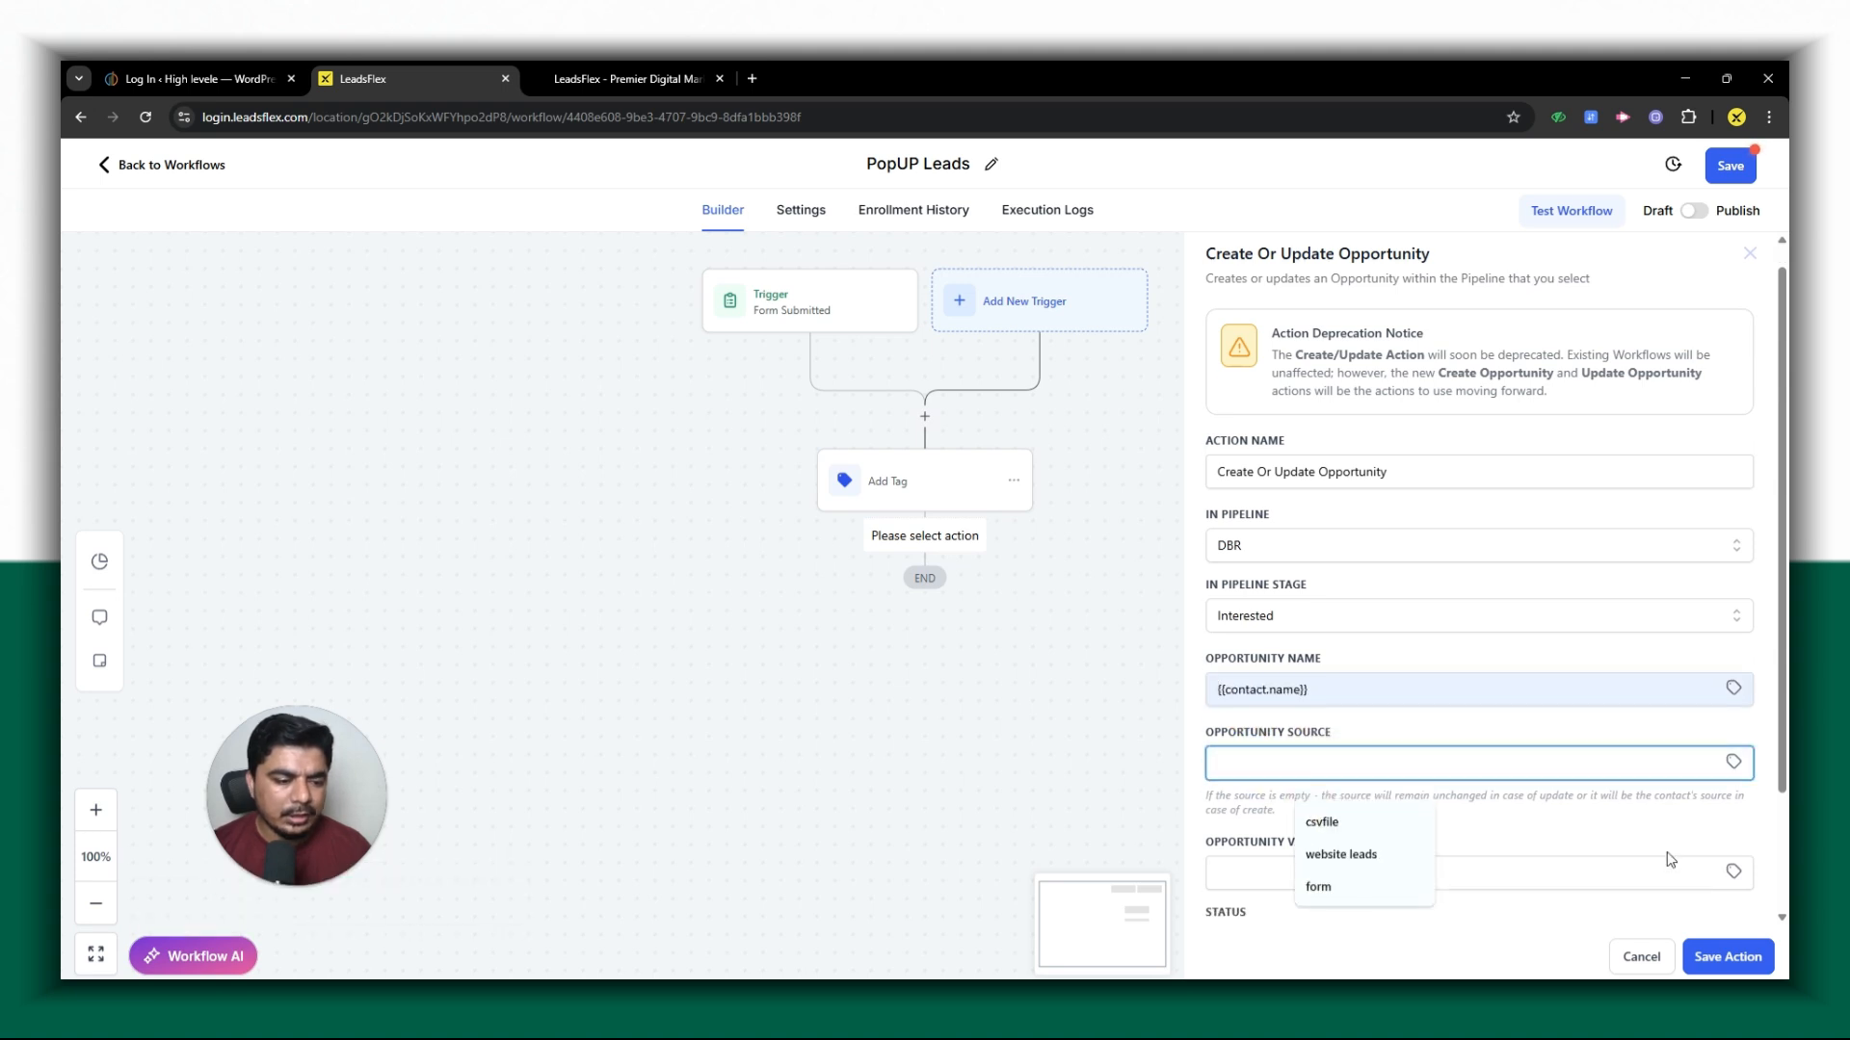
{"action": "scroll", "coordinate": [1204, 761], "scroll_direction": "down", "scroll_amount": 2}
{"action": "left_click", "coordinate": [1279, 782]}
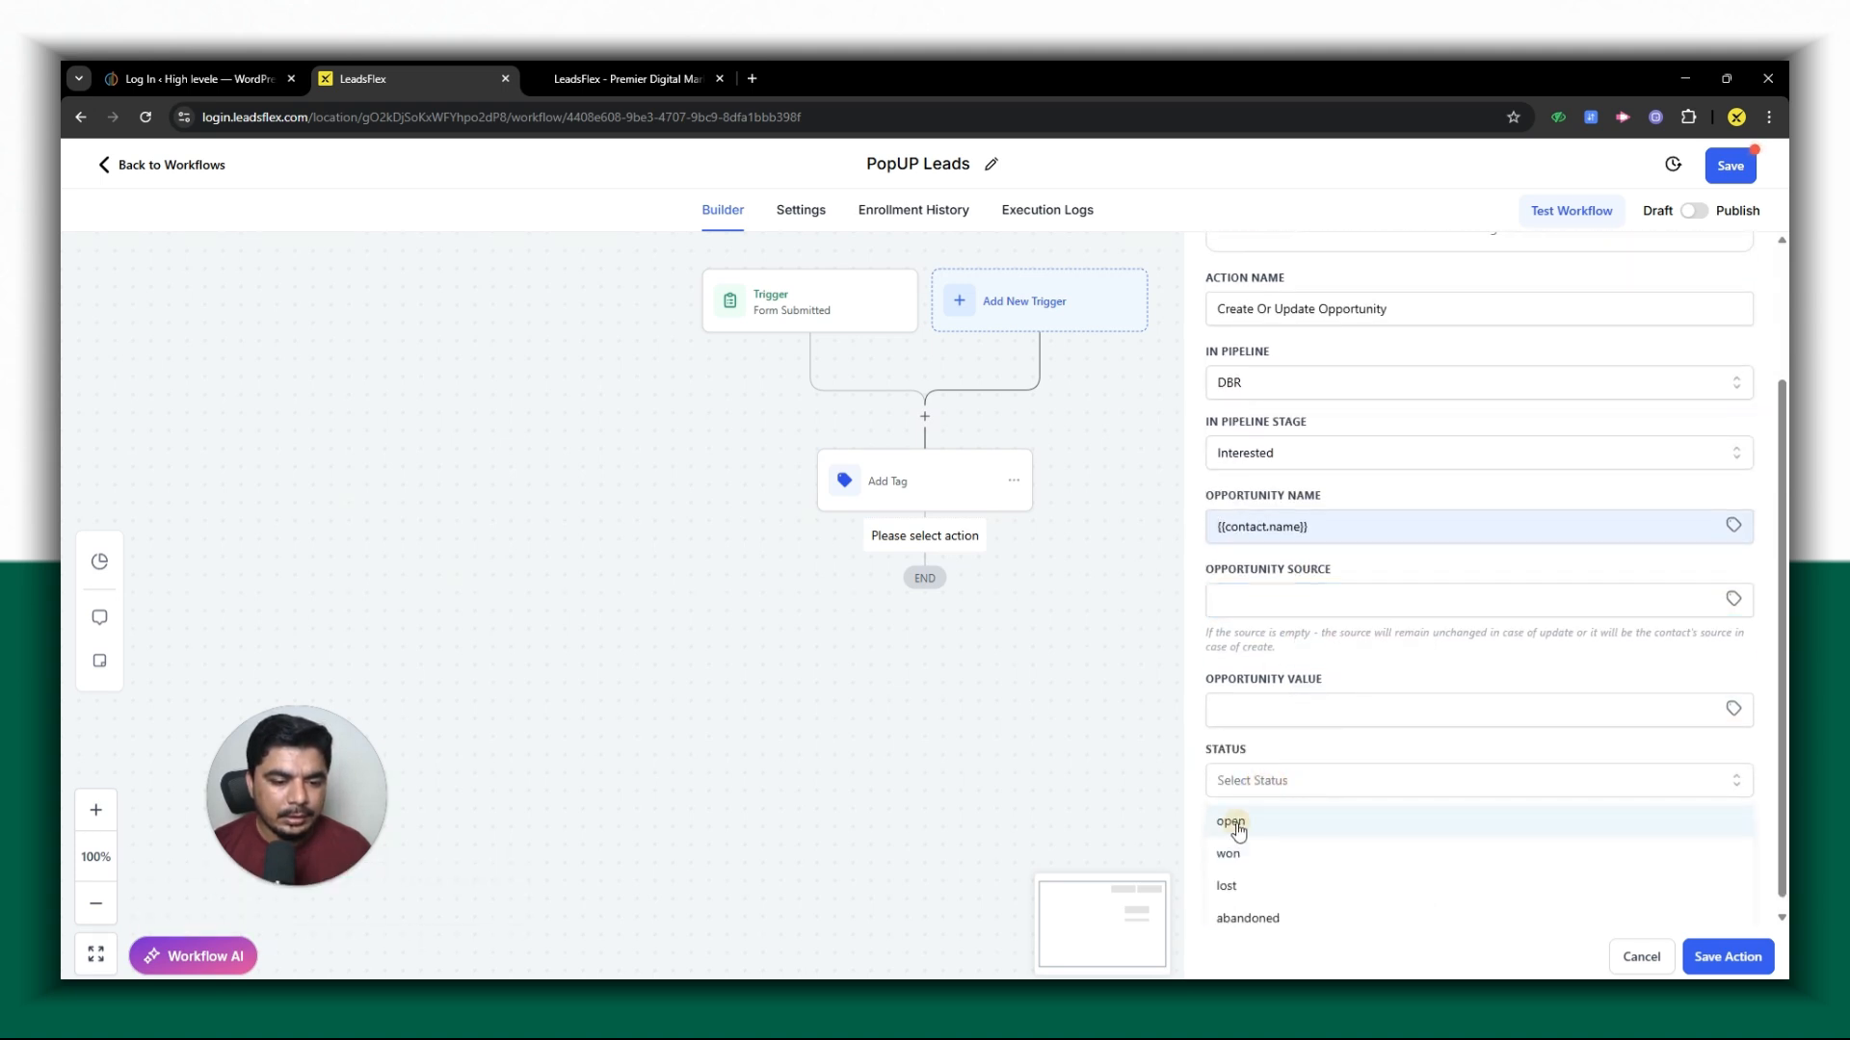
{"action": "left_click", "coordinate": [1233, 825]}
{"action": "left_click", "coordinate": [1702, 960]}
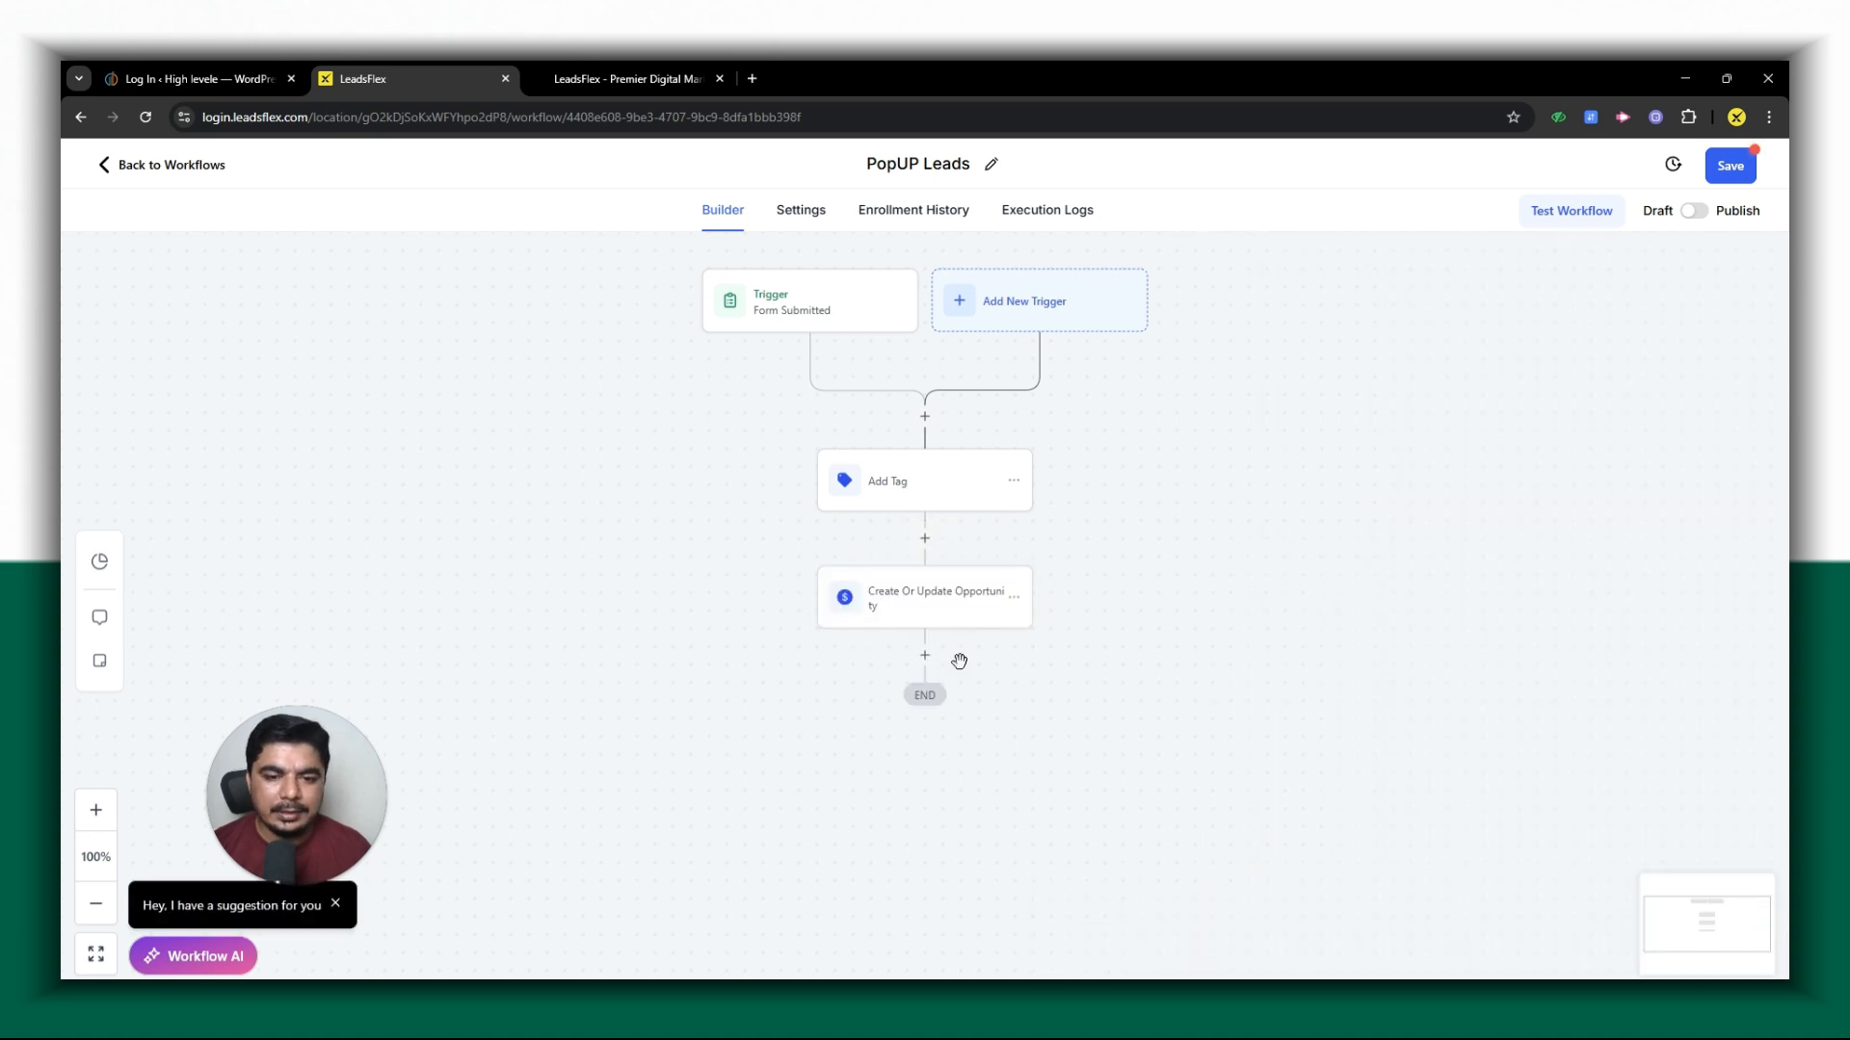
- Add a Send Email action after the opportunity action, with from name {{user.name}}, from email {{user.email}} and subject "Test for now"
{"action": "left_click", "coordinate": [925, 657]}
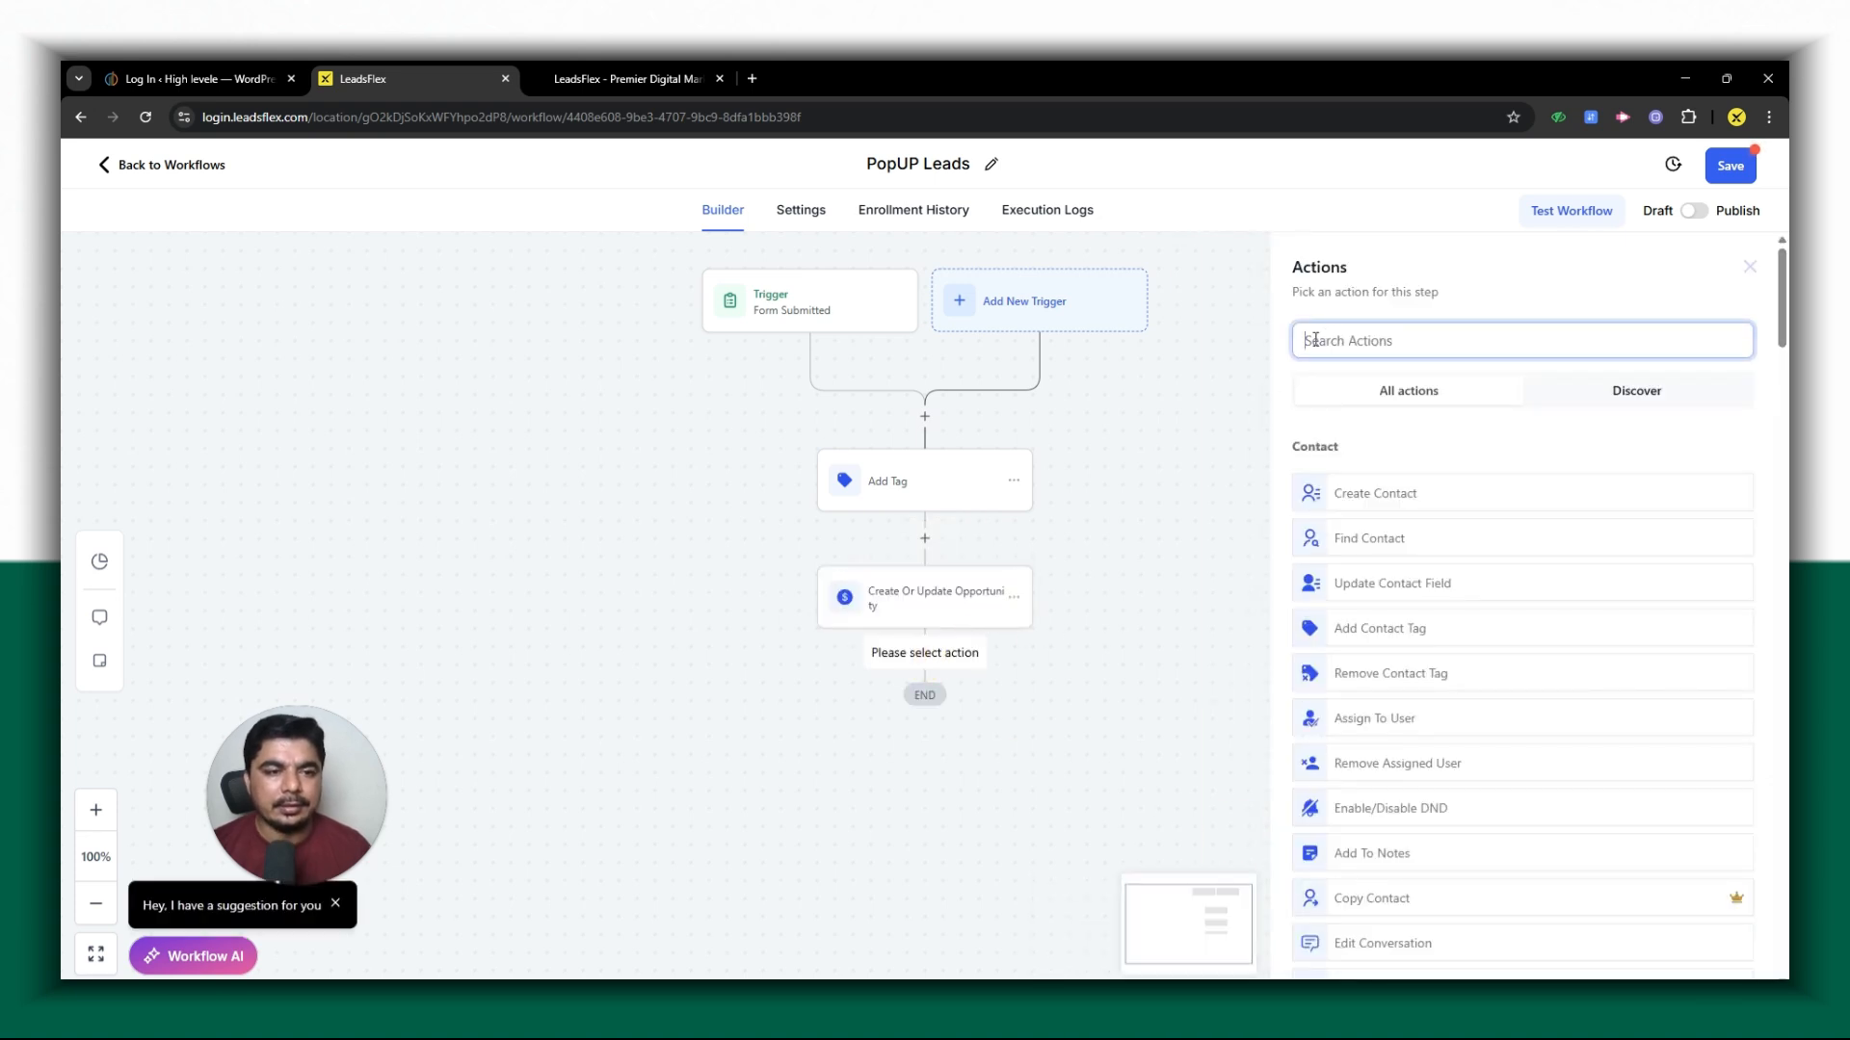
{"action": "type", "text": "send"}
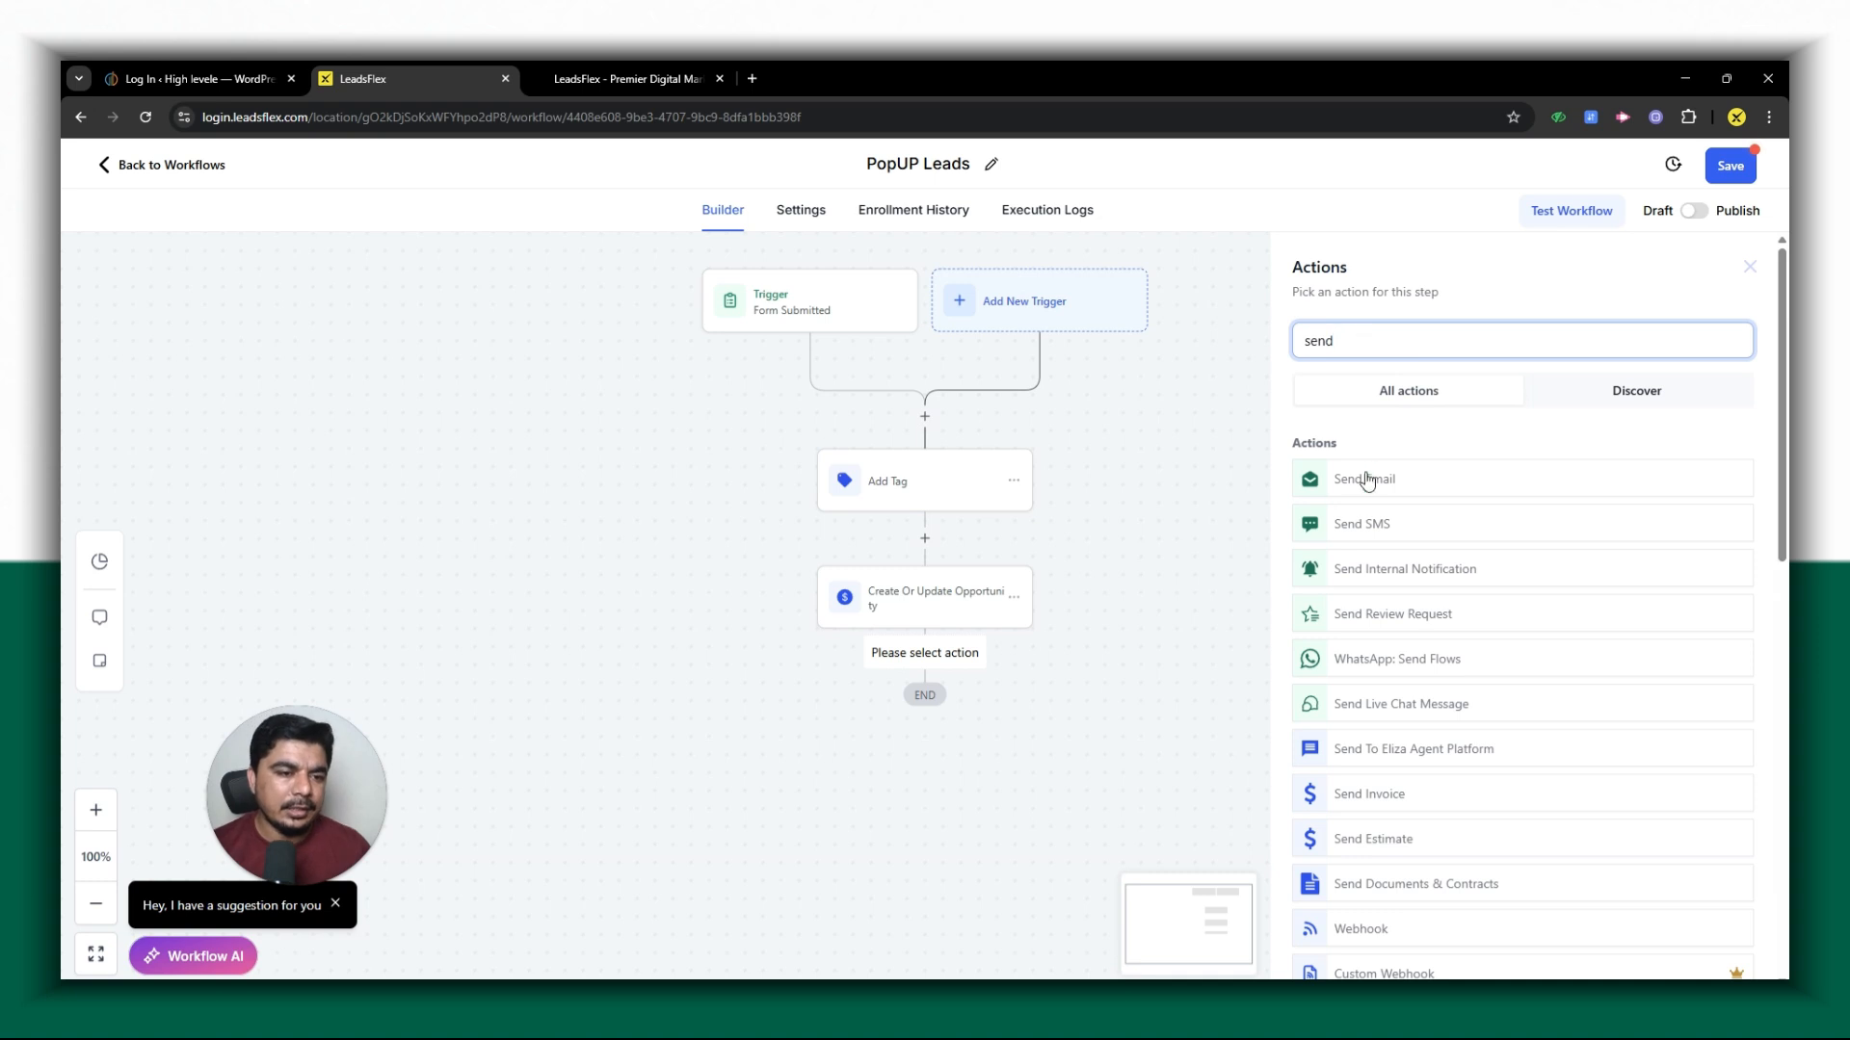
{"action": "left_click", "coordinate": [1367, 480]}
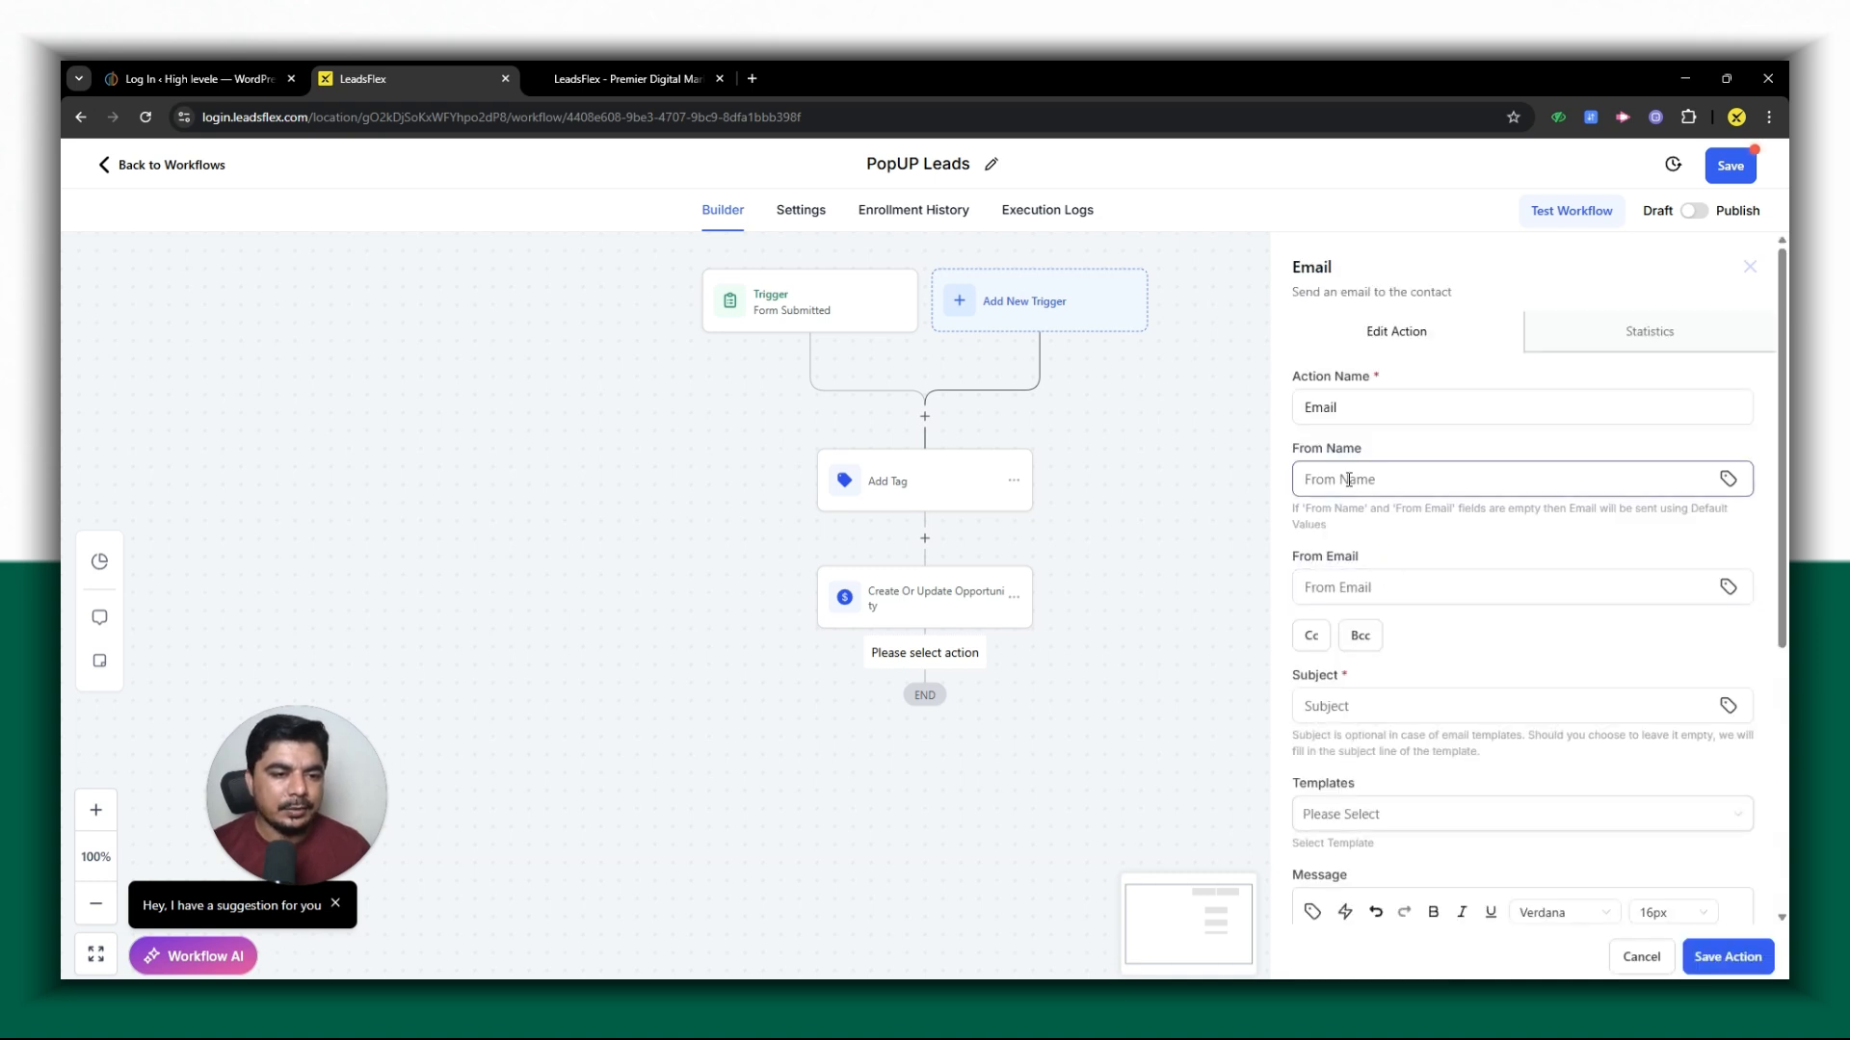
{"action": "left_click", "coordinate": [1347, 479]}
{"action": "left_click", "coordinate": [1440, 526]}
{"action": "left_click", "coordinate": [1358, 584]}
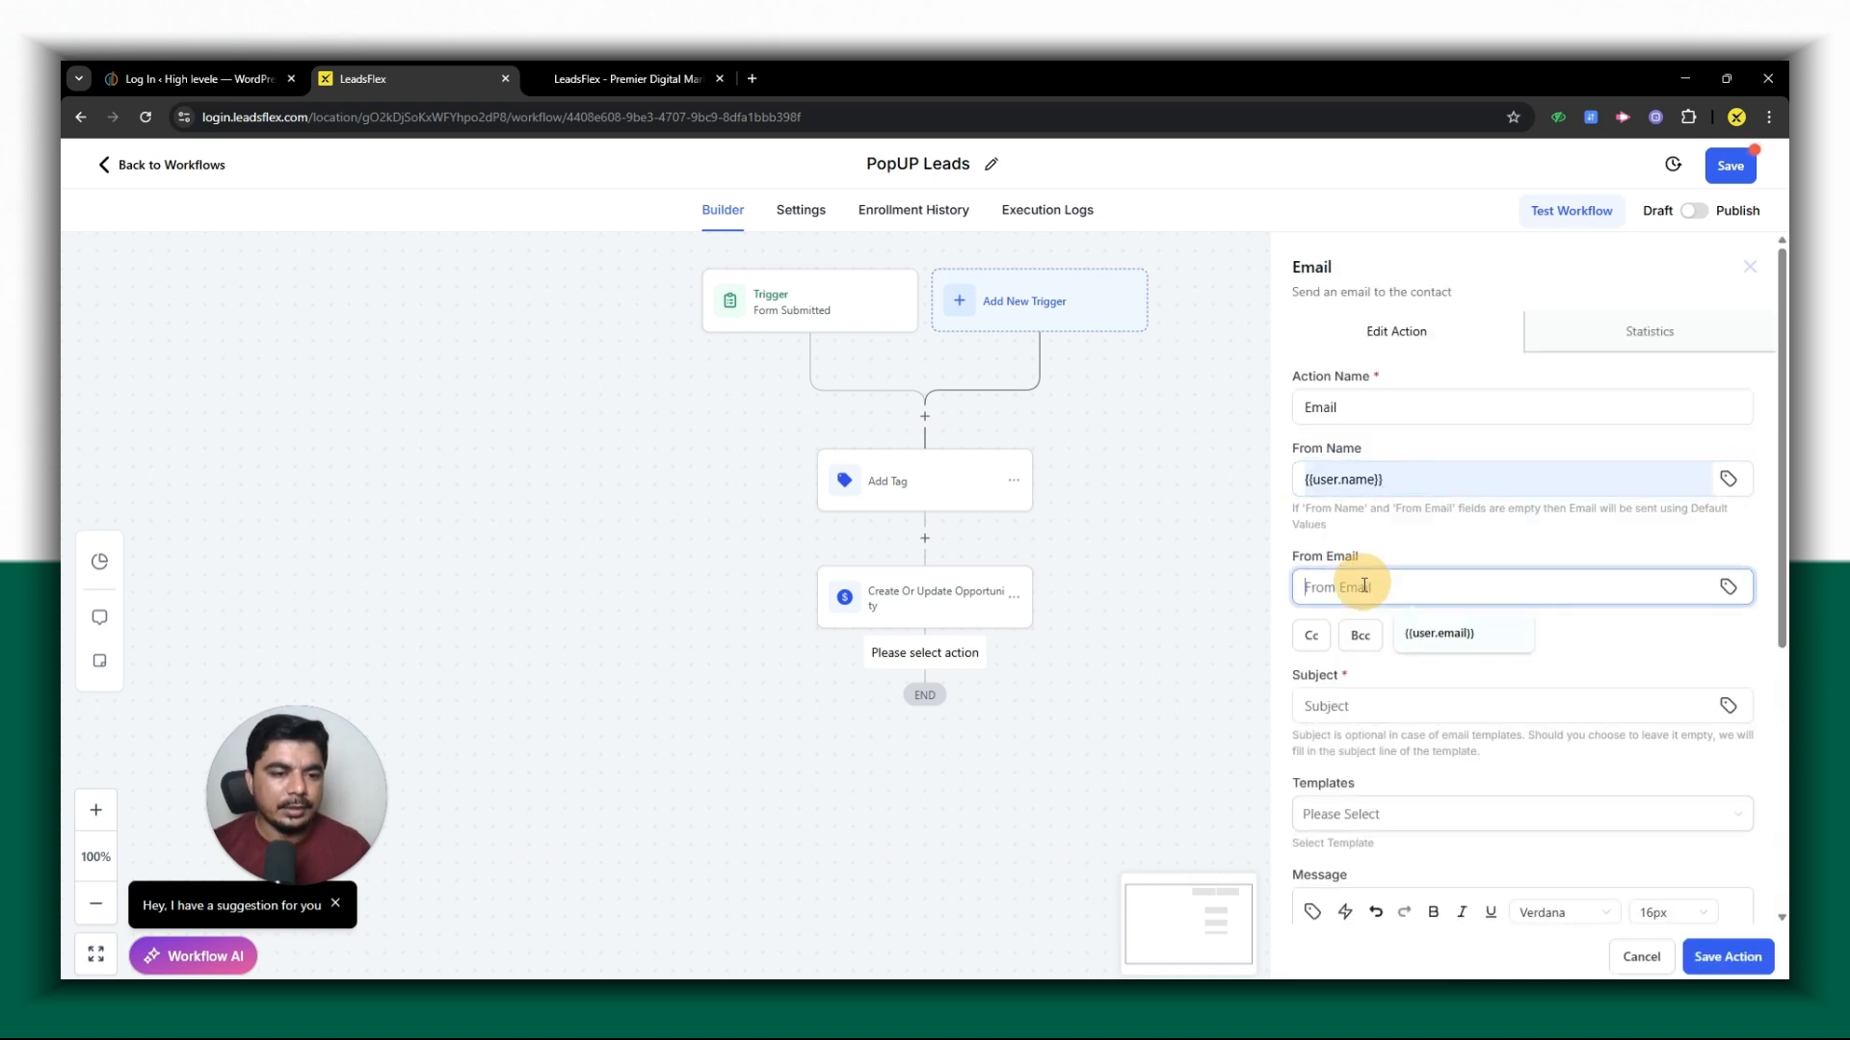
{"action": "left_click", "coordinate": [1444, 633]}
{"action": "left_click", "coordinate": [1368, 706]}
{"action": "left_click", "coordinate": [1339, 748]}
- Insert the contact's Full Name custom value into the email message body
{"action": "scroll", "coordinate": [1397, 771], "scroll_direction": "down", "scroll_amount": 5}
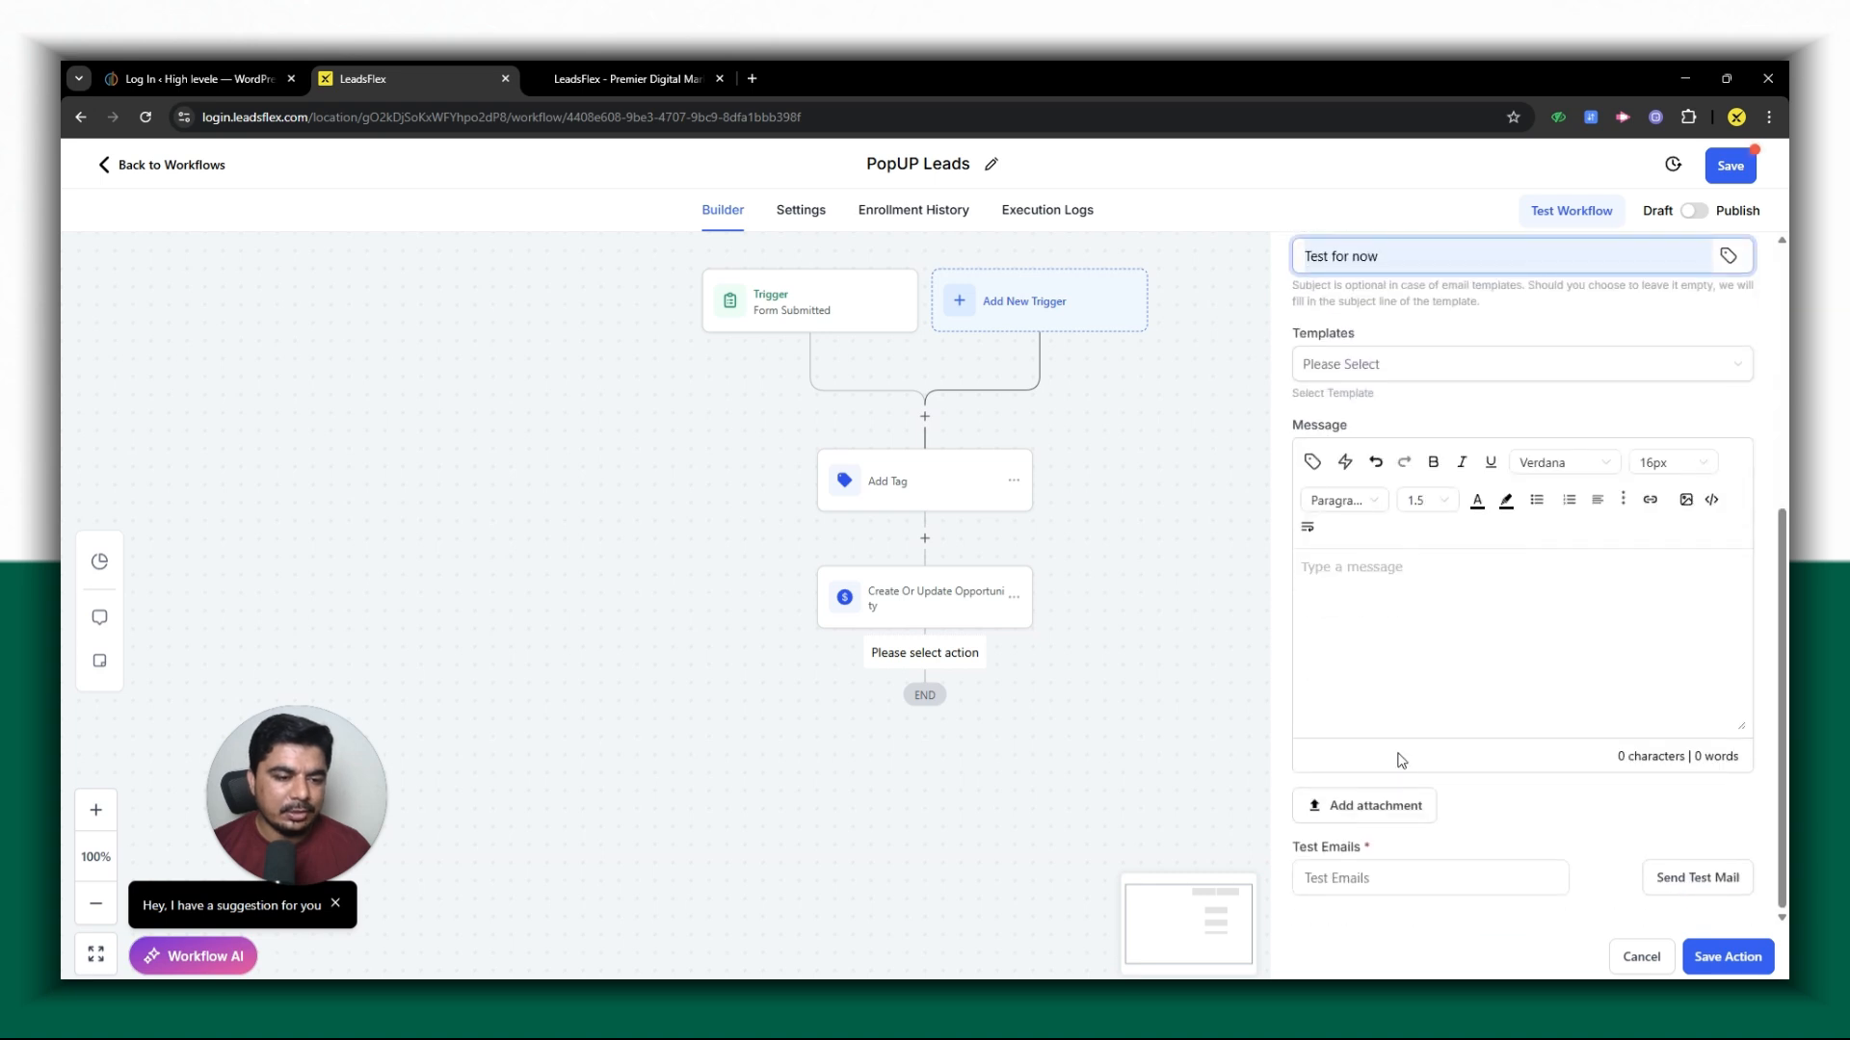
{"action": "left_click", "coordinate": [1374, 627]}
{"action": "left_click", "coordinate": [1312, 462]}
{"action": "left_click", "coordinate": [1268, 550]}
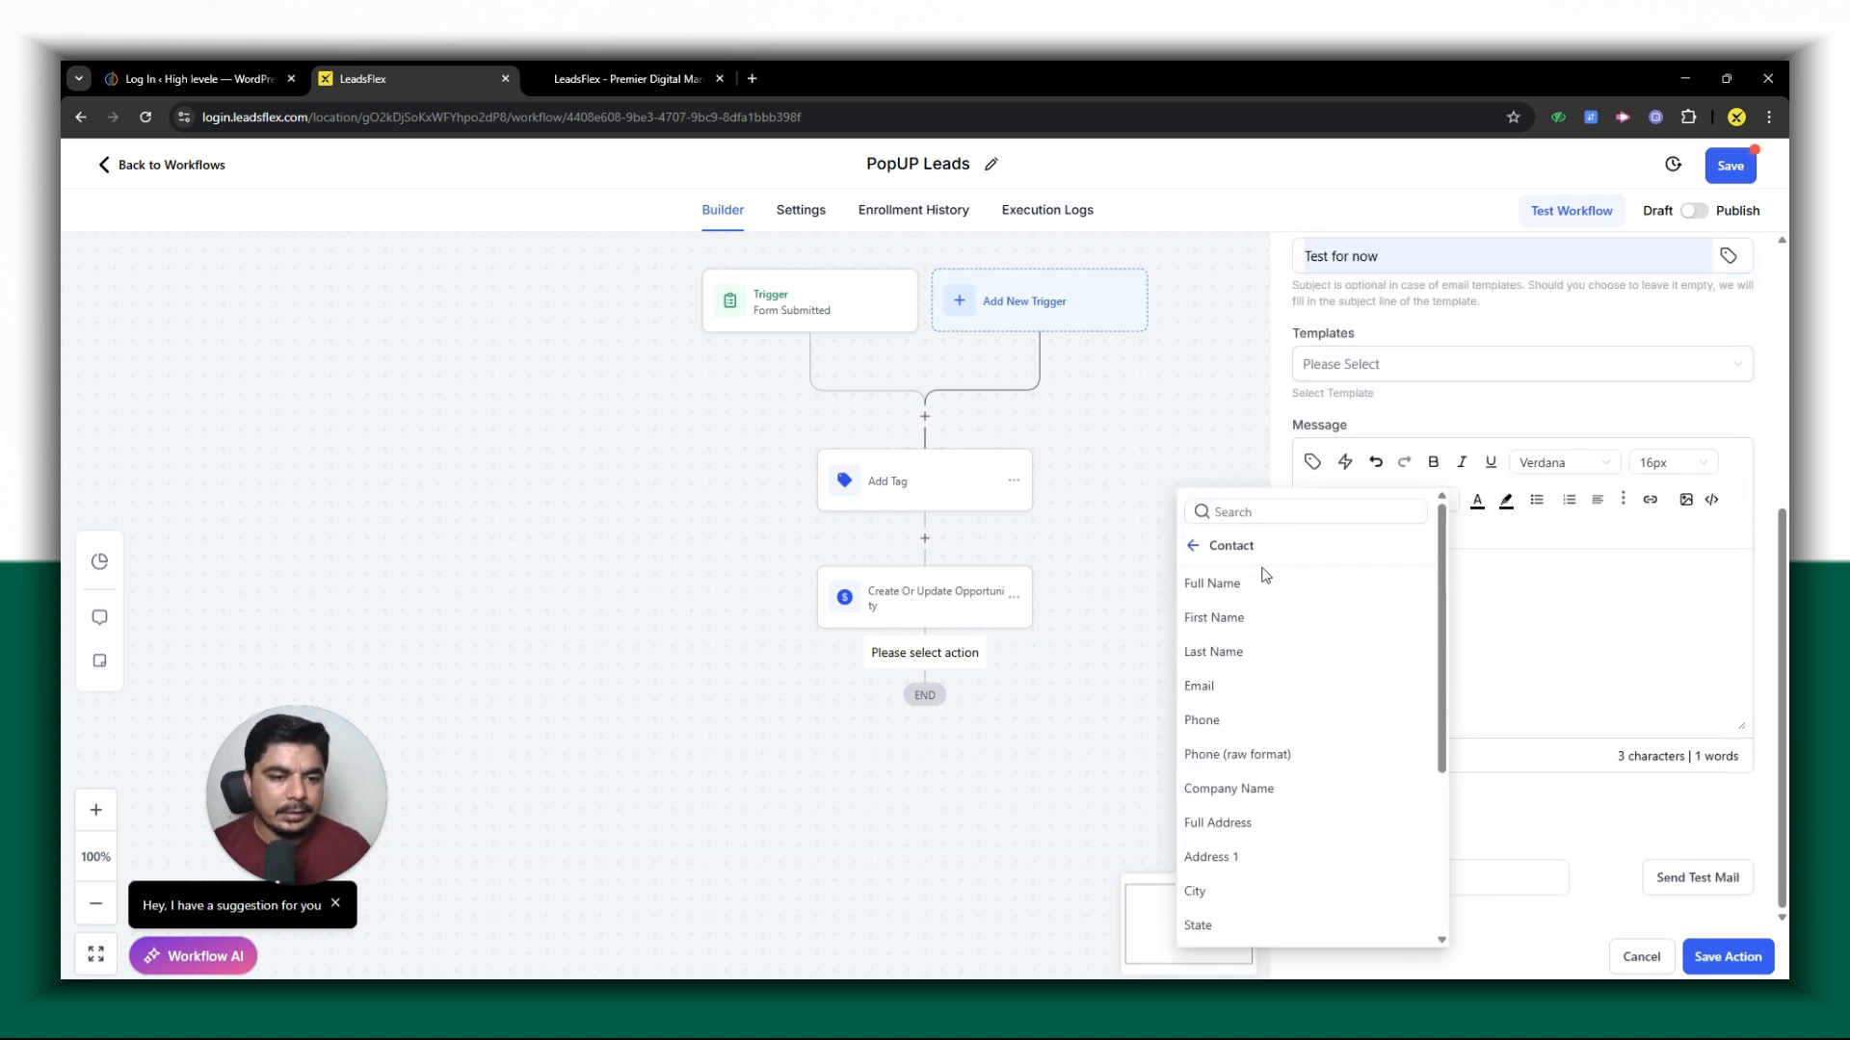
{"action": "left_click", "coordinate": [1243, 583]}
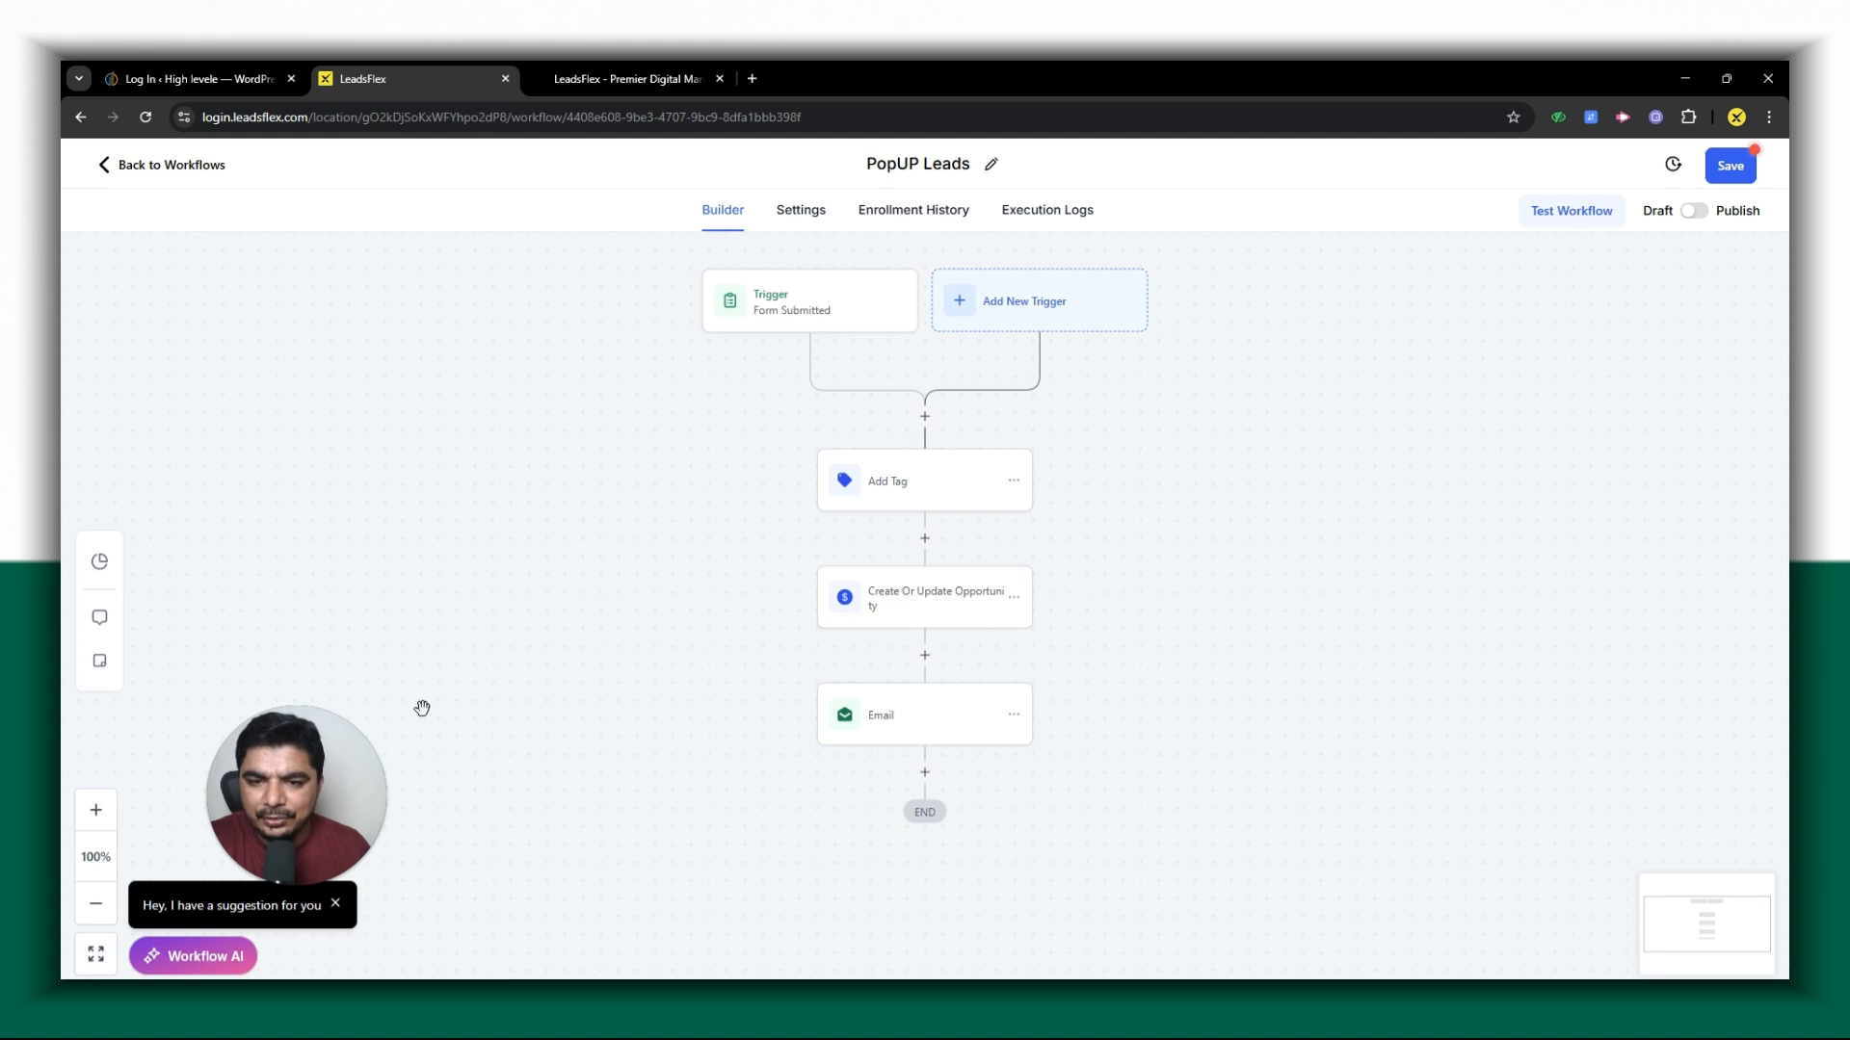
- Switch to the live home page, close the form popup and look over the page content
{"action": "left_click", "coordinate": [665, 75]}
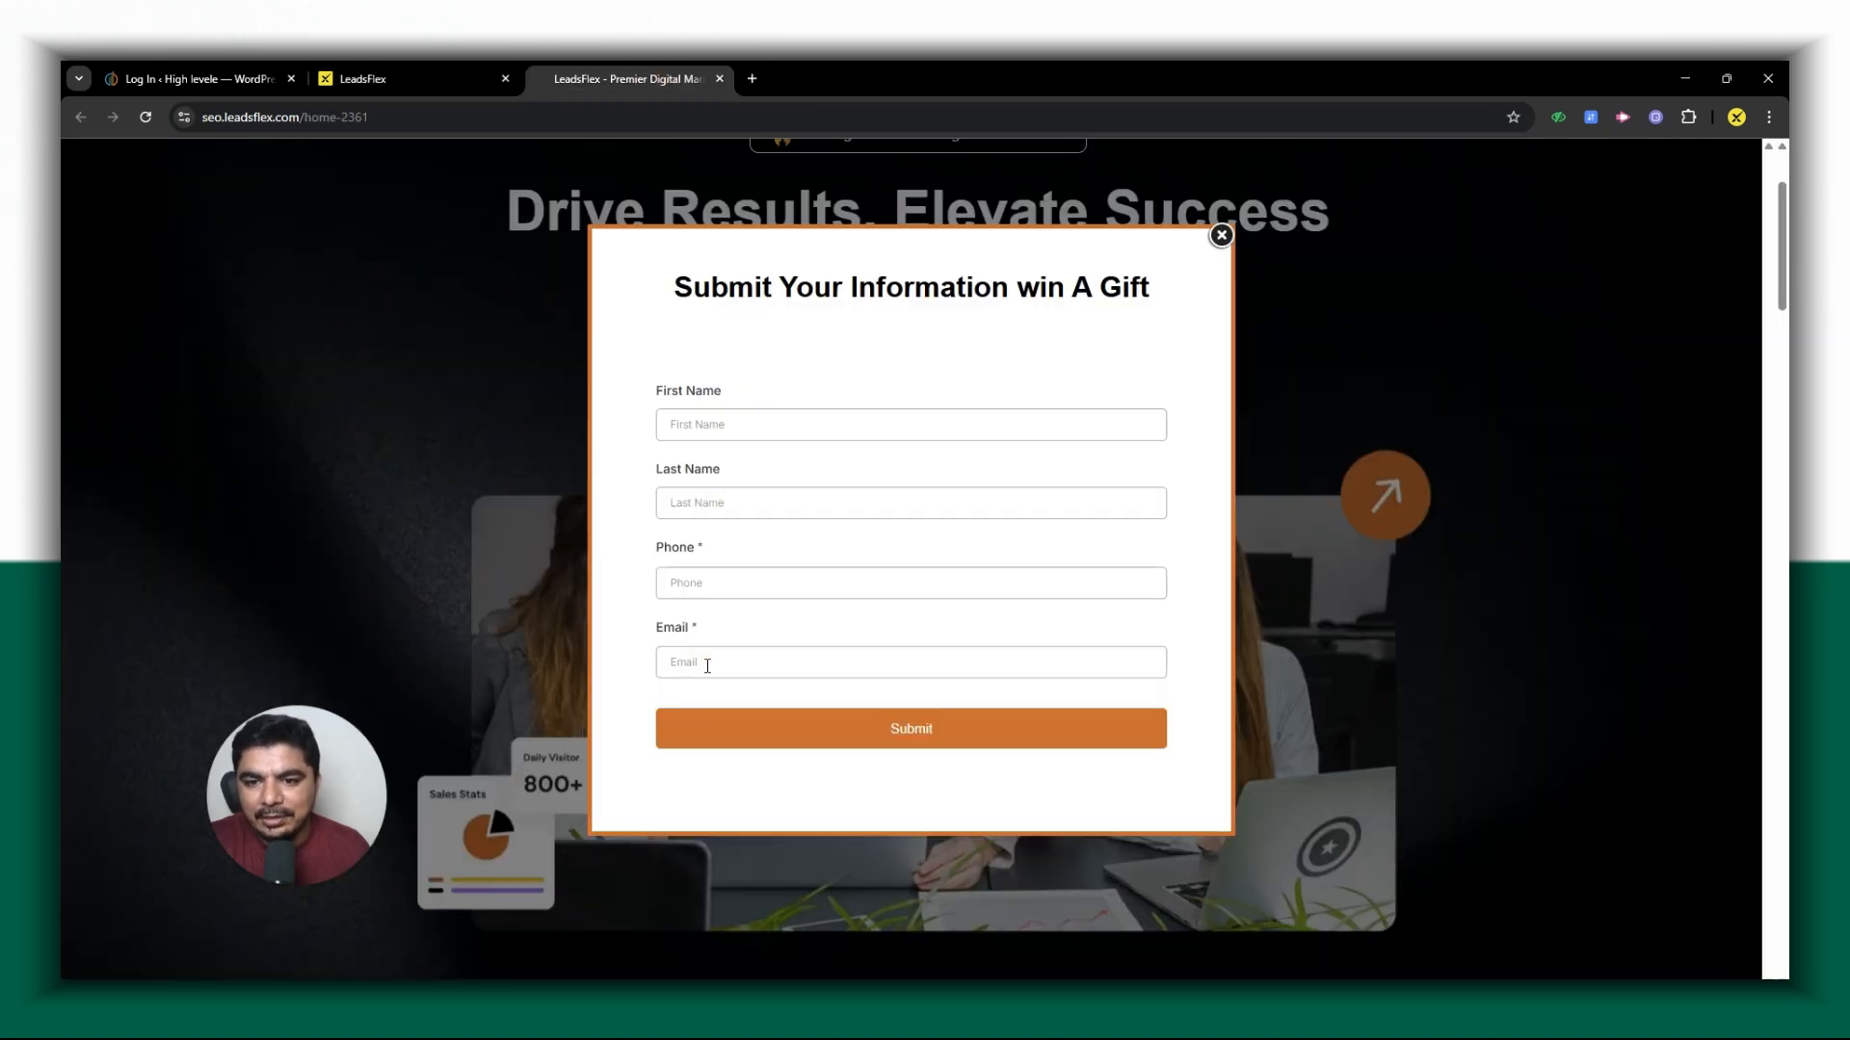
{"action": "left_click", "coordinate": [1220, 235]}
{"action": "scroll", "coordinate": [566, 569], "scroll_direction": "down", "scroll_amount": 12}
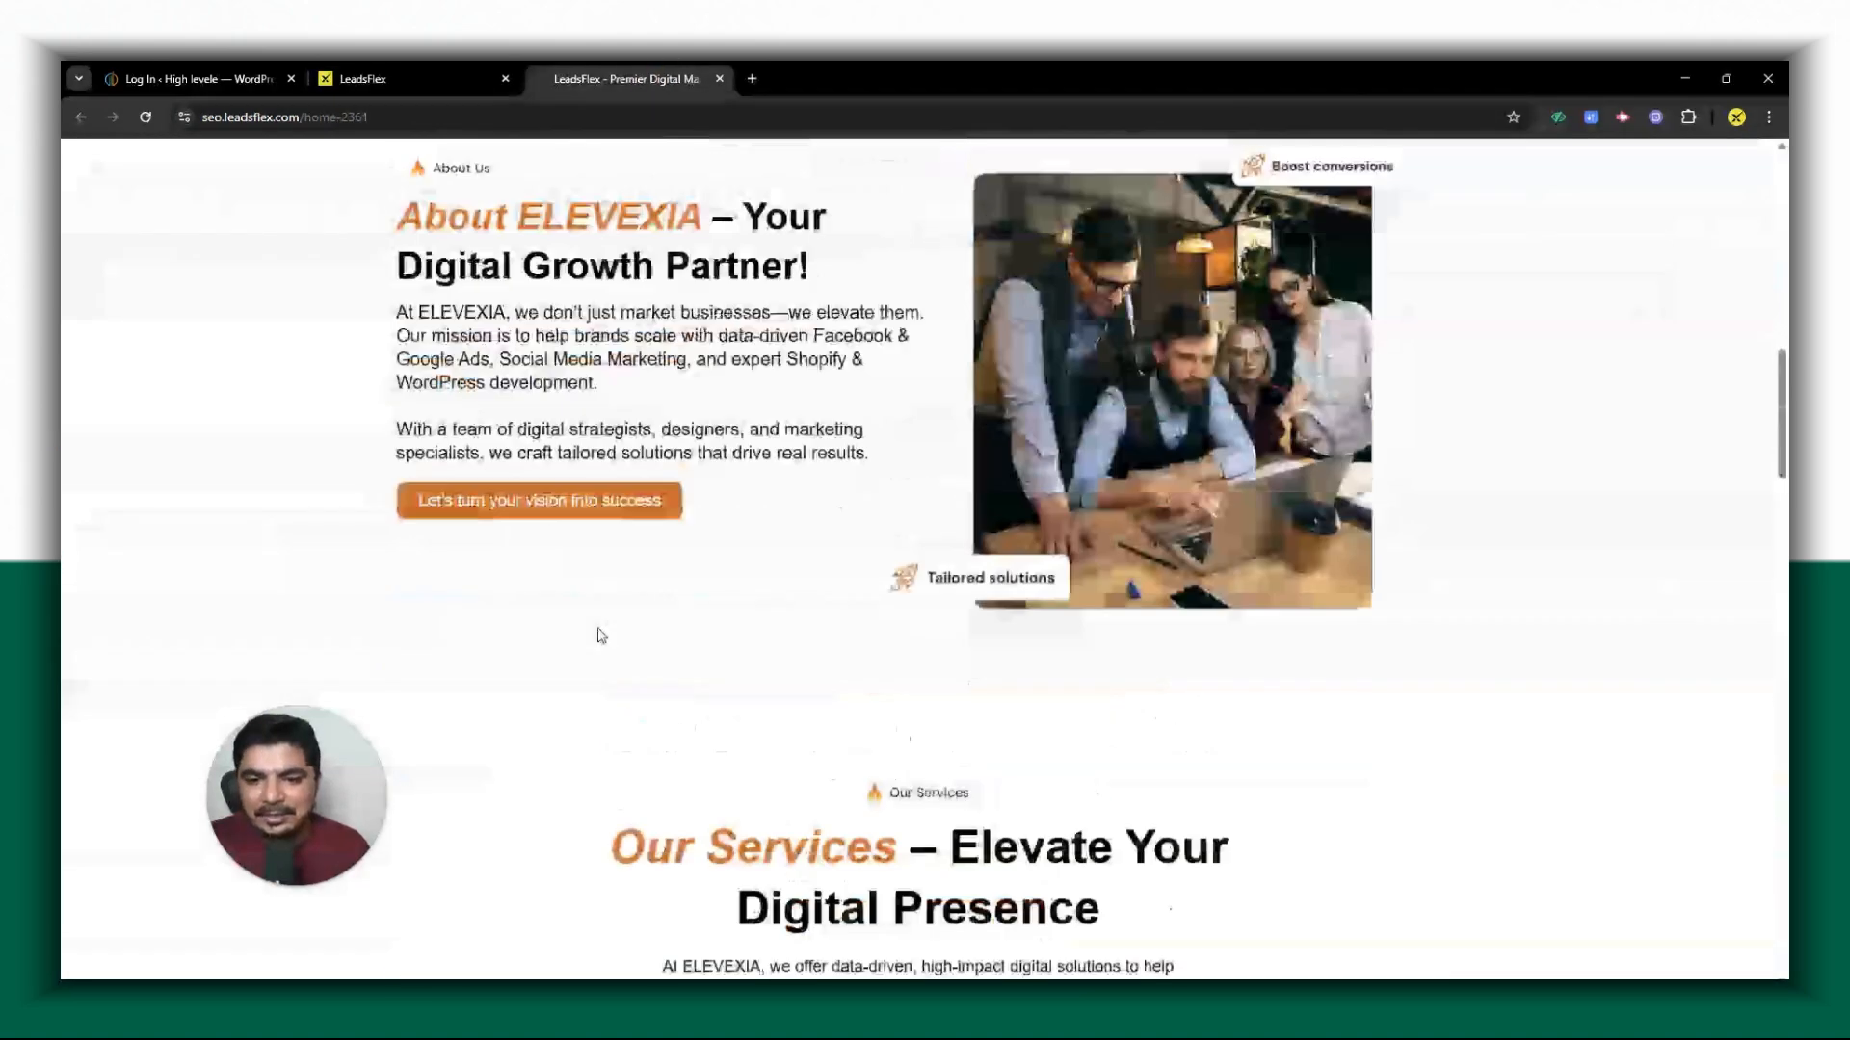
{"action": "scroll", "coordinate": [617, 640], "scroll_direction": "up", "scroll_amount": 10}
{"action": "scroll", "coordinate": [631, 647], "scroll_direction": "up", "scroll_amount": 3}
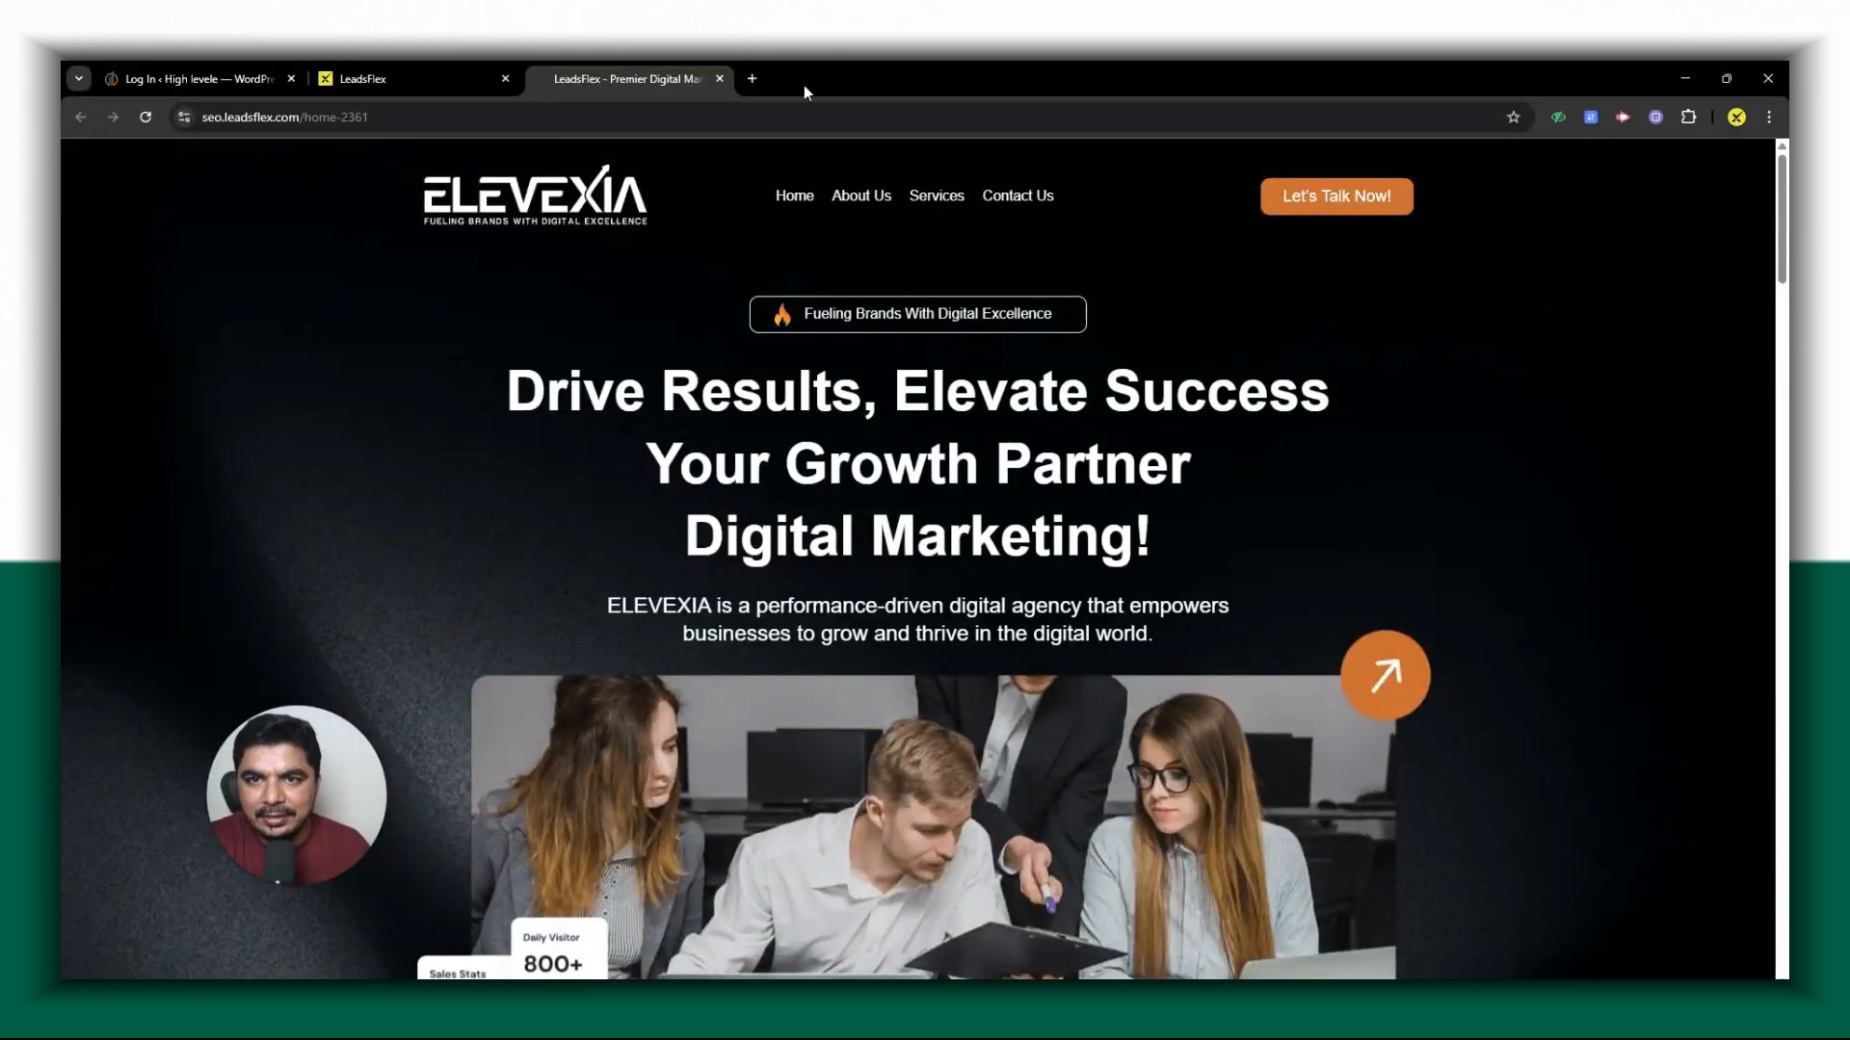
- Open the leadsflex.com website in a new browser tab
{"action": "left_click", "coordinate": [750, 78]}
{"action": "type", "text": "leadsflex"}
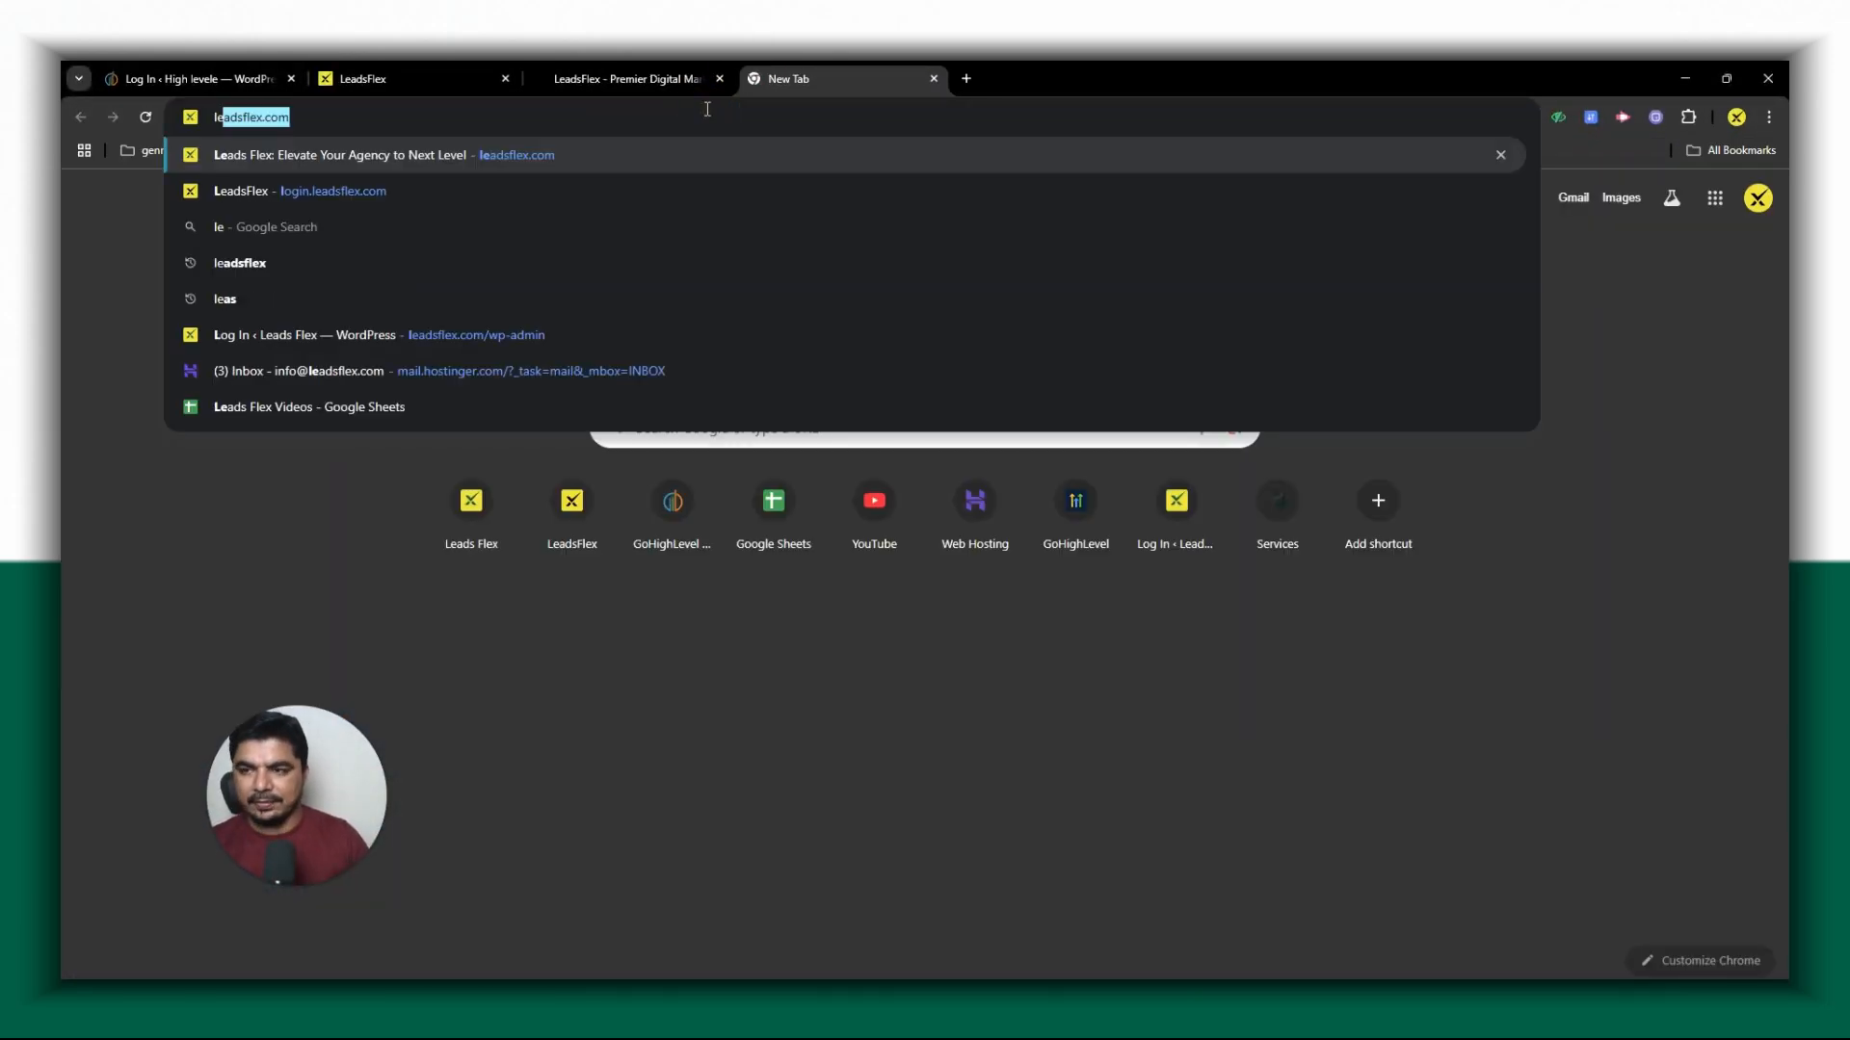
{"action": "key", "text": "Return"}
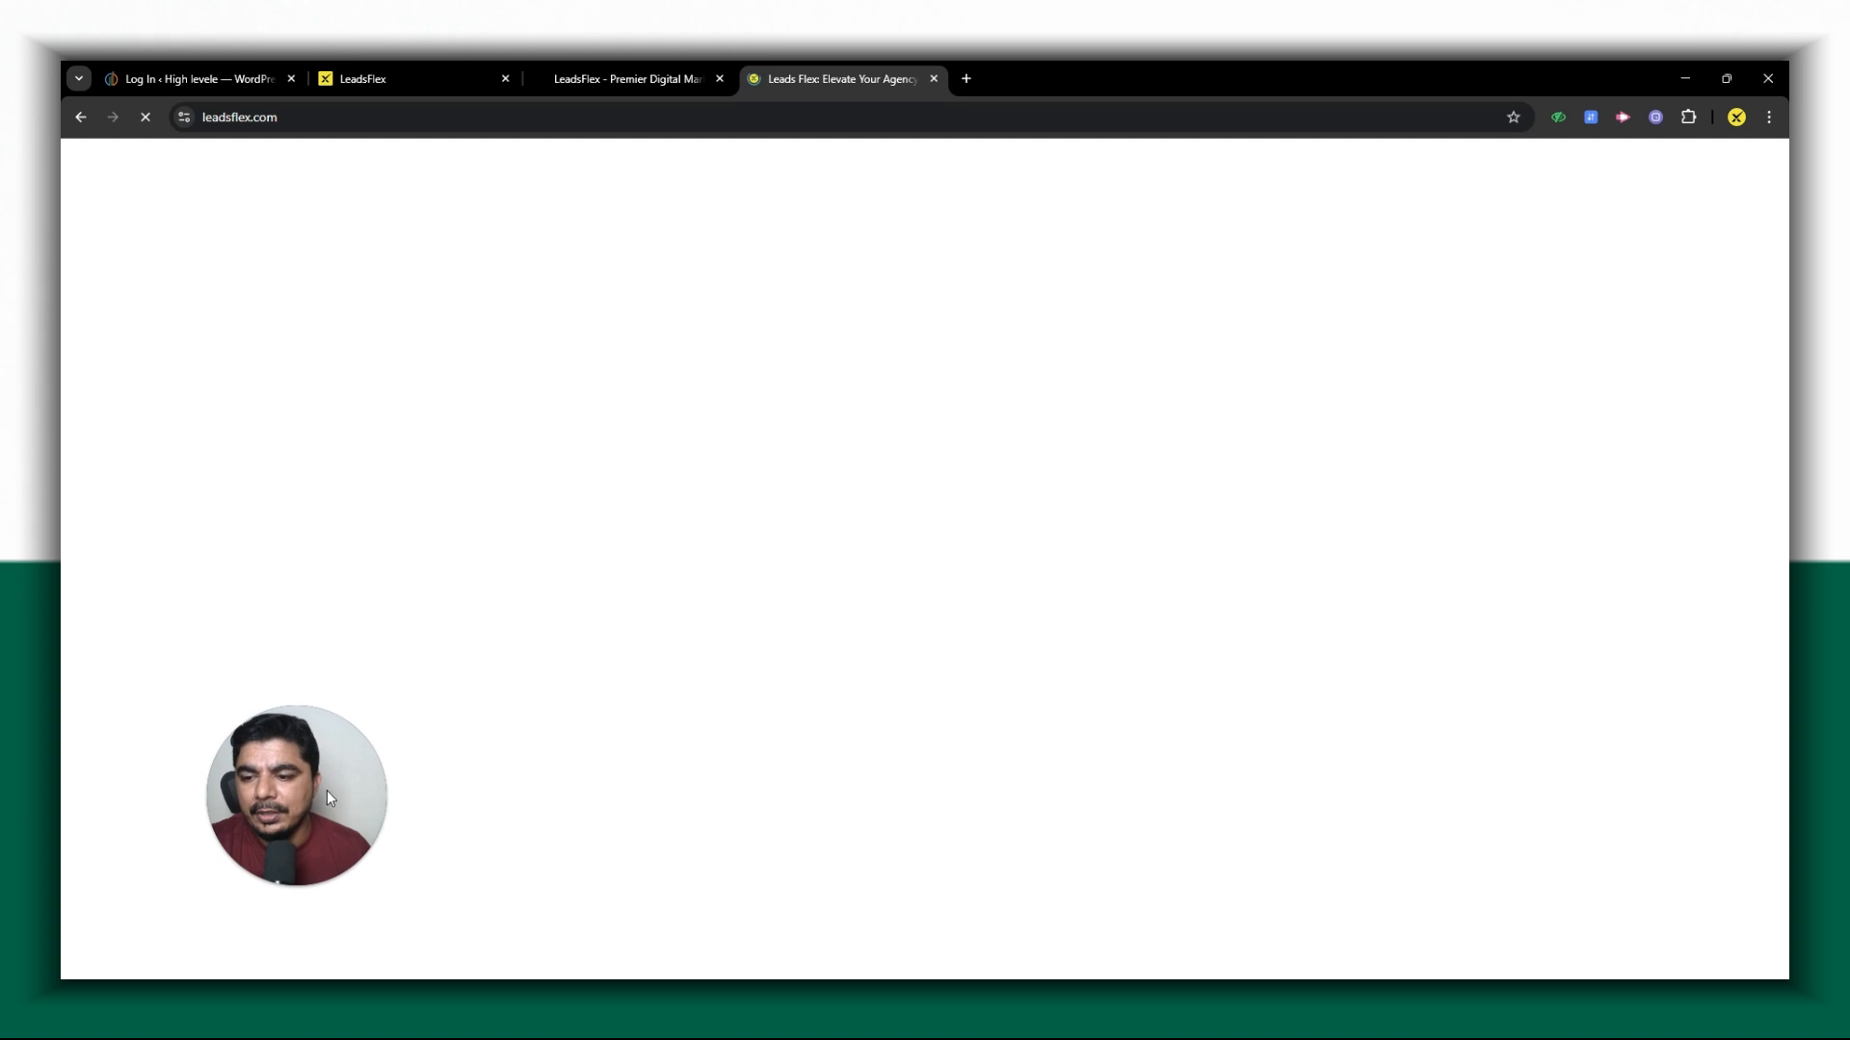